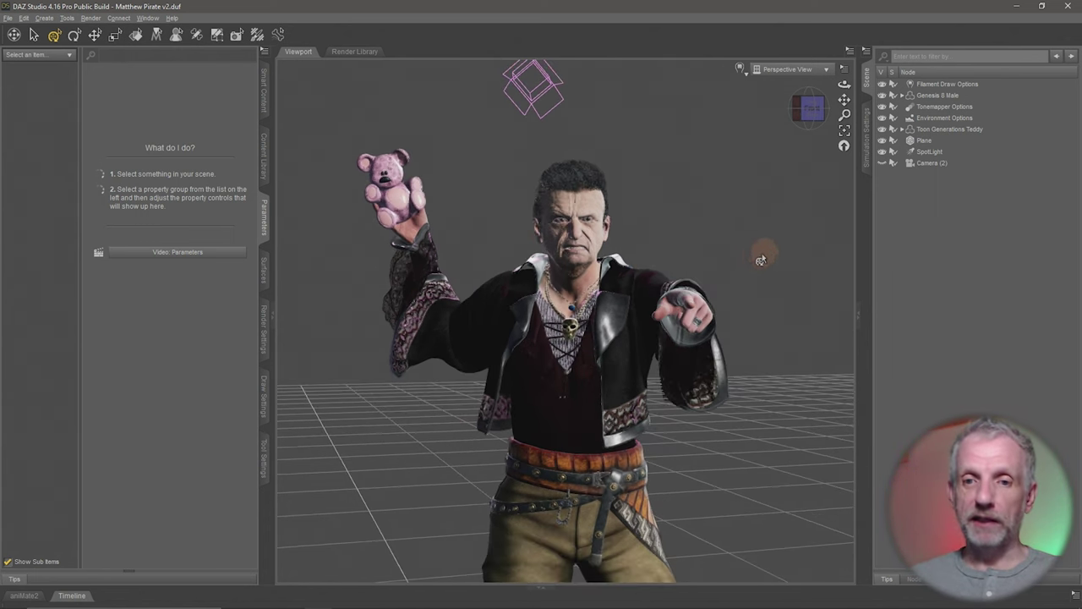
# Check the scene through Camera (2), then return to Perspective View and frame the pirate from the front.
pyautogui.click(802, 69)
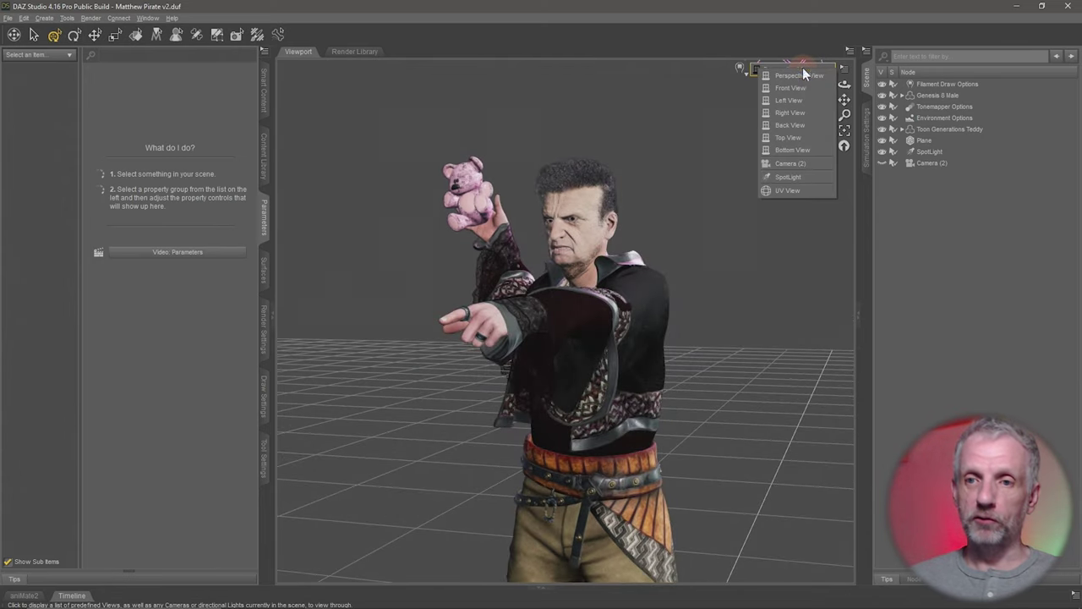
pyautogui.click(795, 163)
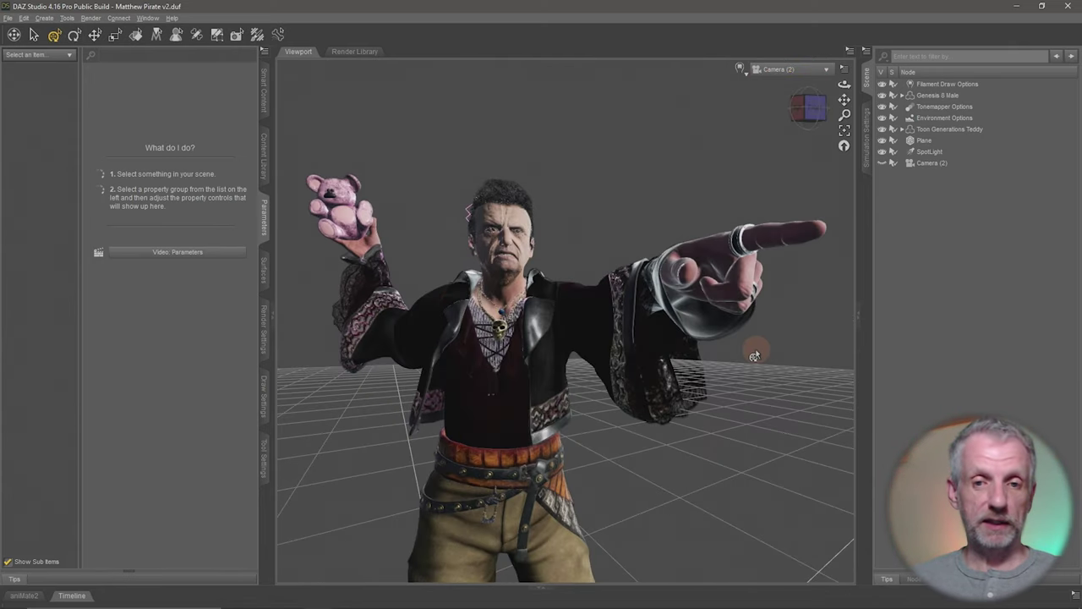
pyautogui.click(814, 69)
pyautogui.click(818, 76)
pyautogui.moveTo(776, 222); pyautogui.dragTo(694, 337)
pyautogui.moveTo(766, 234)
pyautogui.mouseDown()
pyautogui.moveTo(768, 223)
pyautogui.moveTo(770, 234)
pyautogui.mouseUp()
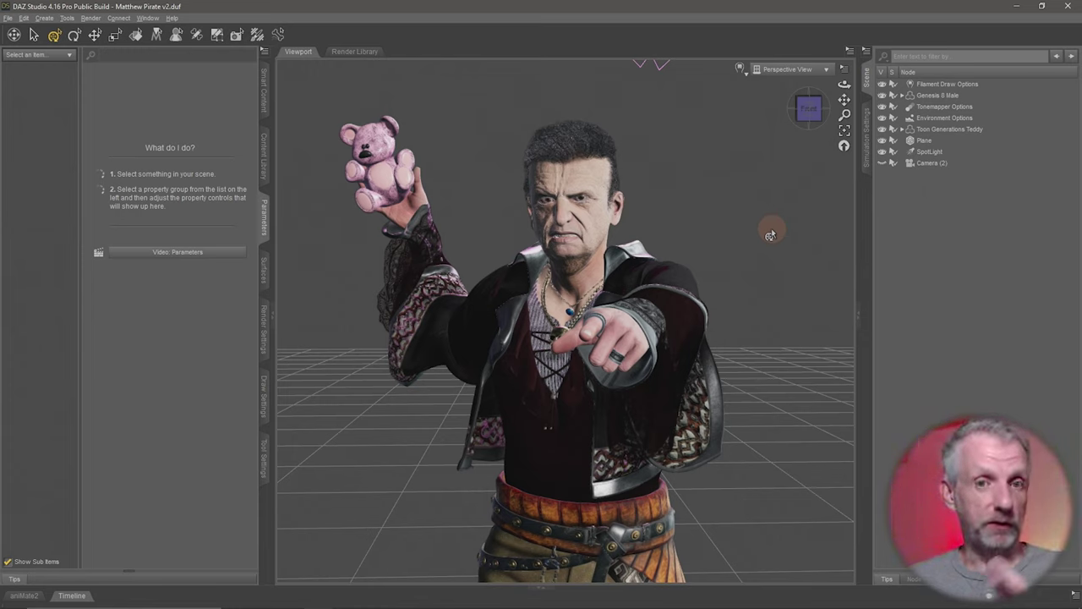
pyautogui.moveTo(771, 235); pyautogui.dragTo(770, 234)
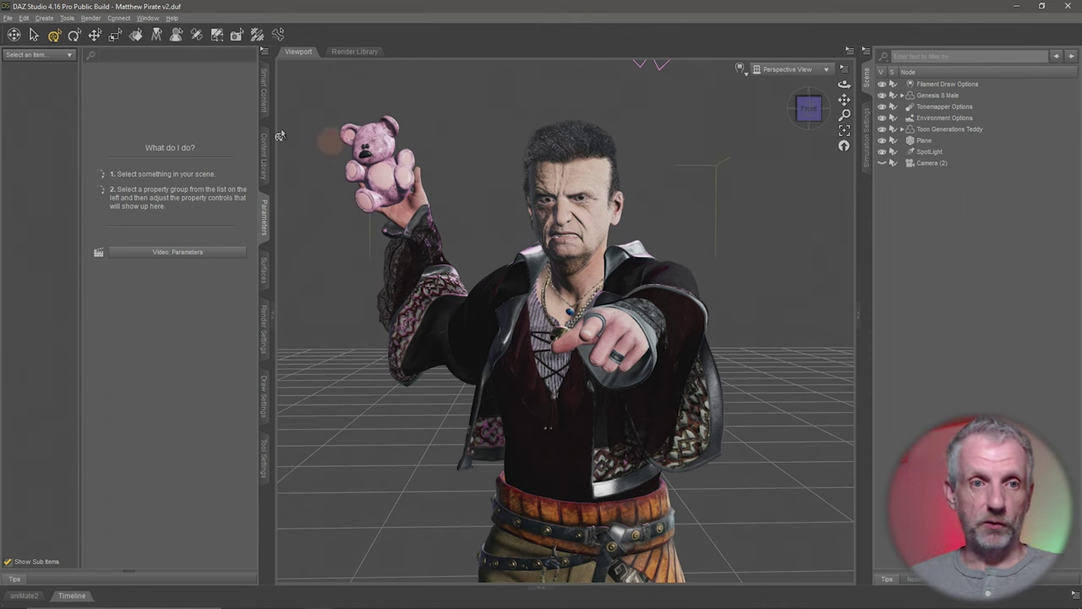
# Create a new camera that copies the active Perspective View, keeping the label Camera.
pyautogui.click(44, 18)
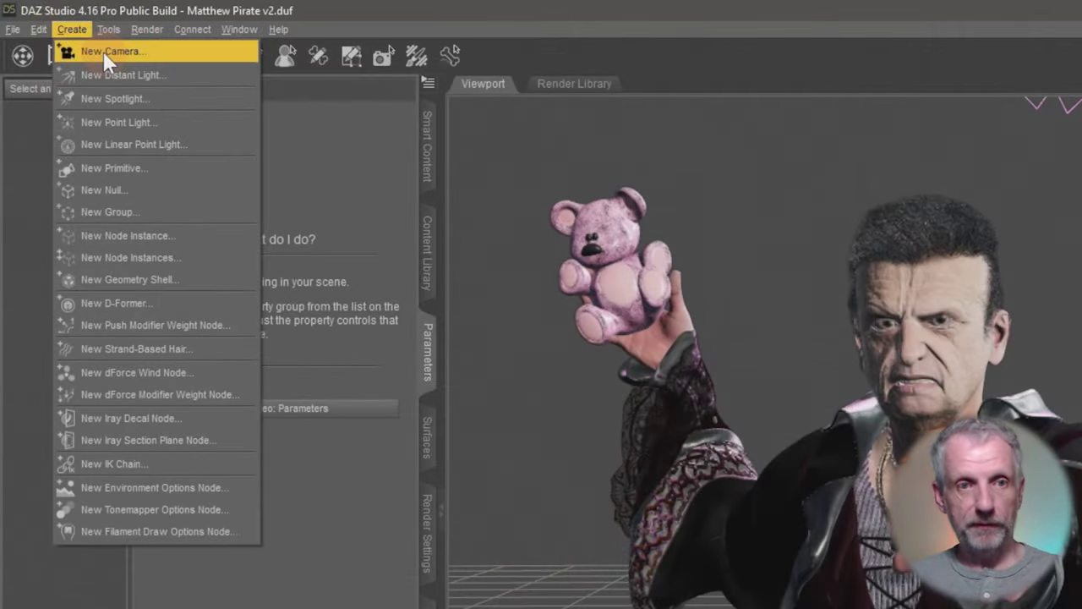
pyautogui.click(103, 50)
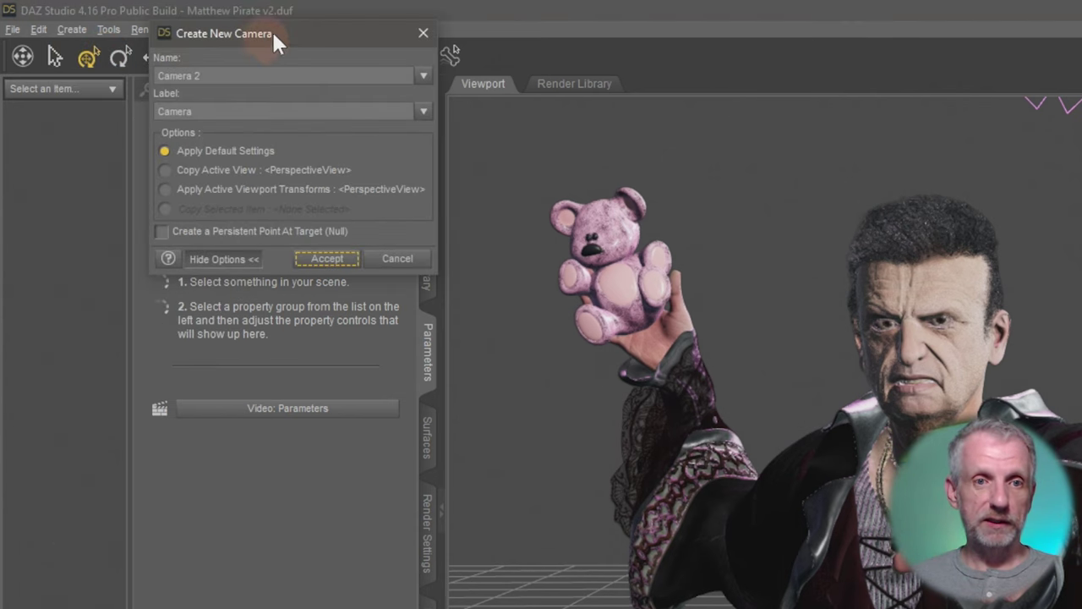
pyautogui.moveTo(289, 31); pyautogui.dragTo(324, 42)
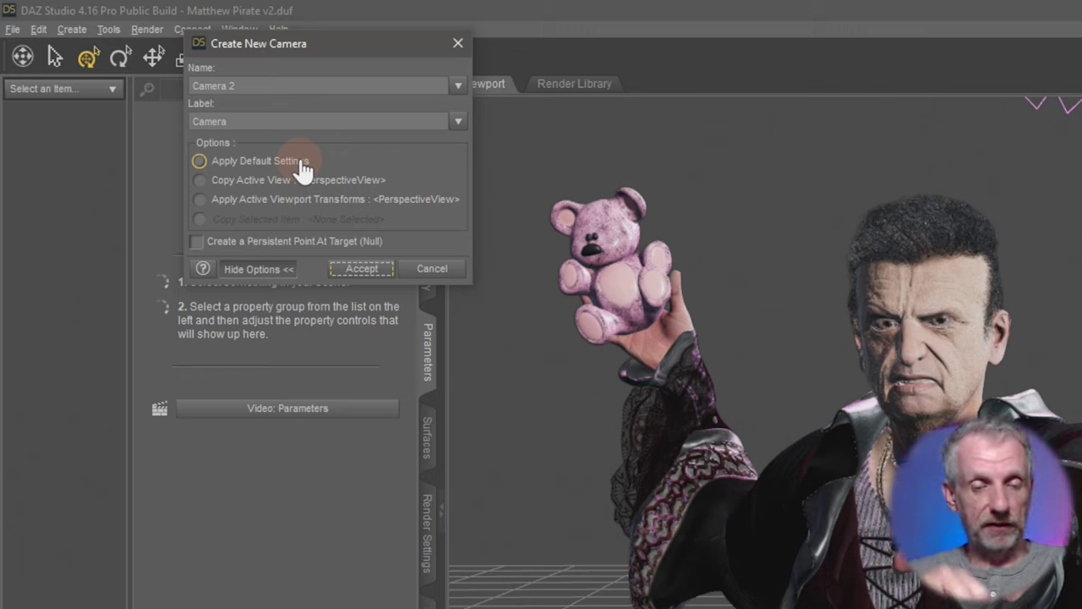
pyautogui.click(298, 180)
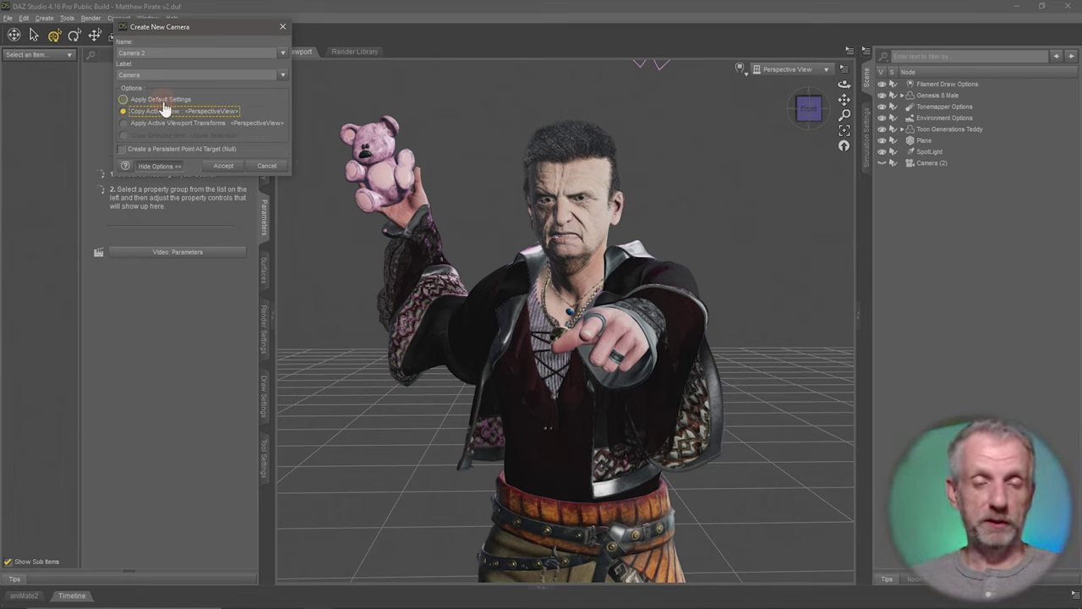
pyautogui.click(223, 167)
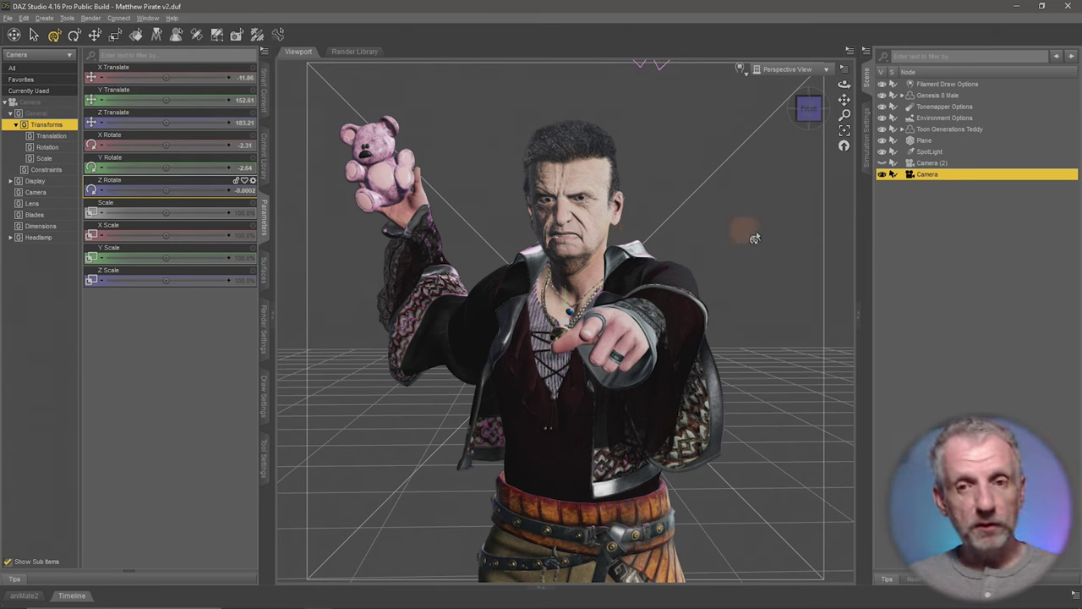
# Look through the newly created Camera and orbit it around the pirate to a different angle.
pyautogui.click(823, 71)
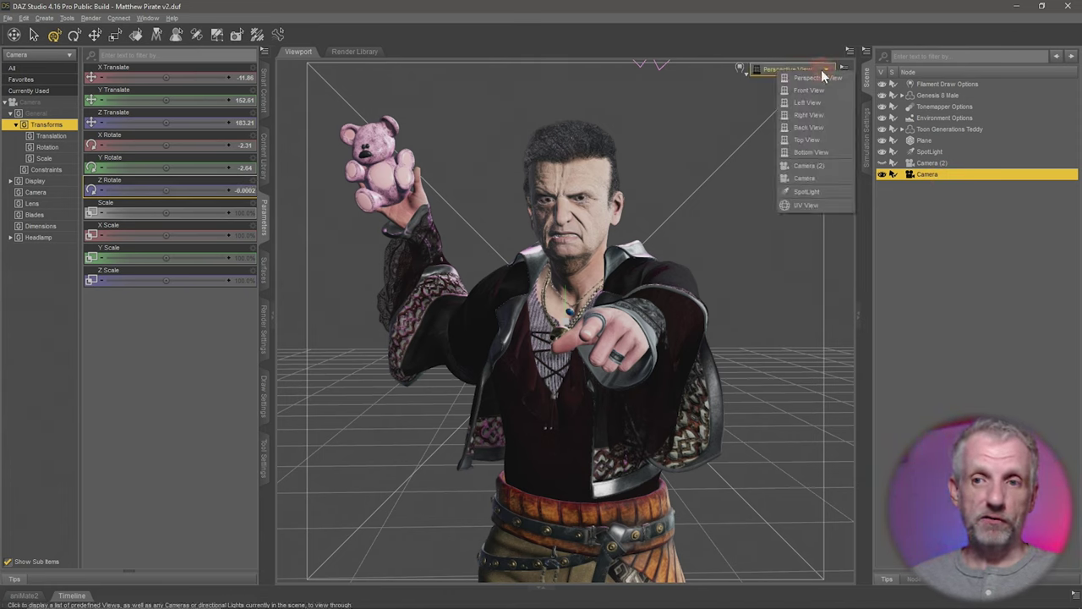
pyautogui.click(832, 177)
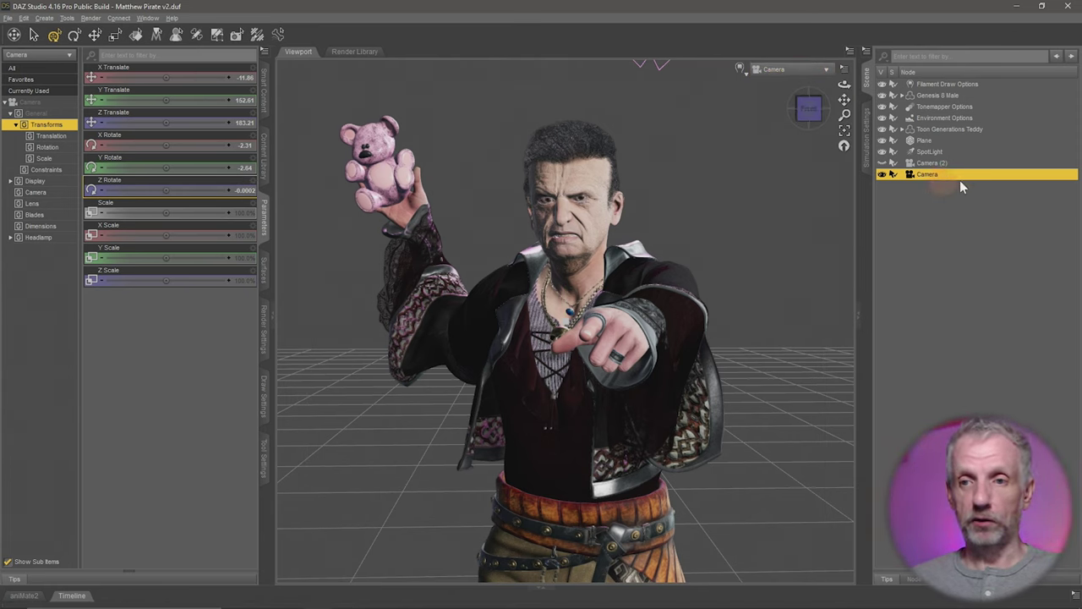
pyautogui.moveTo(709, 315); pyautogui.dragTo(797, 202)
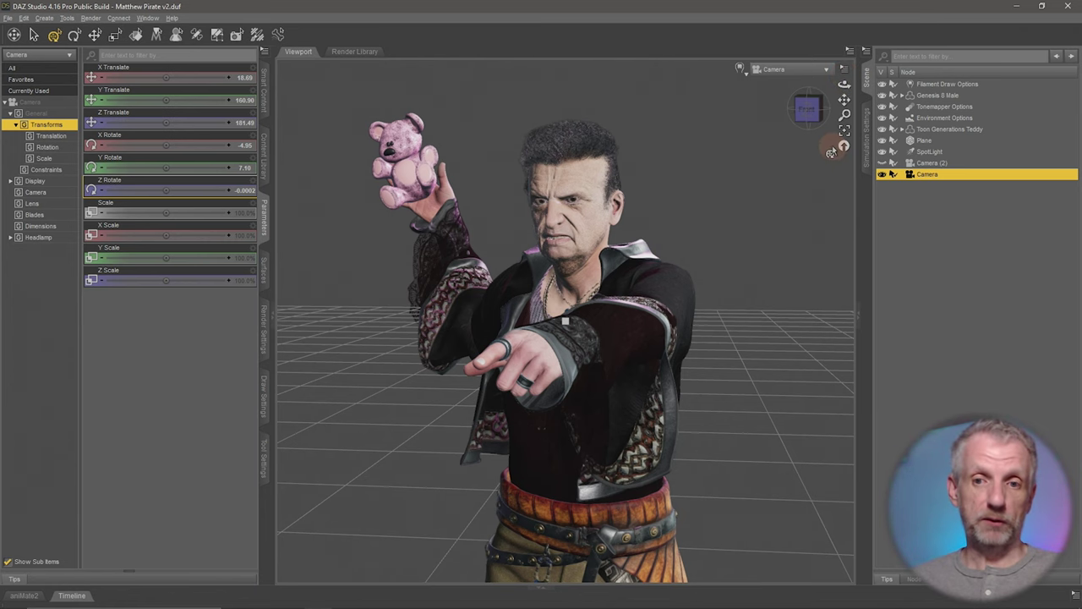
# Return to Perspective View and examine from the side where the new camera stands relative to the pirate.
pyautogui.click(815, 68)
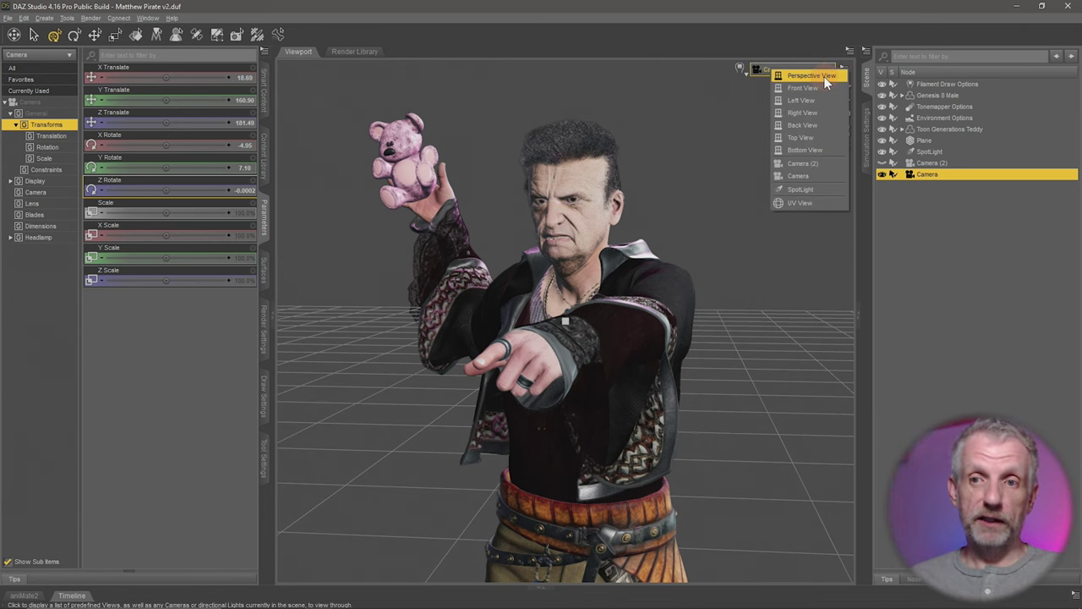
pyautogui.click(812, 76)
pyautogui.moveTo(668, 254); pyautogui.dragTo(594, 319)
pyautogui.moveTo(687, 298)
pyautogui.mouseDown()
pyautogui.moveTo(665, 173)
pyautogui.moveTo(677, 334)
pyautogui.moveTo(681, 241)
pyautogui.moveTo(682, 318)
pyautogui.mouseUp()
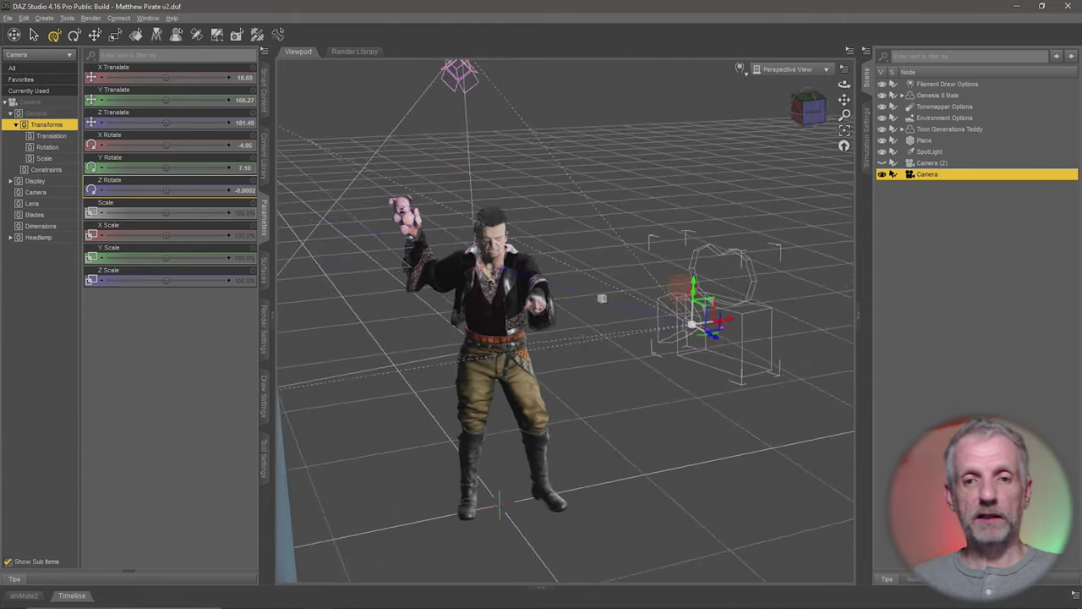
pyautogui.moveTo(692, 324); pyautogui.dragTo(637, 300)
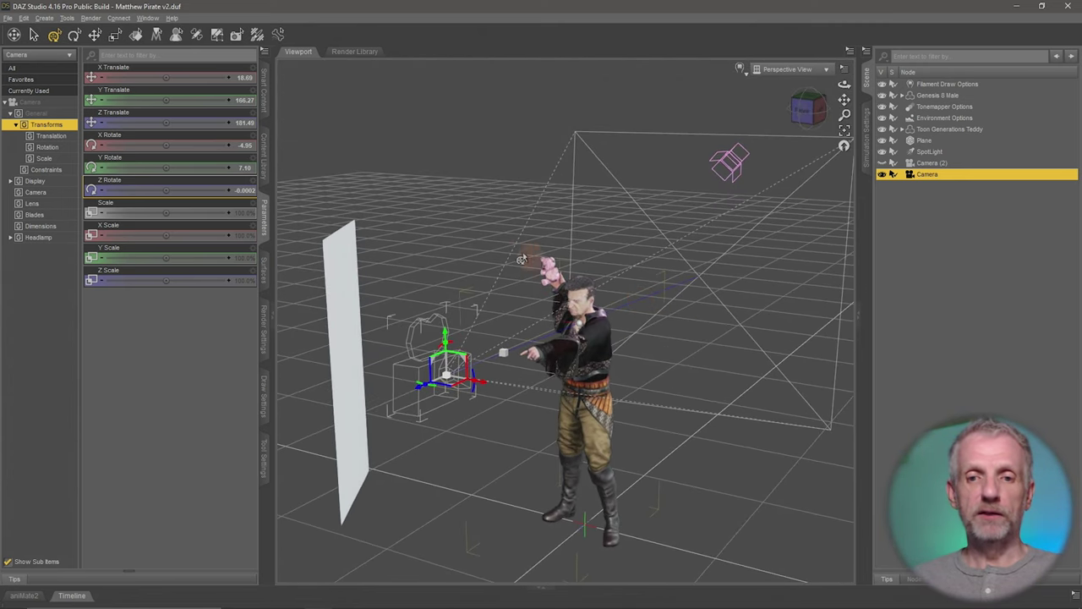
# Split the workspace into side-by-side viewports and show the new Camera's view with textured shading in the second one.
pyautogui.click(148, 18)
pyautogui.moveTo(183, 46)
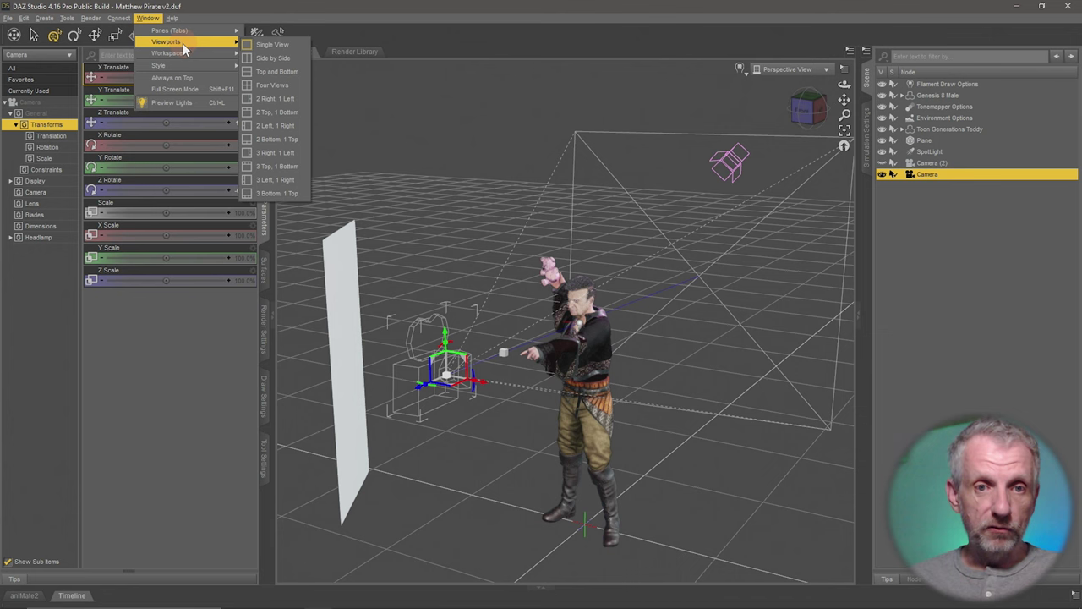
pyautogui.click(286, 62)
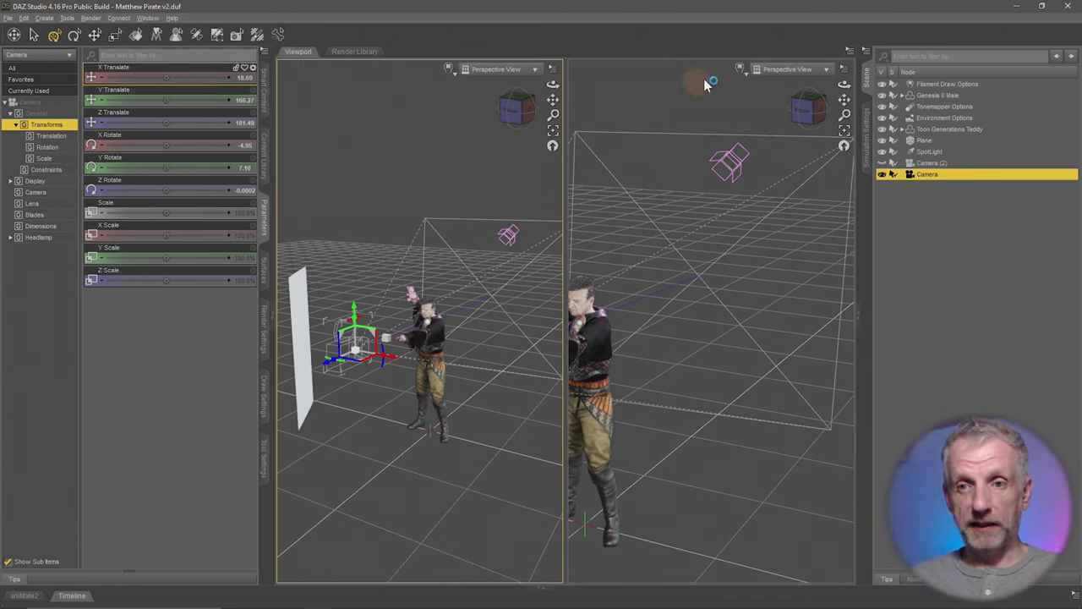
pyautogui.click(826, 69)
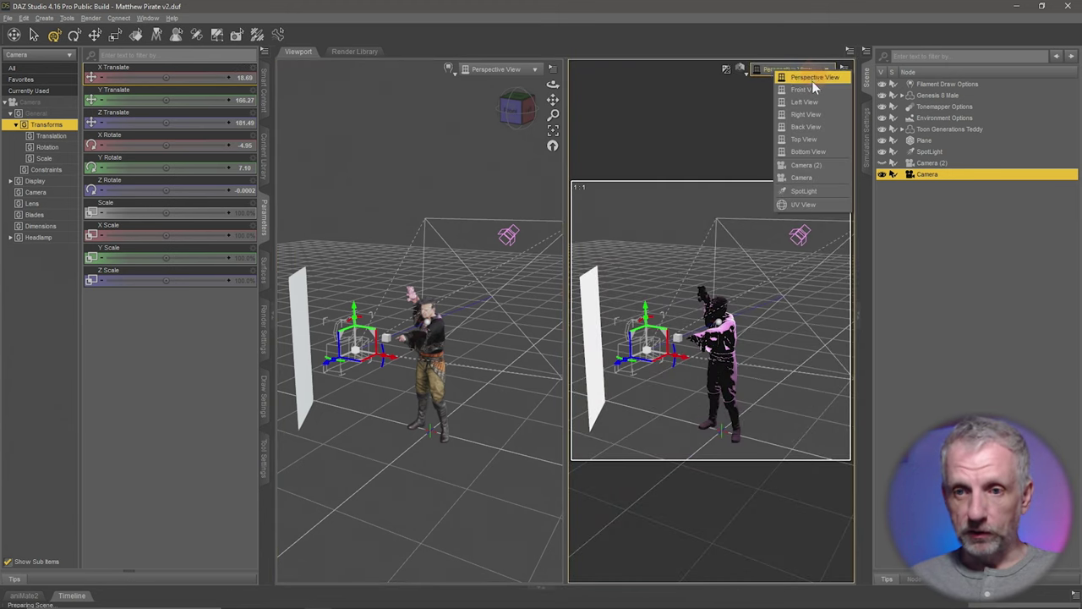
pyautogui.click(803, 178)
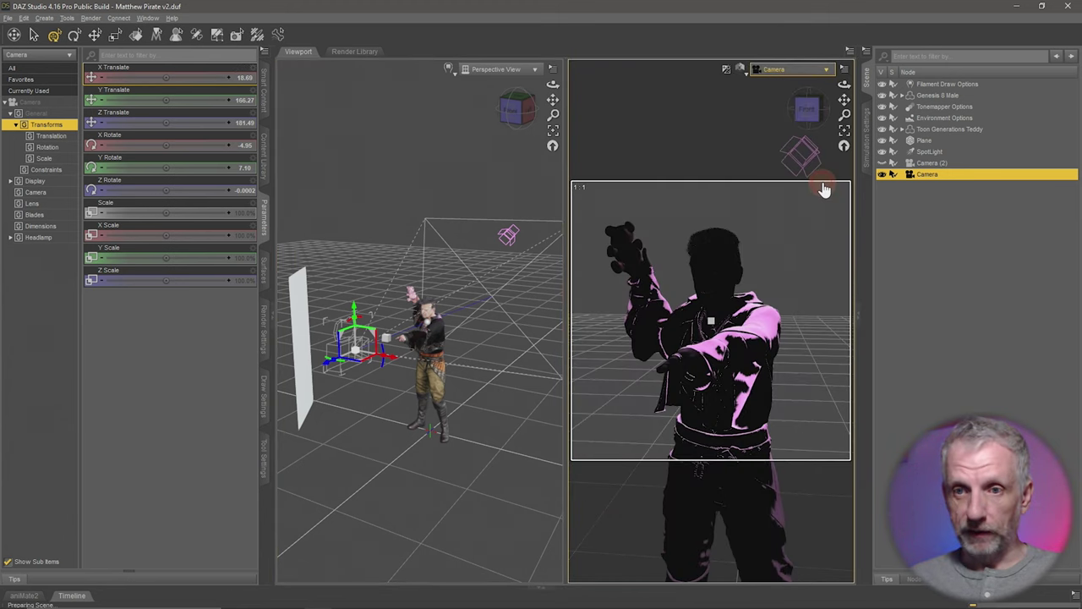
pyautogui.click(746, 69)
pyautogui.click(755, 201)
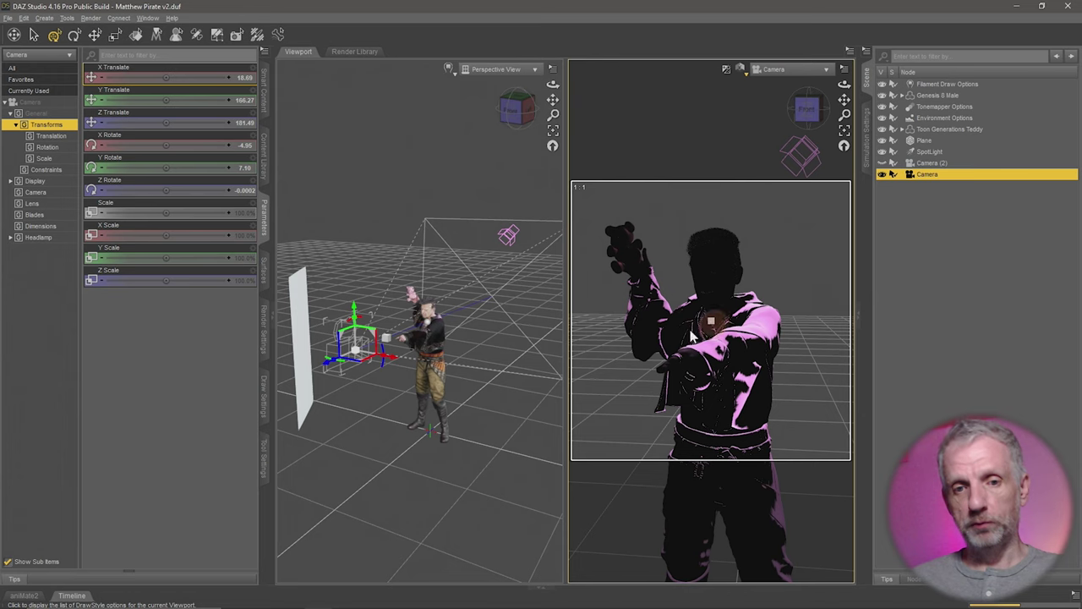
# Collapse the Parameters pane to enlarge both viewports and orbit the camera back to a frontal framing of the pirate.
pyautogui.click(265, 226)
pyautogui.keyDown('alt'); pyautogui.moveTo(206, 365); pyautogui.dragTo(134, 359); pyautogui.keyUp('alt')
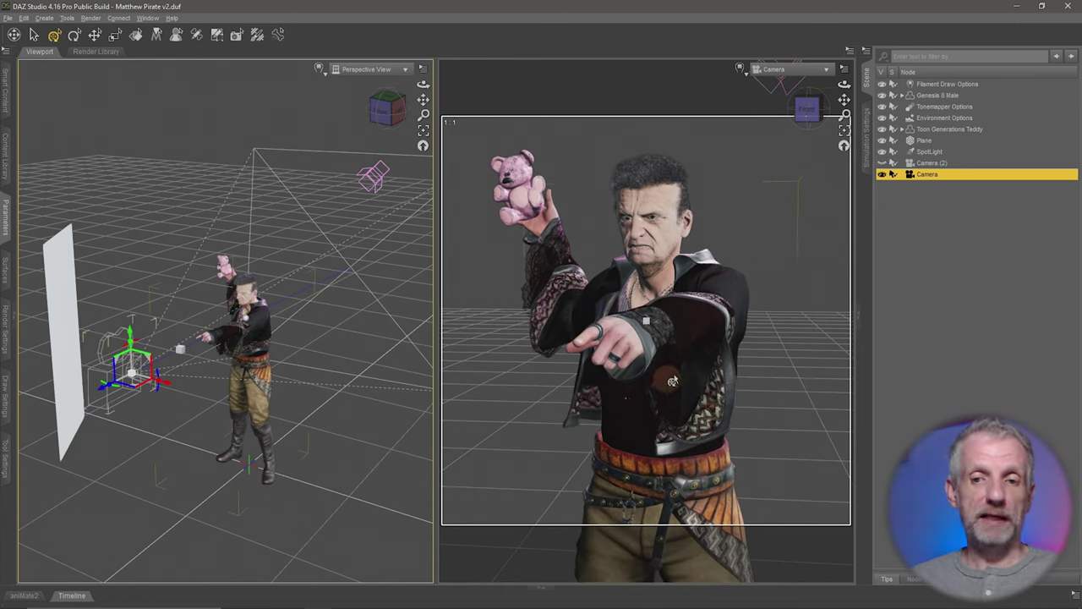
pyautogui.moveTo(674, 372)
pyautogui.keyDown('alt'); pyautogui.mouseDown()
pyautogui.moveTo(689, 372)
pyautogui.moveTo(619, 382)
pyautogui.moveTo(672, 379)
pyautogui.mouseUp(); pyautogui.keyUp('alt')
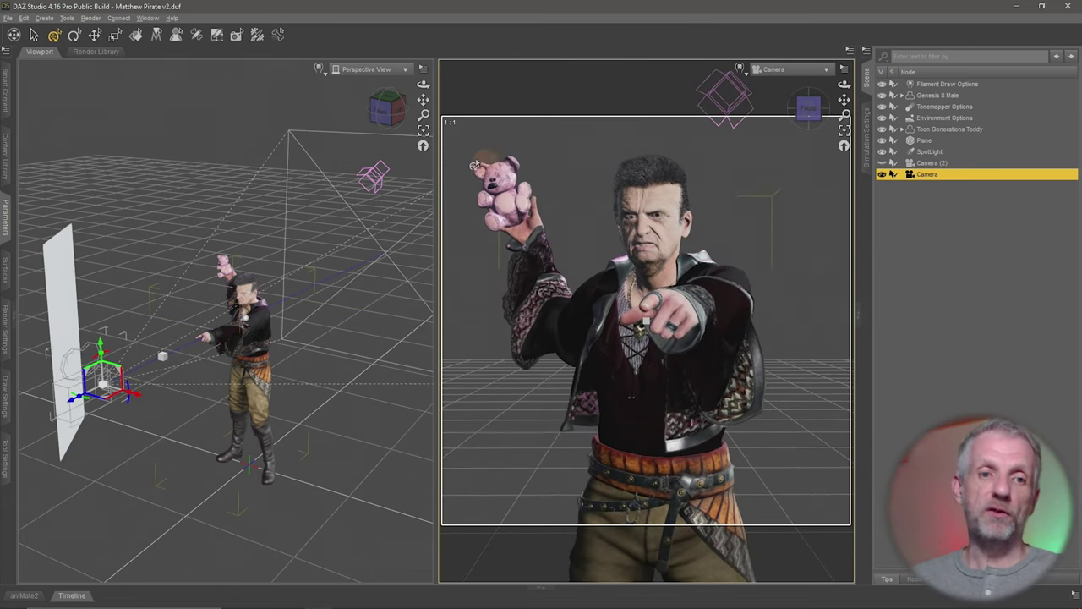
# Reopen the camera's parameters, isolate its rotation values and adjust Z Rotate to about -0.040.
pyautogui.click(8, 223)
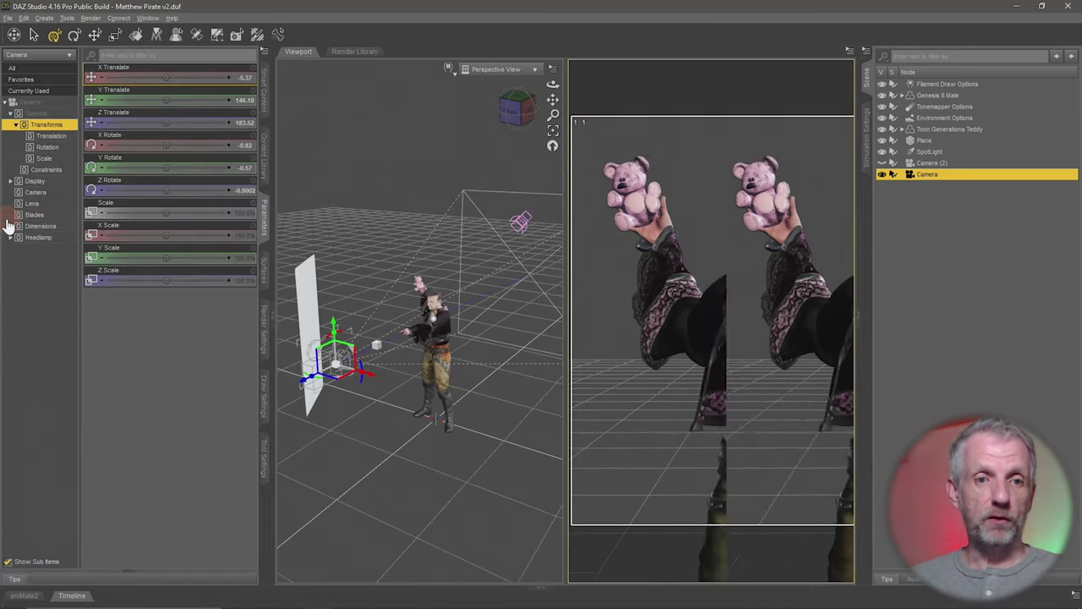
pyautogui.click(63, 149)
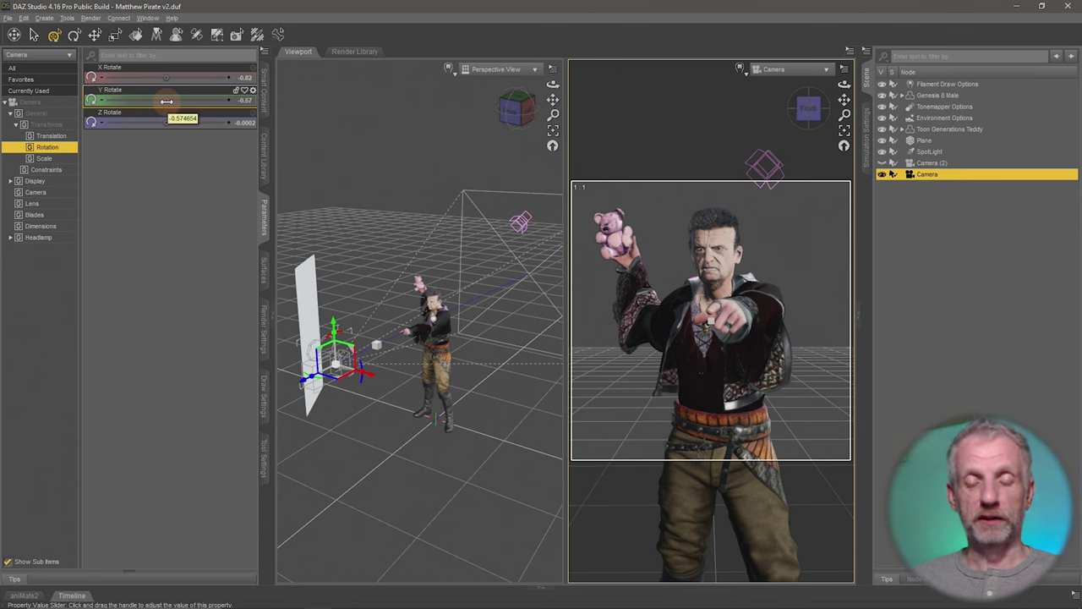
pyautogui.moveTo(169, 100); pyautogui.dragTo(170, 78)
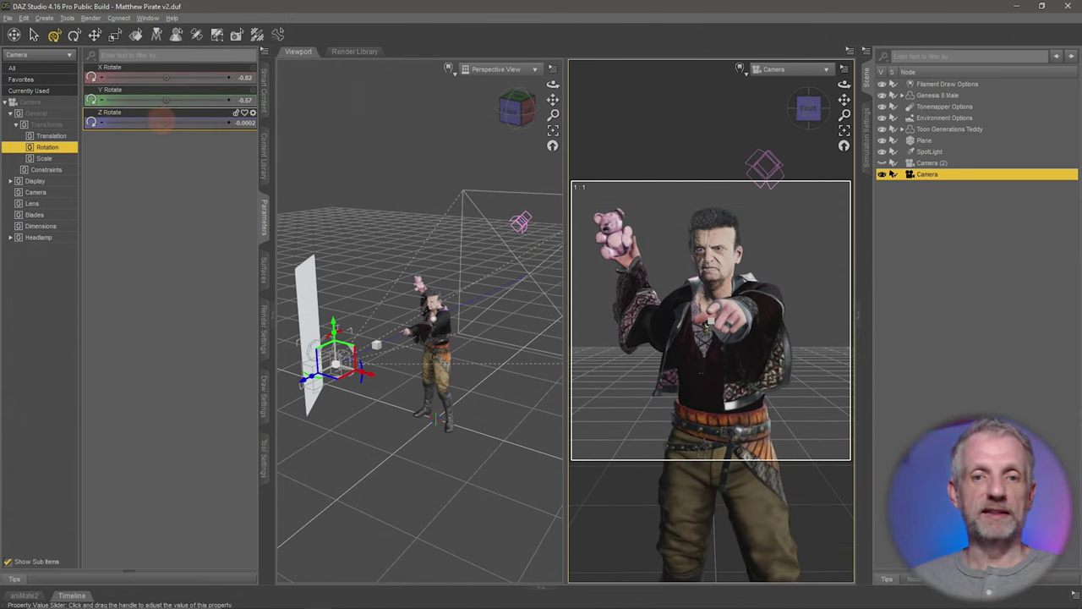
pyautogui.moveTo(167, 123); pyautogui.dragTo(164, 122)
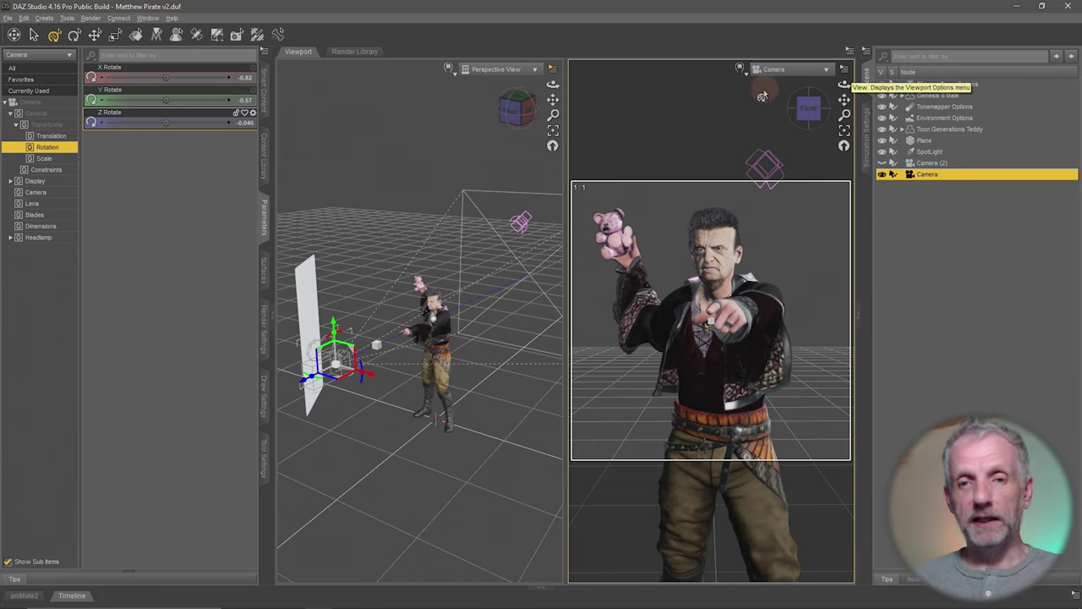
# Show the aspect frame in the Perspective View viewport and hide it again.
pyautogui.click(552, 72)
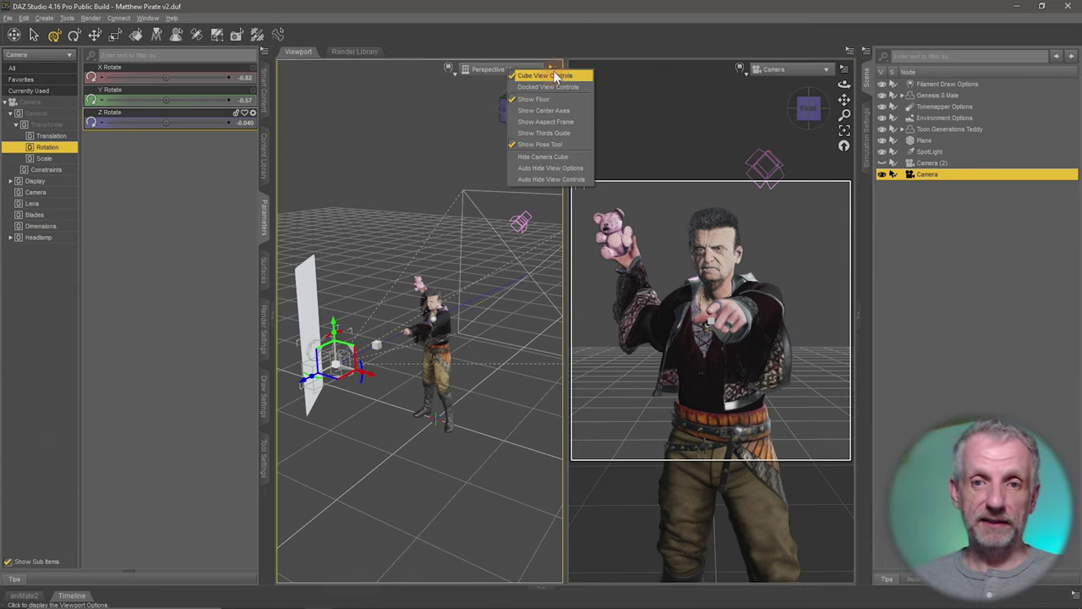
pyautogui.click(562, 123)
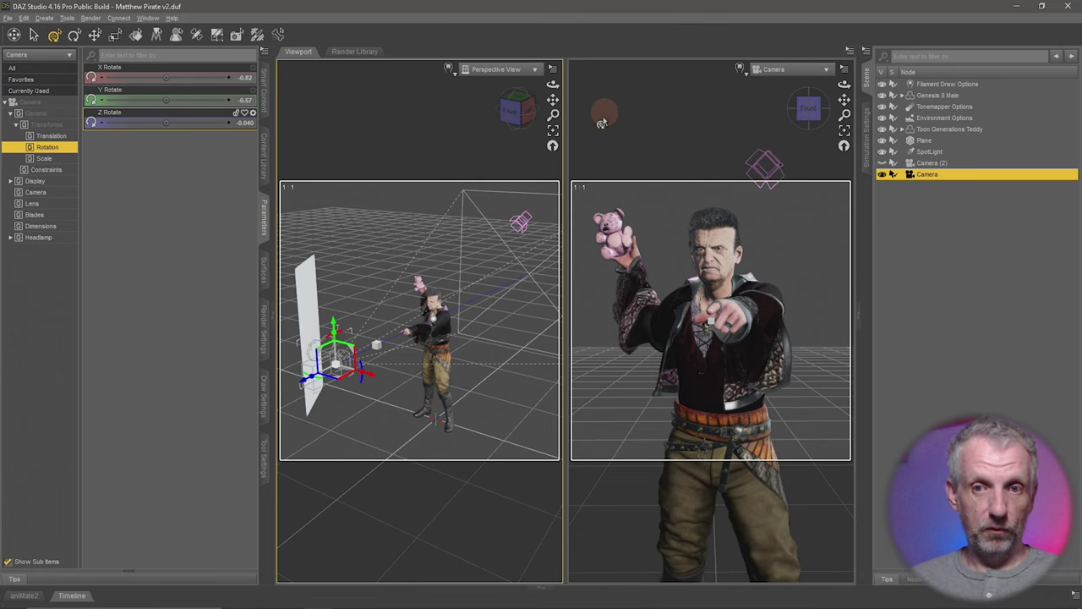
pyautogui.click(552, 68)
pyautogui.click(565, 124)
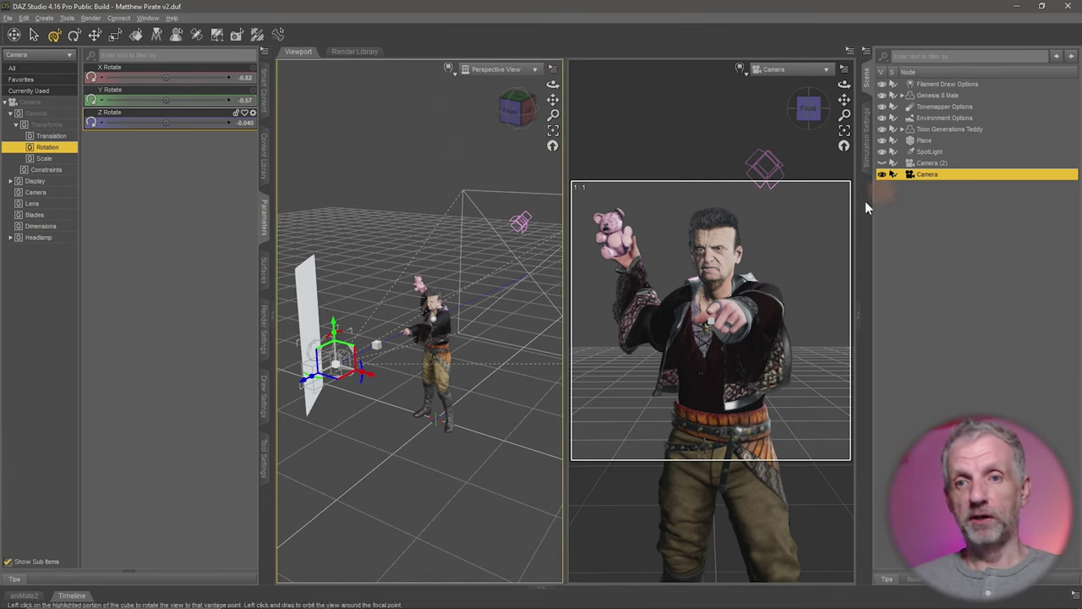
# Restore the single-viewport layout and look through the new Camera.
pyautogui.click(148, 18)
pyautogui.moveTo(202, 42)
pyautogui.click(285, 46)
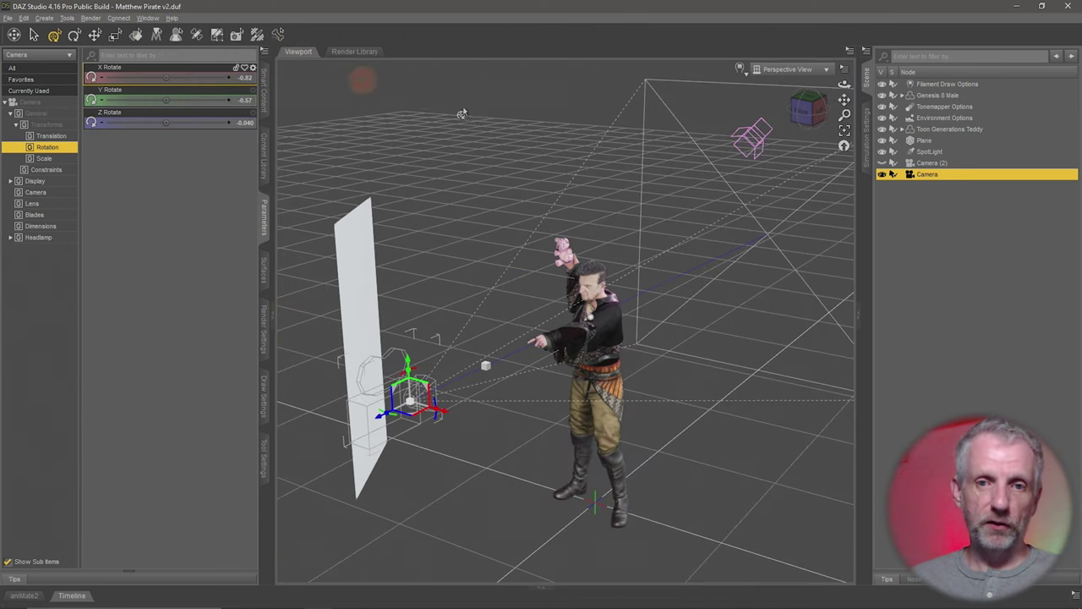
pyautogui.click(822, 69)
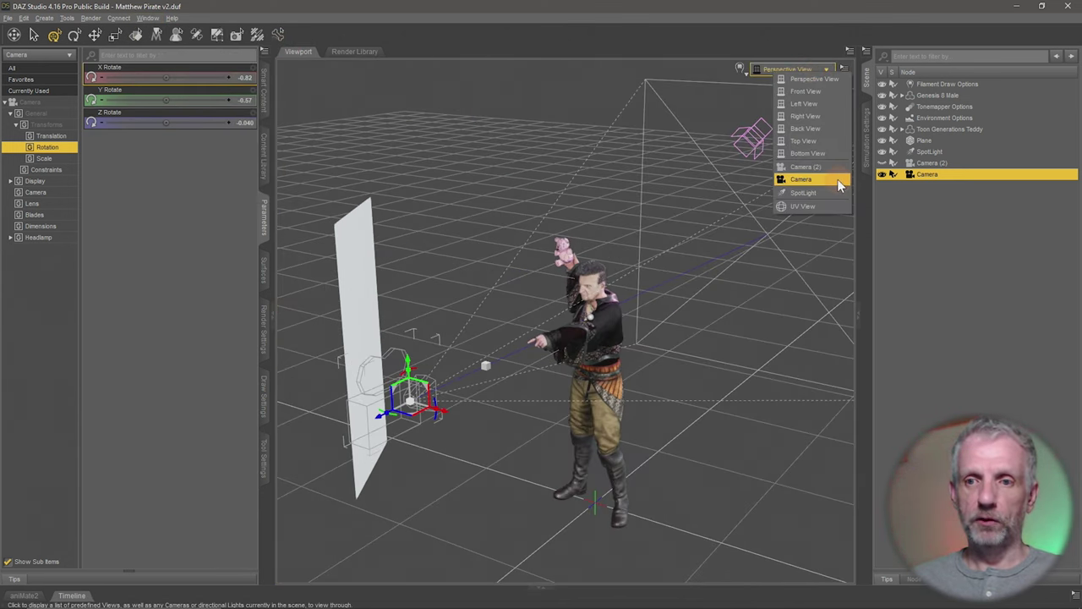
pyautogui.click(837, 178)
# Turn on the aspect frame in the camera's viewport.
pyautogui.click(844, 78)
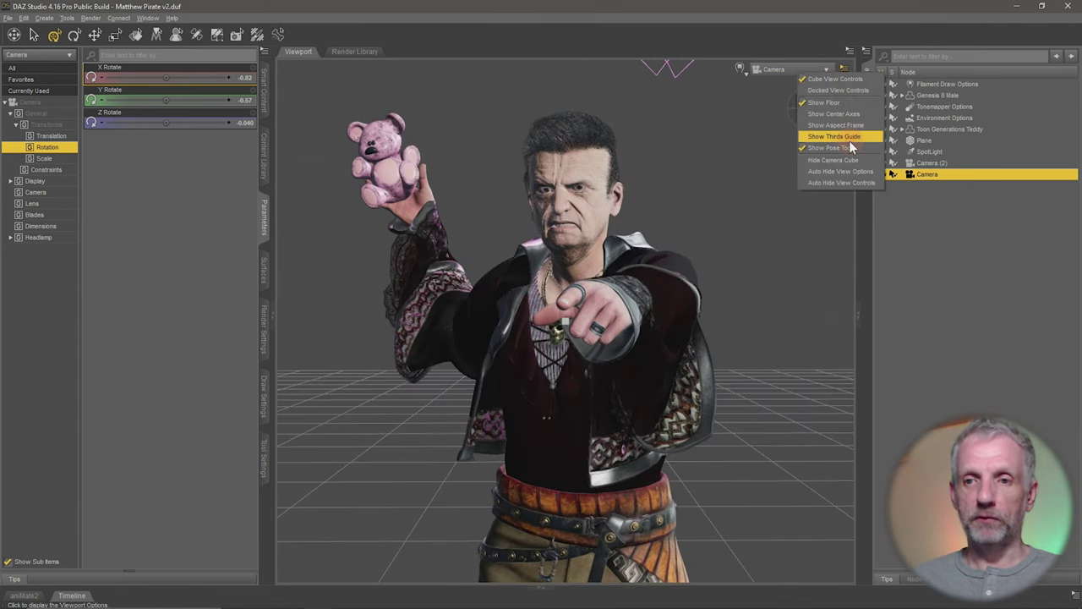
pyautogui.click(853, 142)
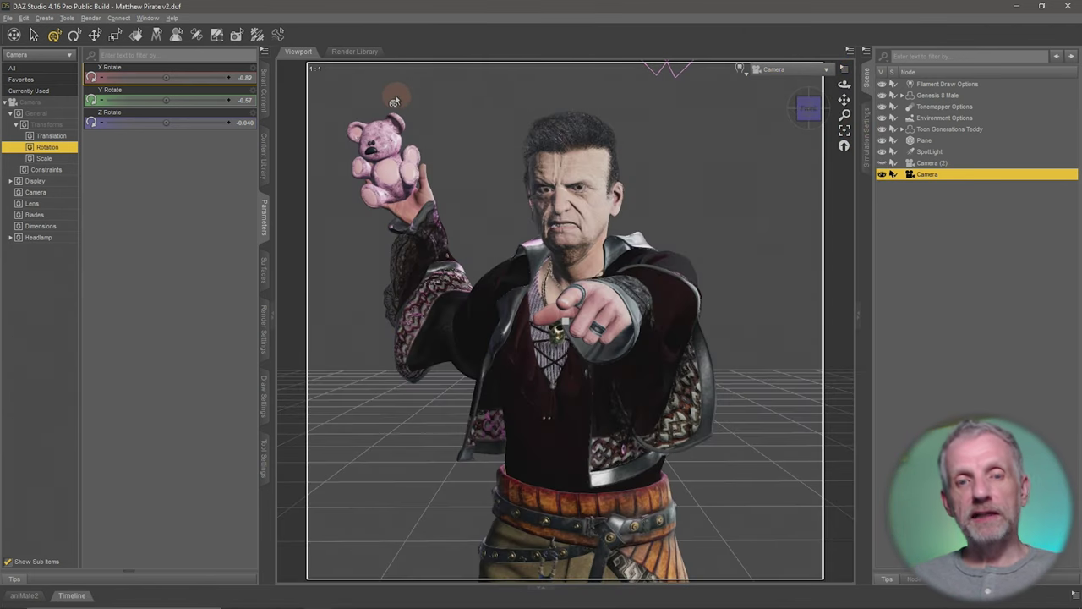
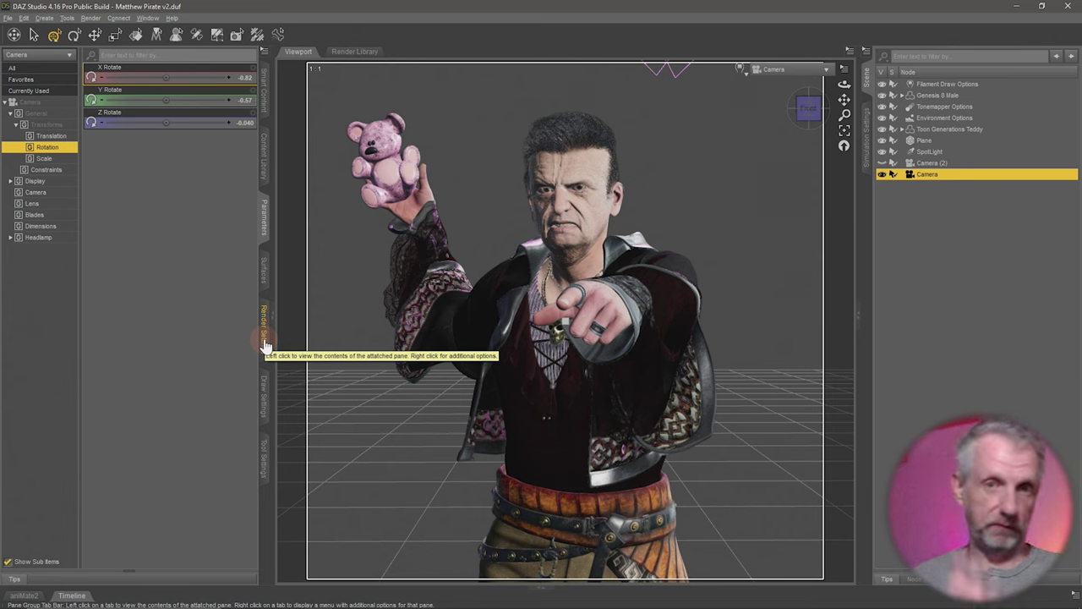
# Open the General render settings and set the dimension preset to Active Viewport.
pyautogui.click(266, 344)
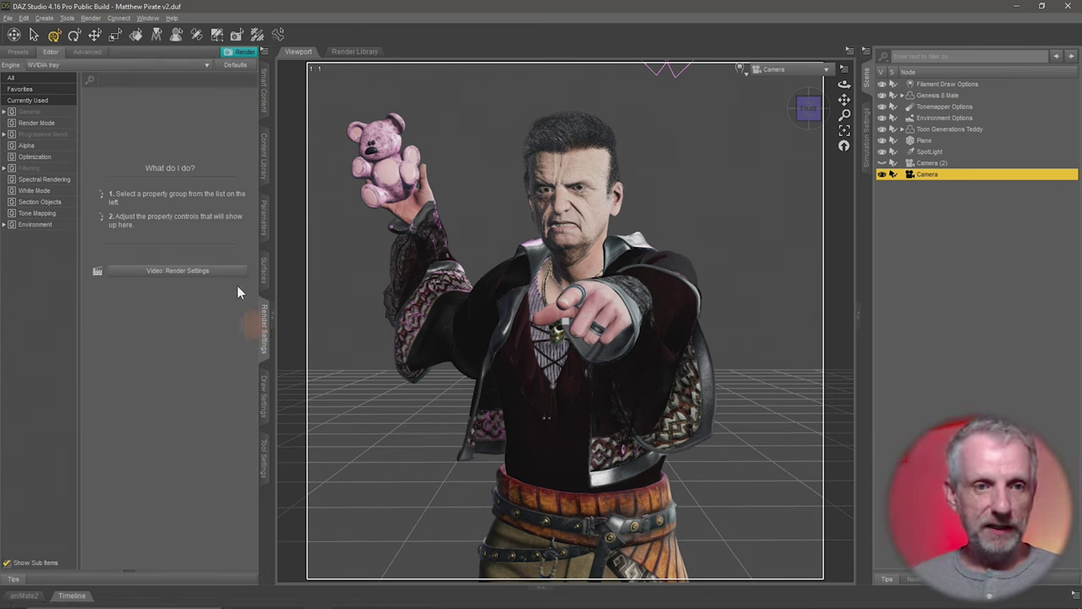
pyautogui.click(55, 115)
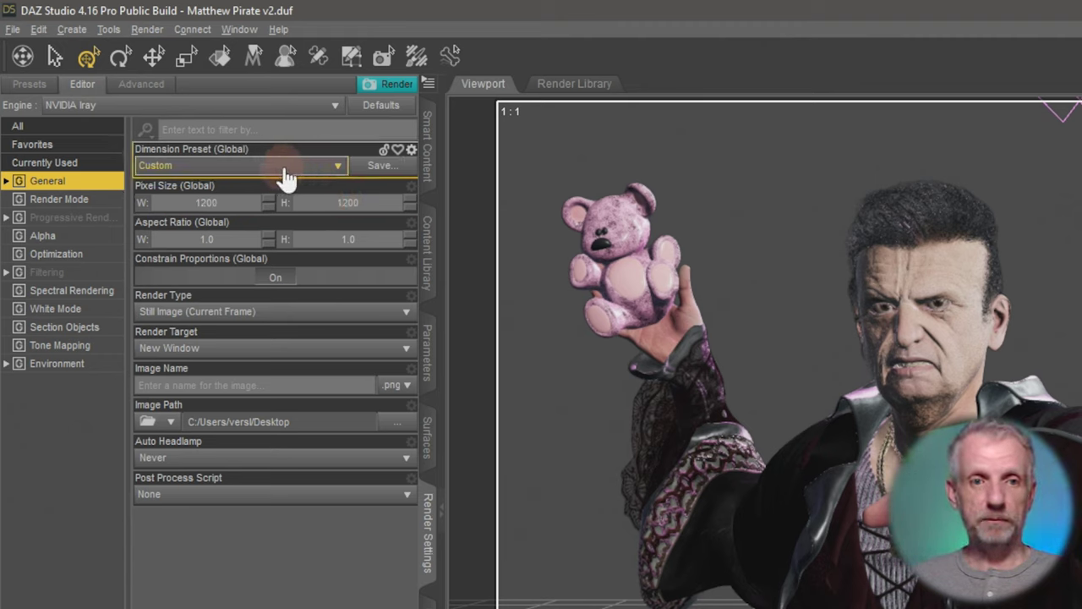
pyautogui.click(337, 169)
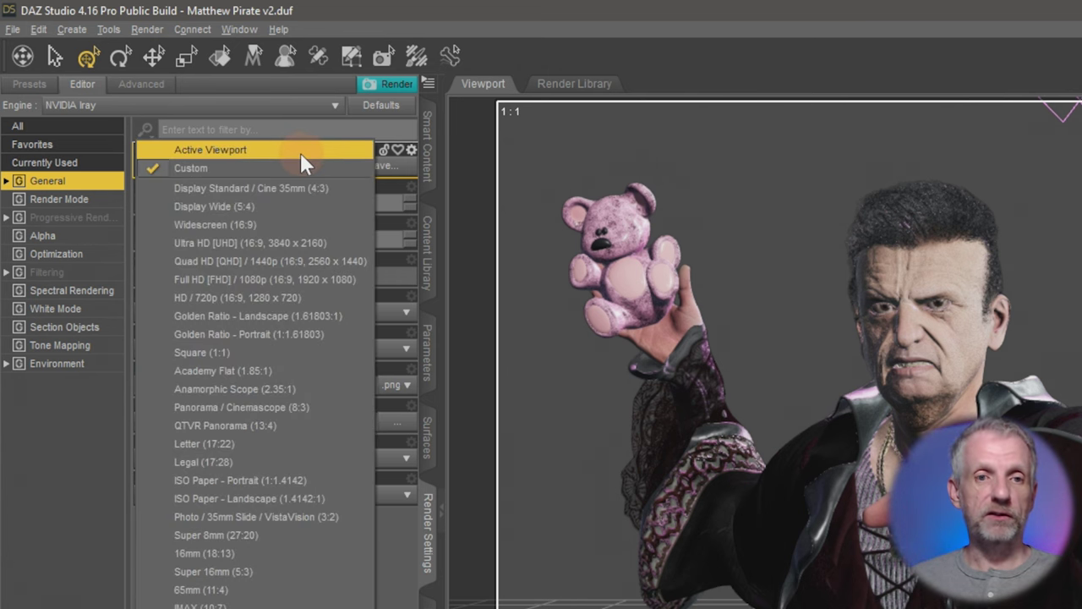
pyautogui.click(300, 152)
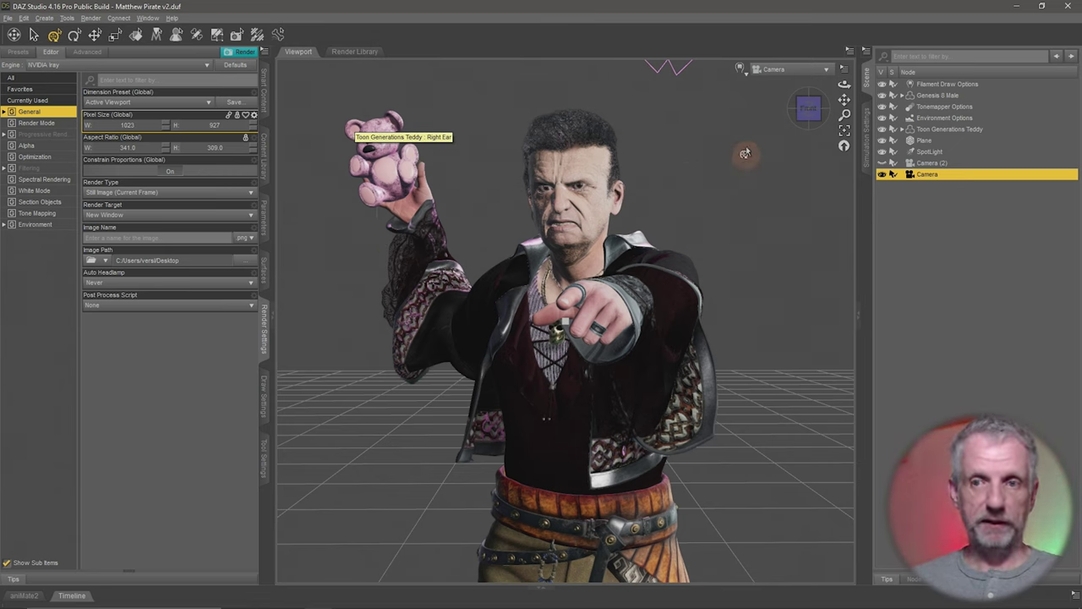
# Switch the camera viewport's draw style to NVIDIA Iray.
pyautogui.click(739, 70)
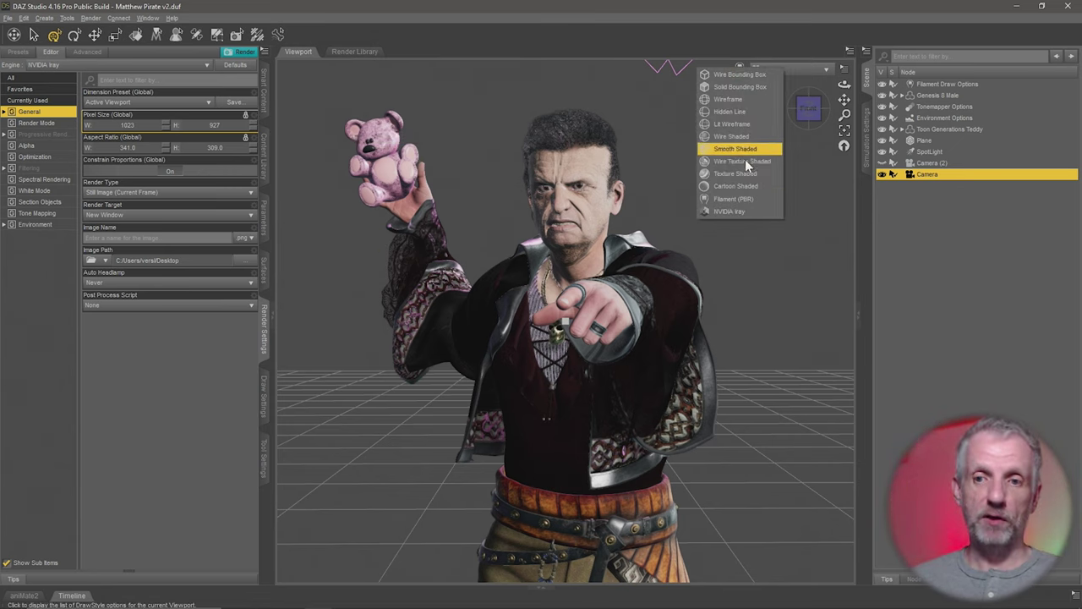
pyautogui.click(749, 215)
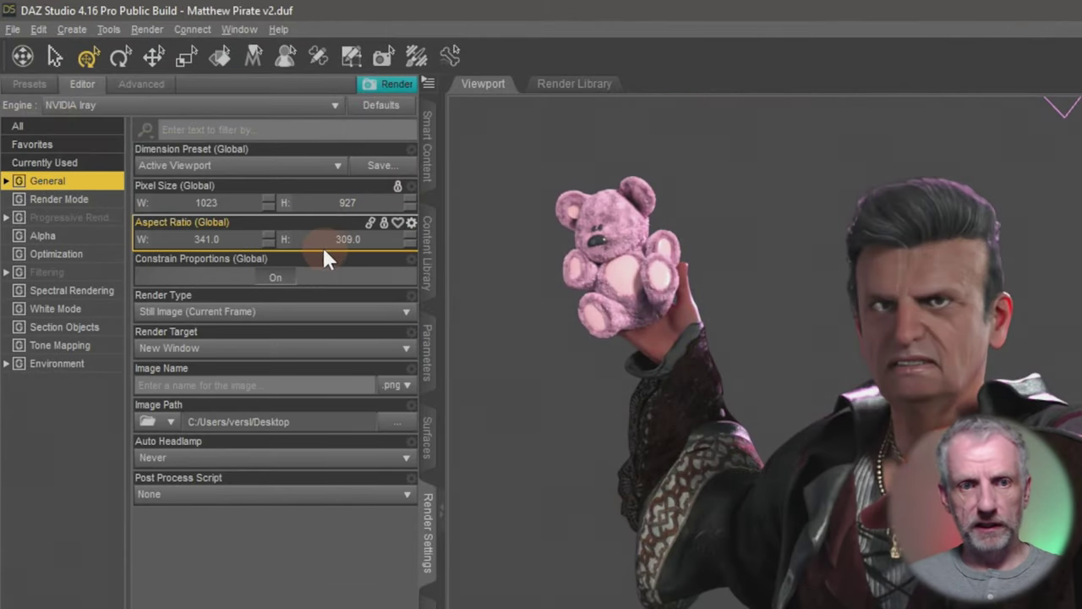
# Change the render dimension preset to Custom, followed by Widescreen (16:9).
pyautogui.click(177, 171)
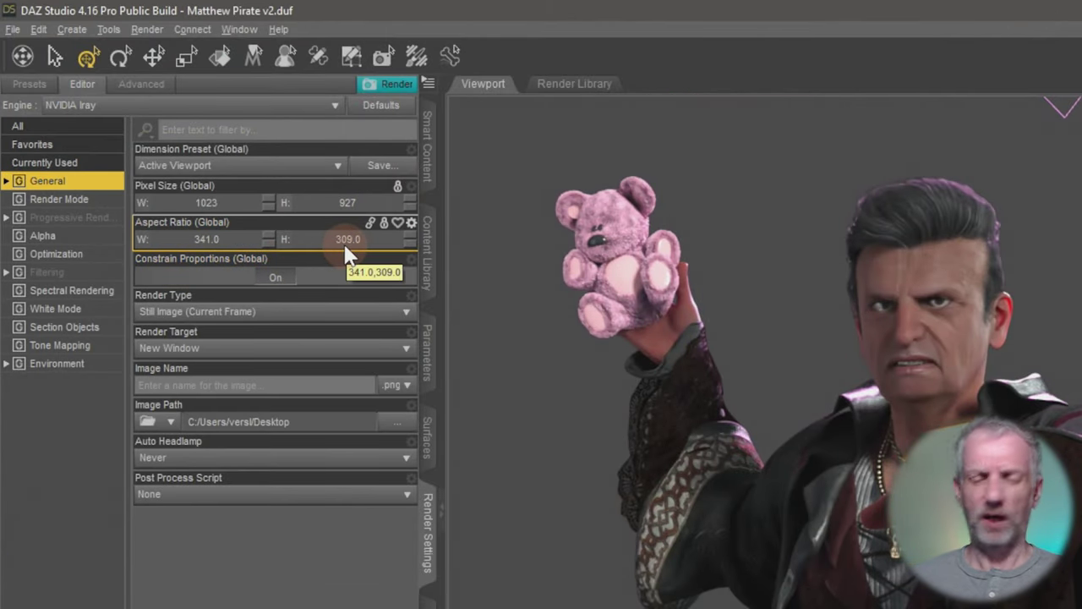
pyautogui.click(328, 173)
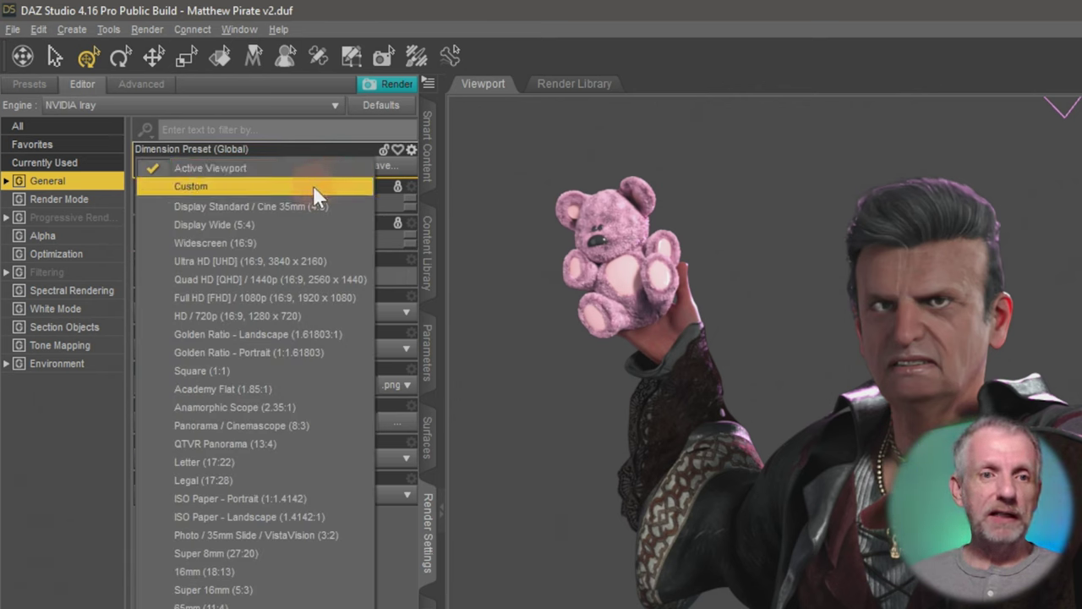
pyautogui.click(311, 187)
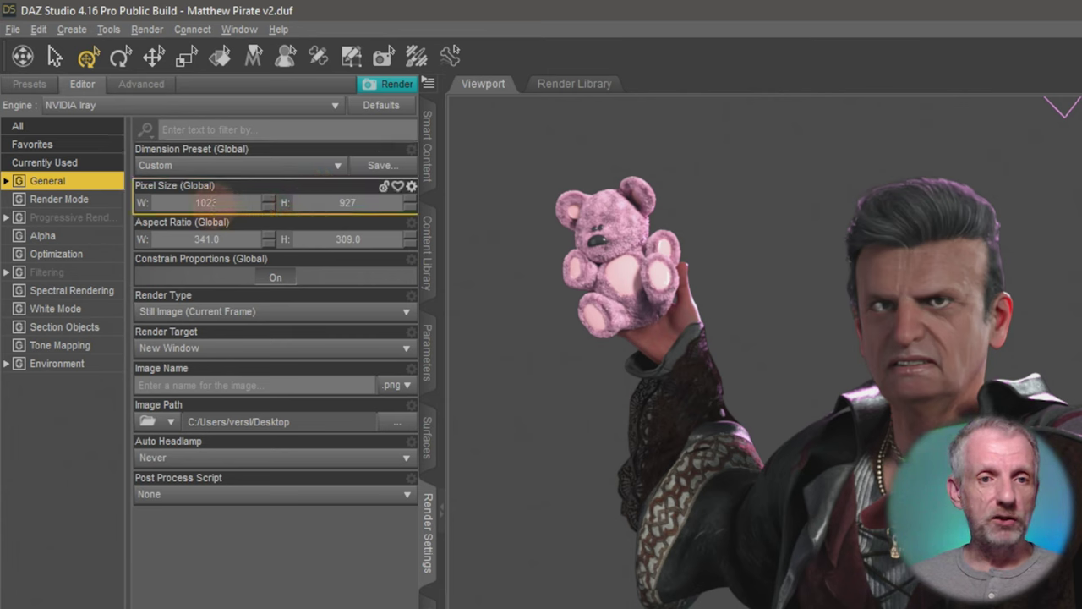
pyautogui.click(336, 168)
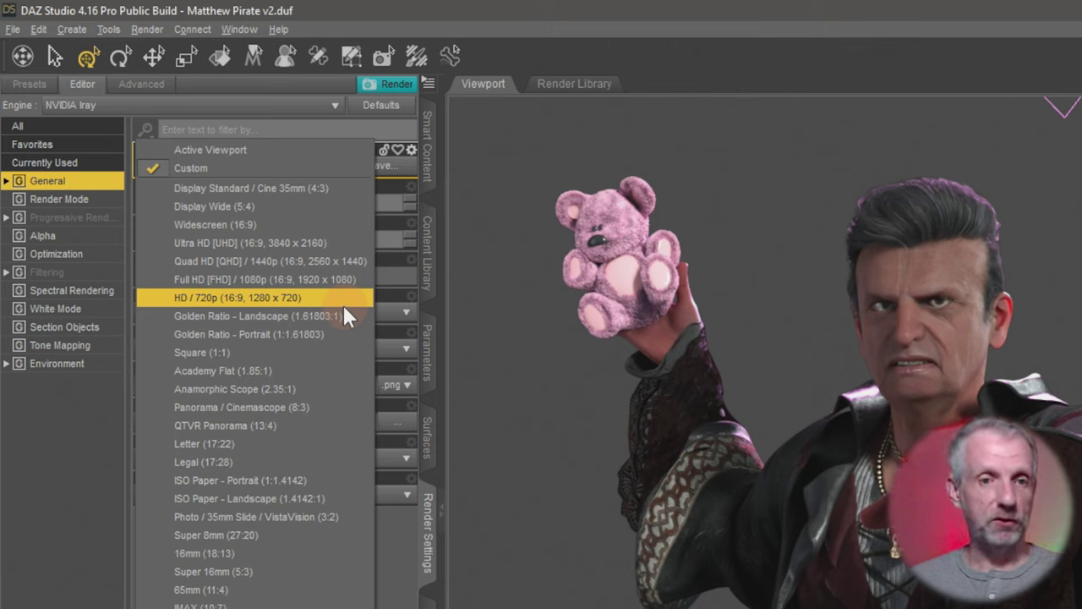
pyautogui.click(315, 225)
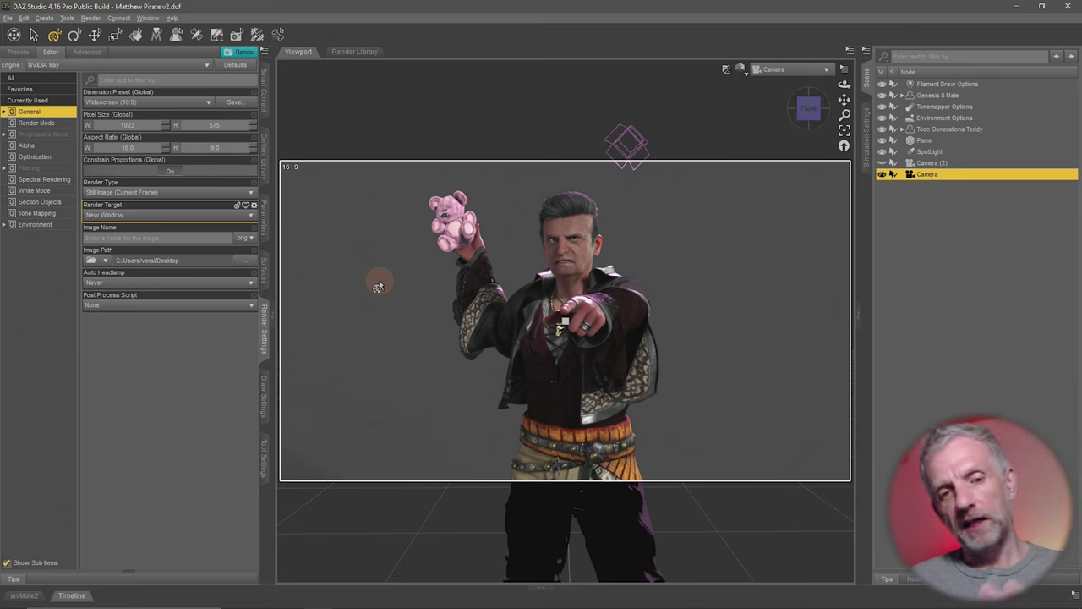
# Set the render's pixel width to 1920 with the proportions constrained to 16:9.
pyautogui.click(127, 124)
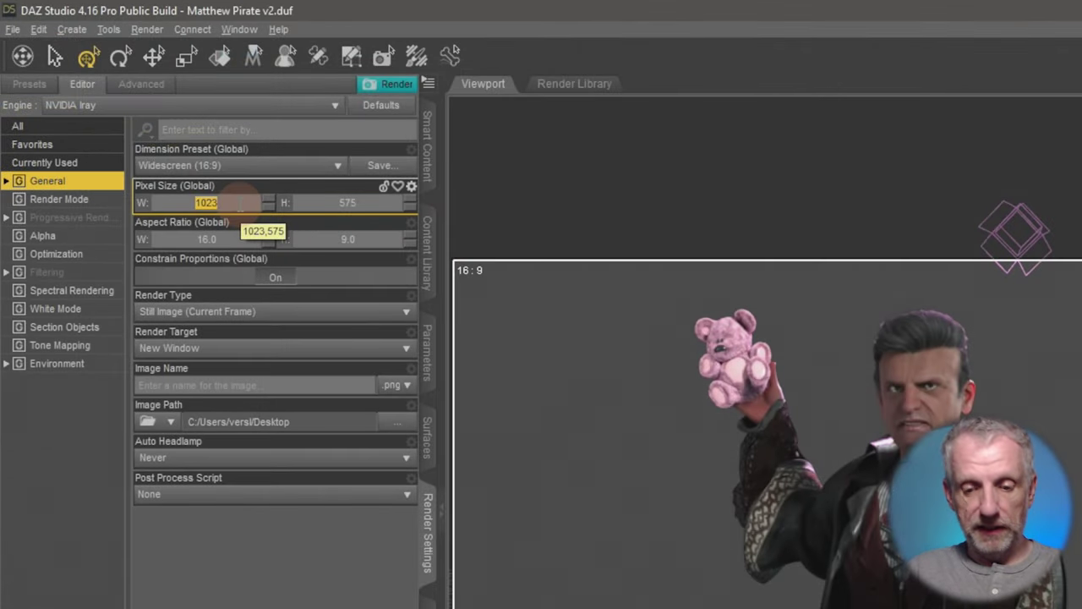
pyautogui.write('1920')
pyautogui.press('Return')
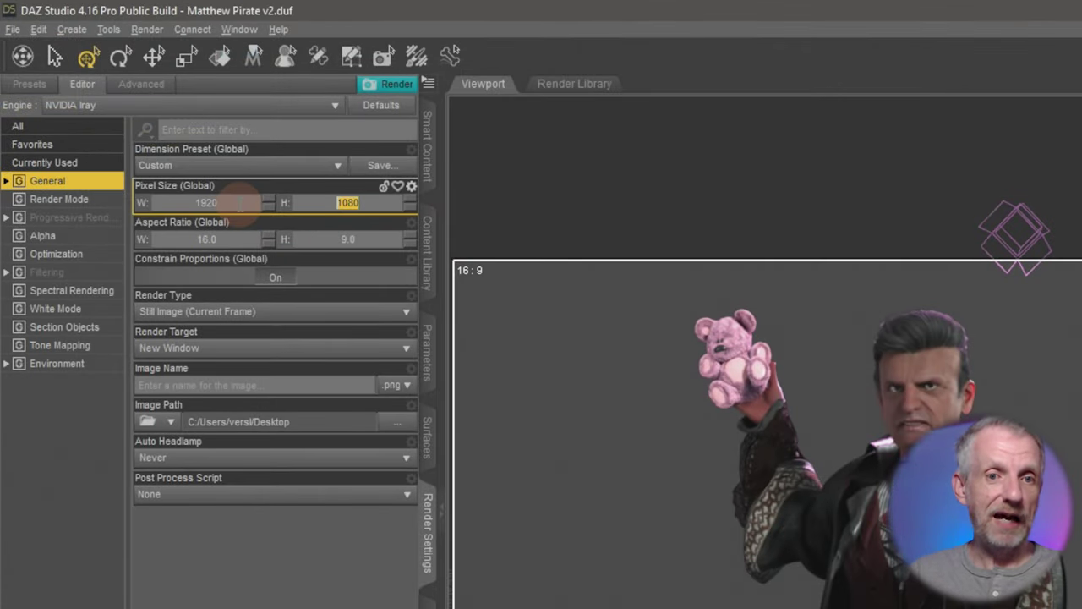
pyautogui.click(343, 201)
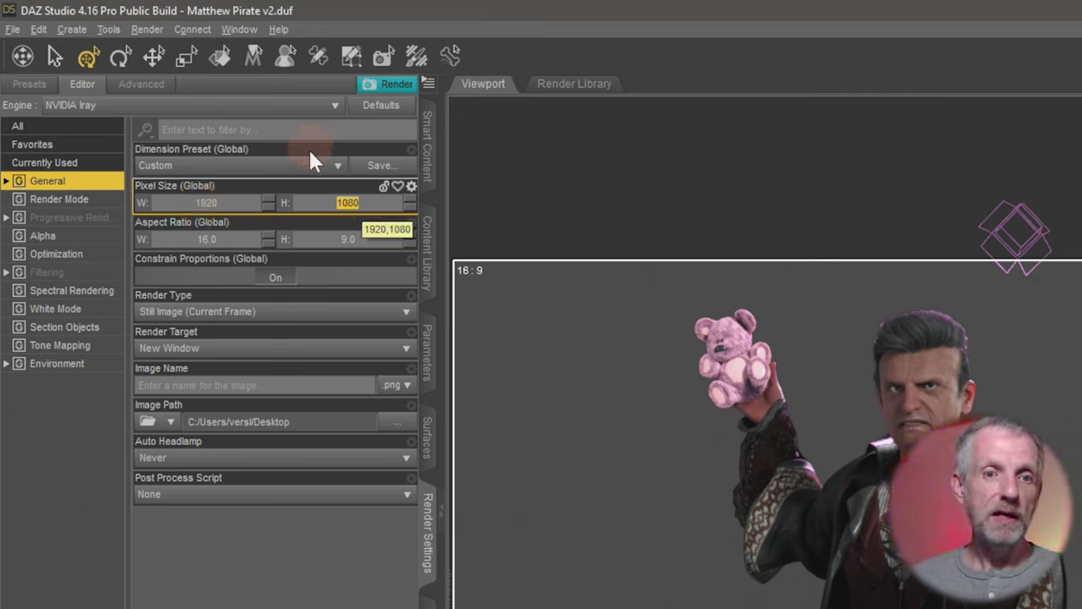
# Apply the Square (1:1) dimension preset and set the pixel width to 3000.
pyautogui.click(335, 169)
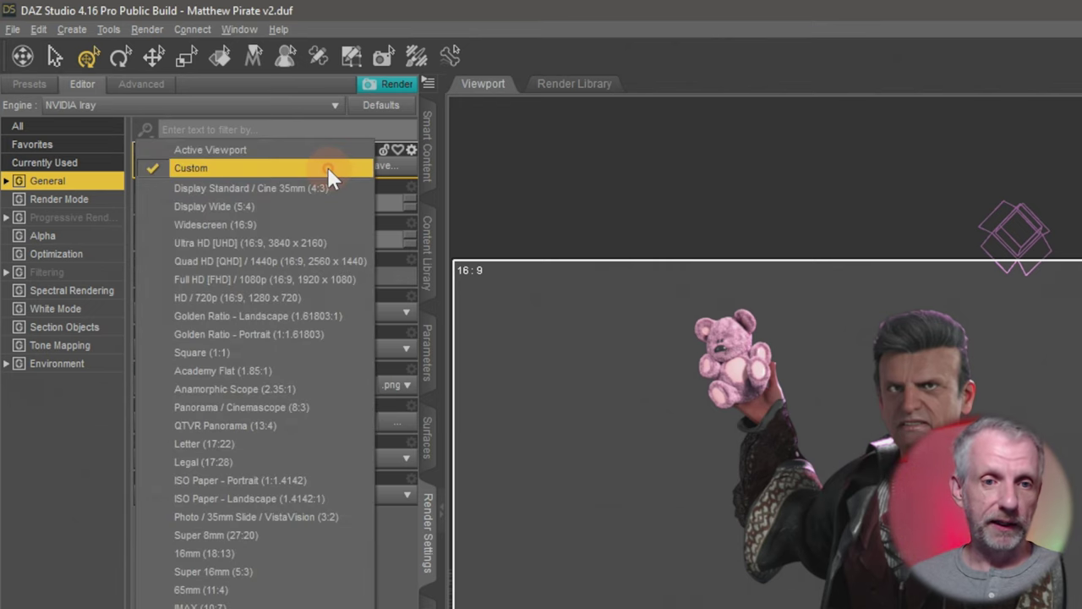
pyautogui.click(336, 353)
pyautogui.click(206, 203)
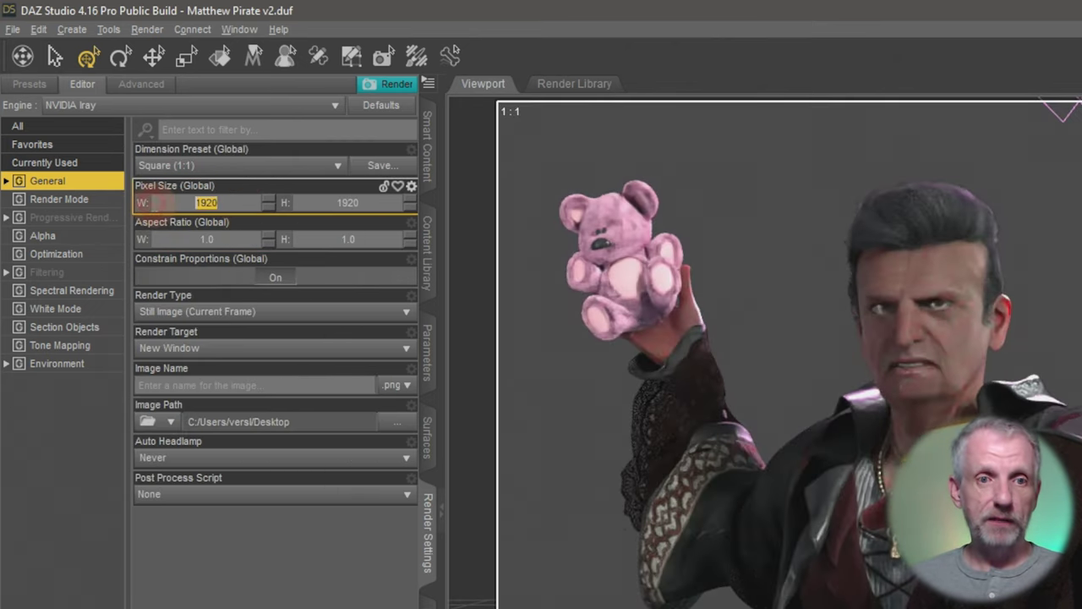
pyautogui.write('3000')
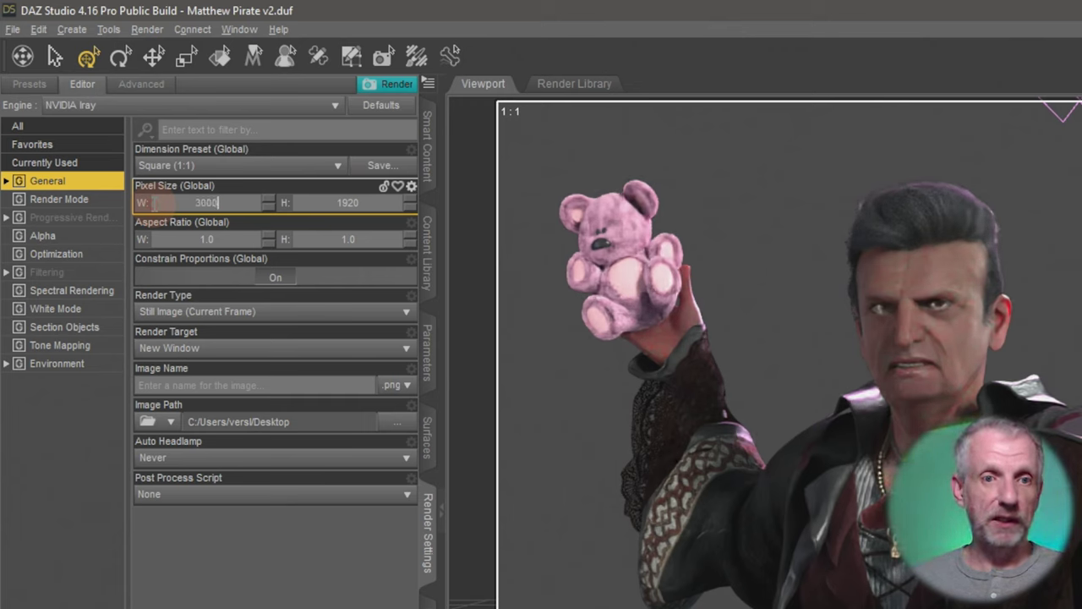
pyautogui.press('Tab')
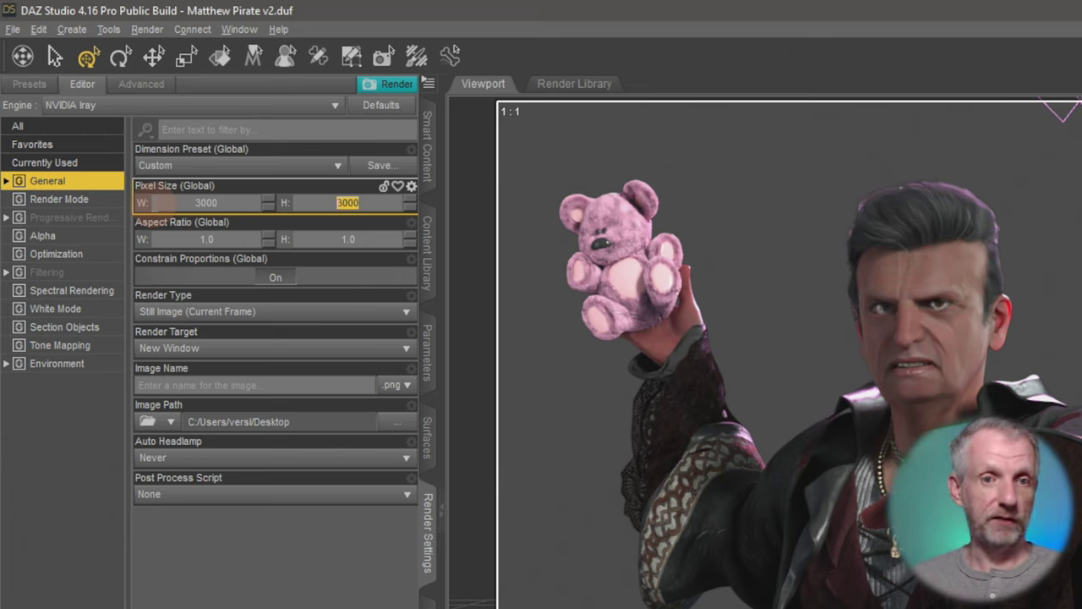
# Halve the square render's pixel width by entering the formula 3000/2 as its value.
pyautogui.click(164, 202)
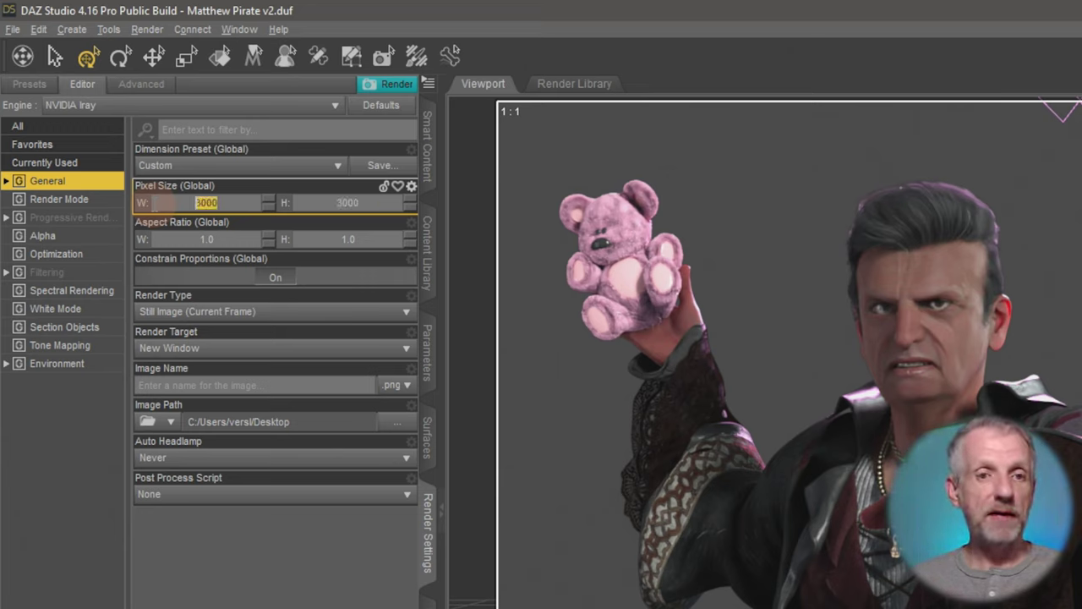
pyautogui.click(163, 202)
pyautogui.press('End')
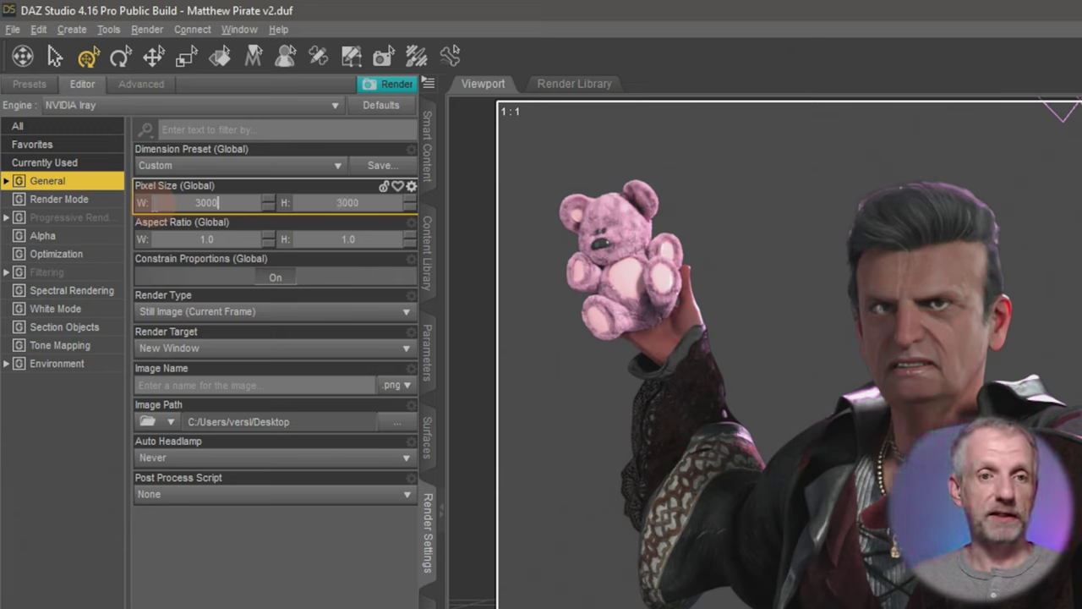
pyautogui.write('/2')
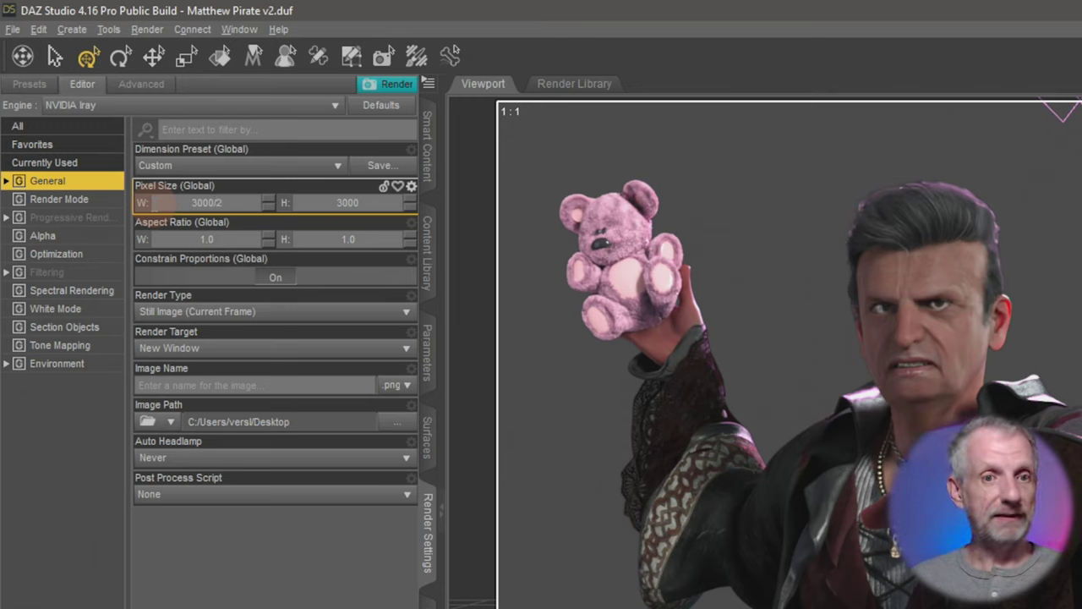
pyautogui.press('Tab')
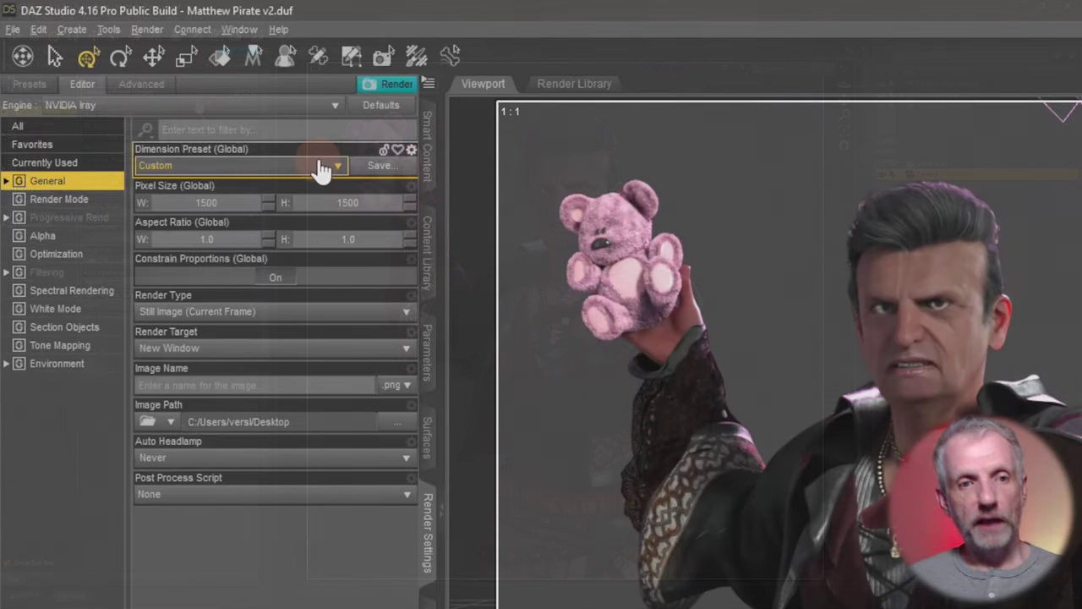
# Keep the Custom dimension preset and turn Constrain Proportions off.
pyautogui.click(194, 106)
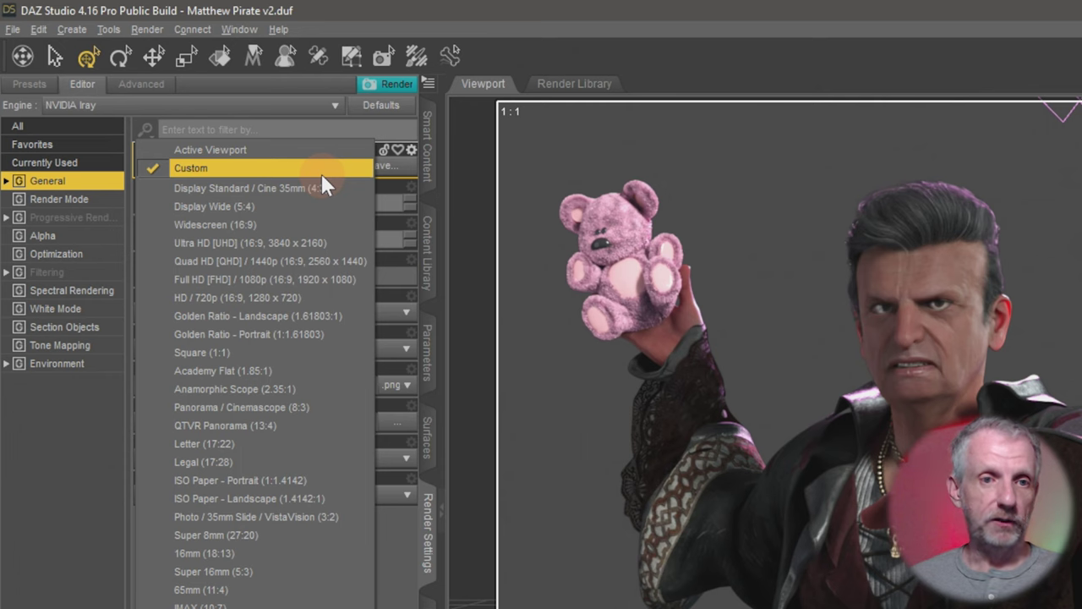
pyautogui.click(322, 173)
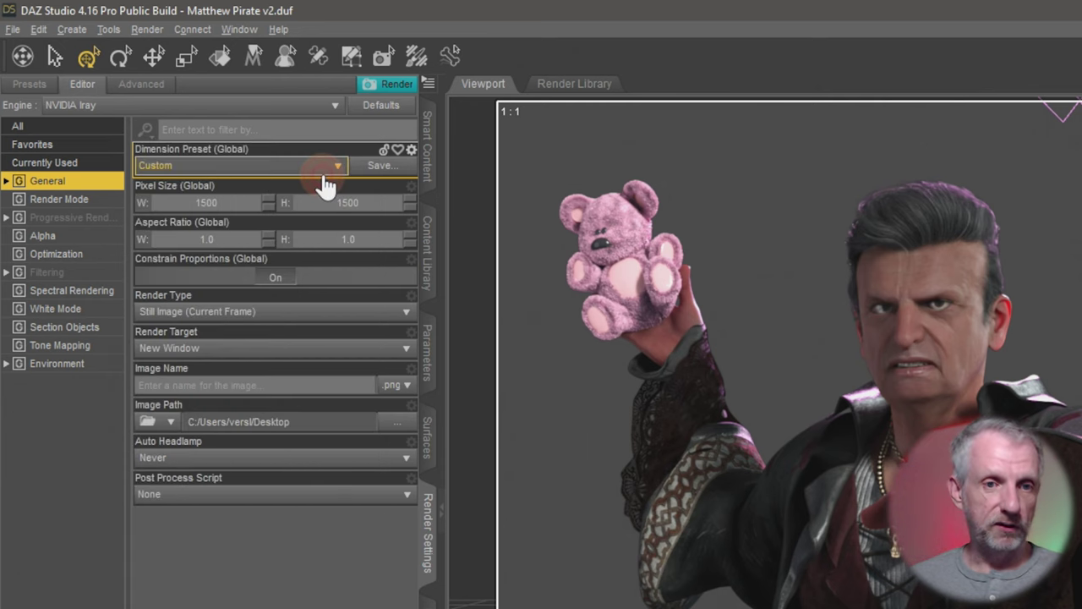
pyautogui.click(279, 280)
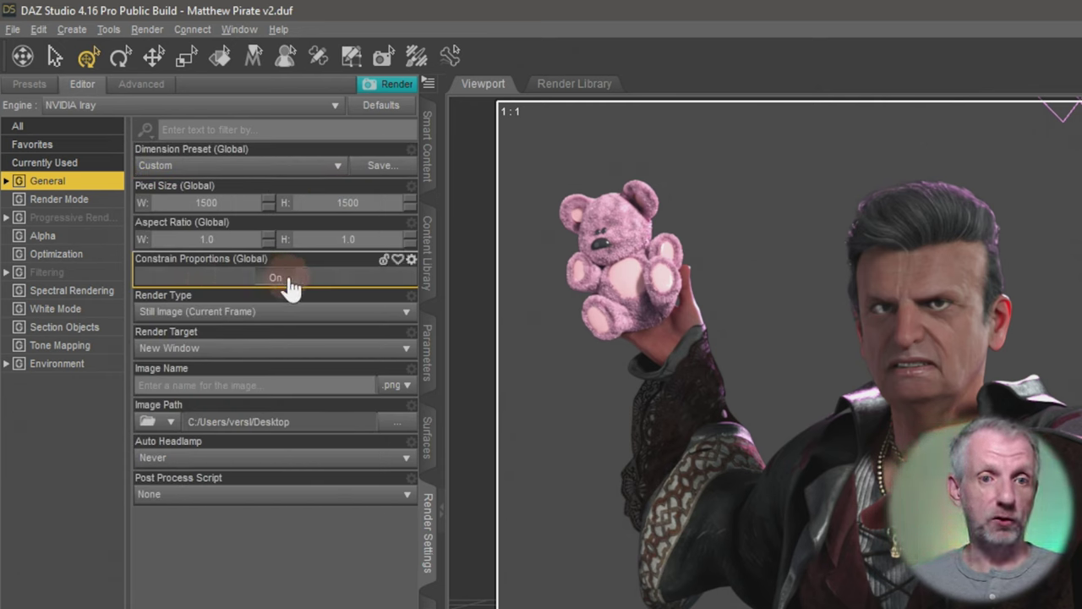
pyautogui.click(273, 278)
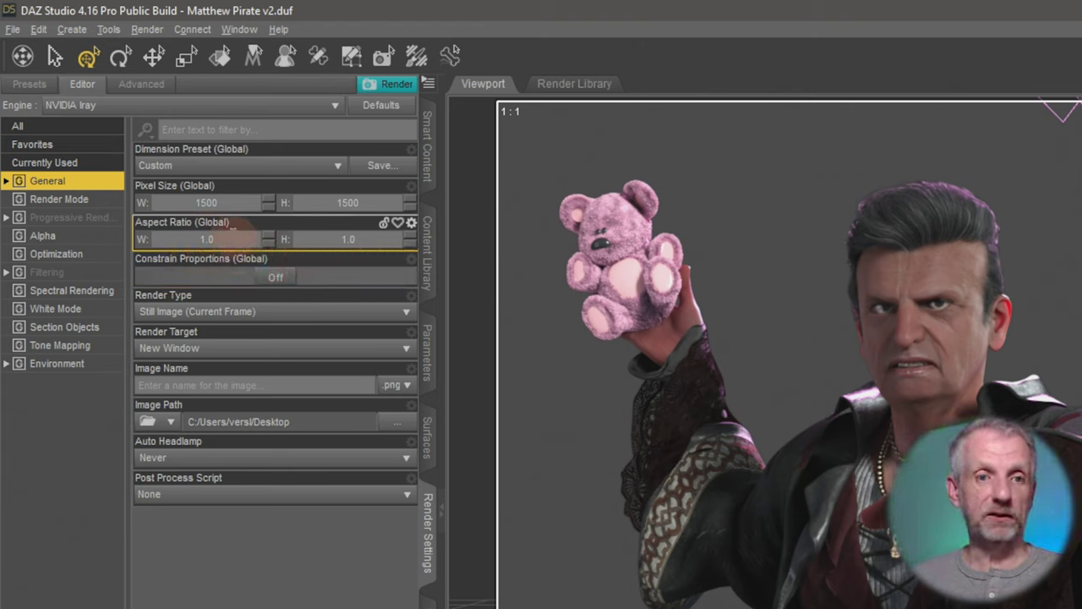
# Set the render's aspect ratio to a width of 2 and a height of 3.
pyautogui.click(207, 239)
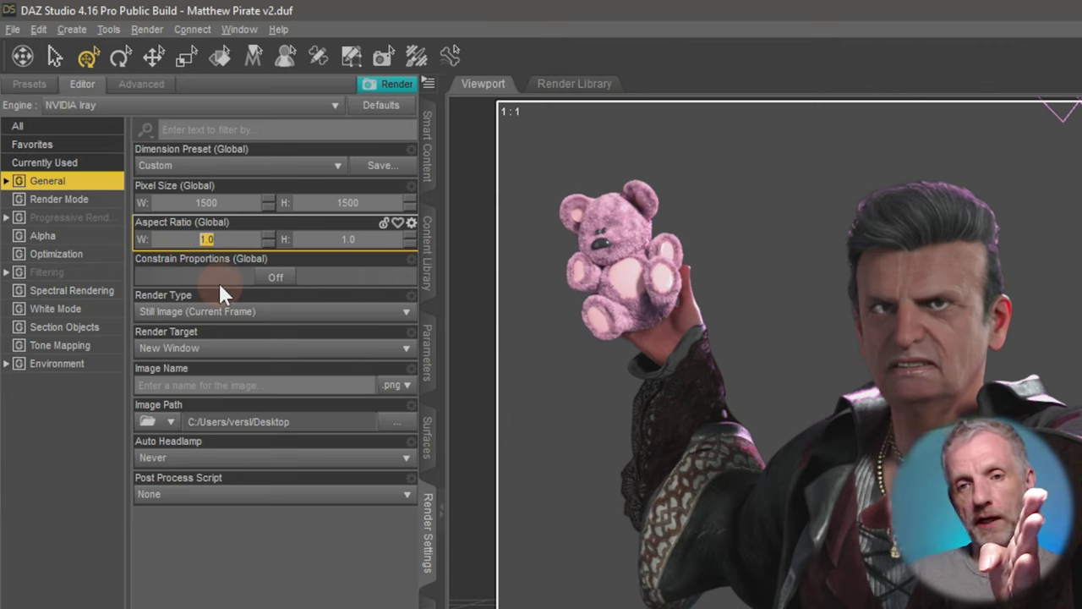
pyautogui.write('2')
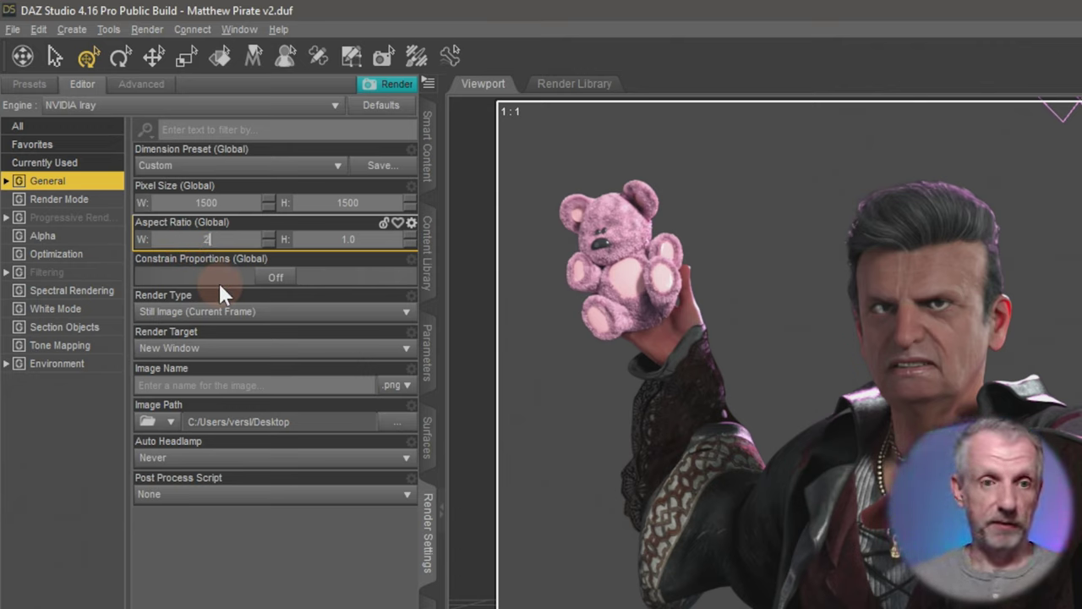
pyautogui.press('Tab')
pyautogui.write('3')
pyautogui.press('Return')
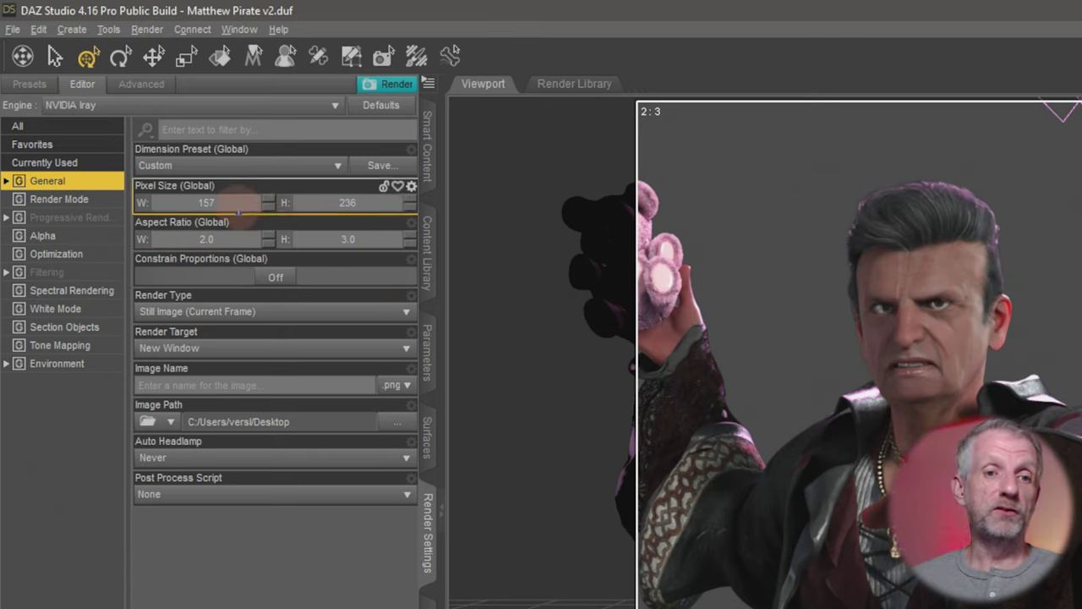
# Set the pixel size to 2000 wide by 3000 high and turn Constrain Proportions back on.
pyautogui.click(321, 208)
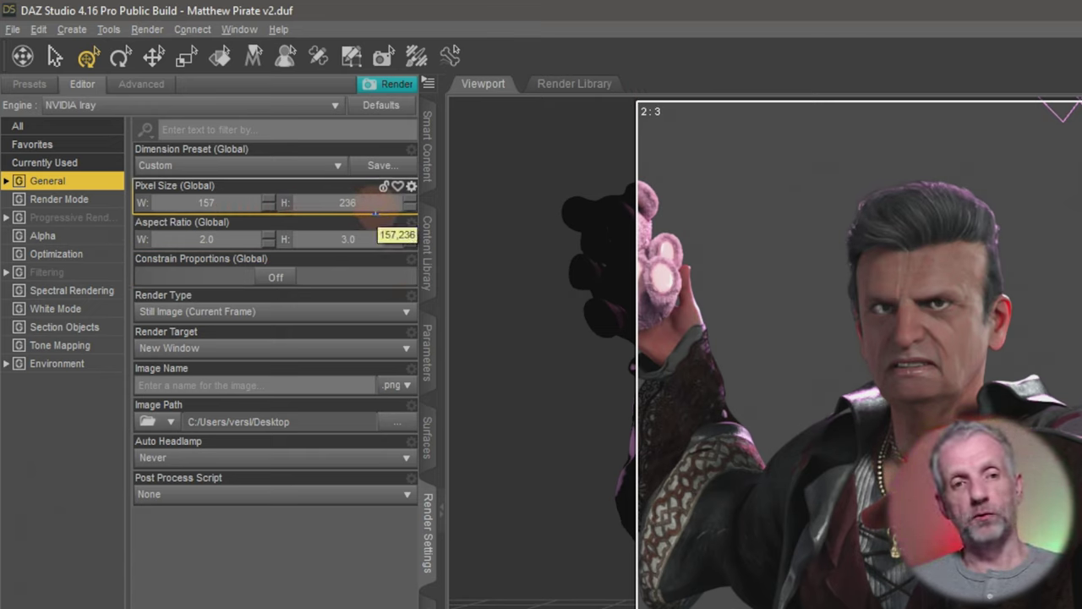
pyautogui.click(148, 200)
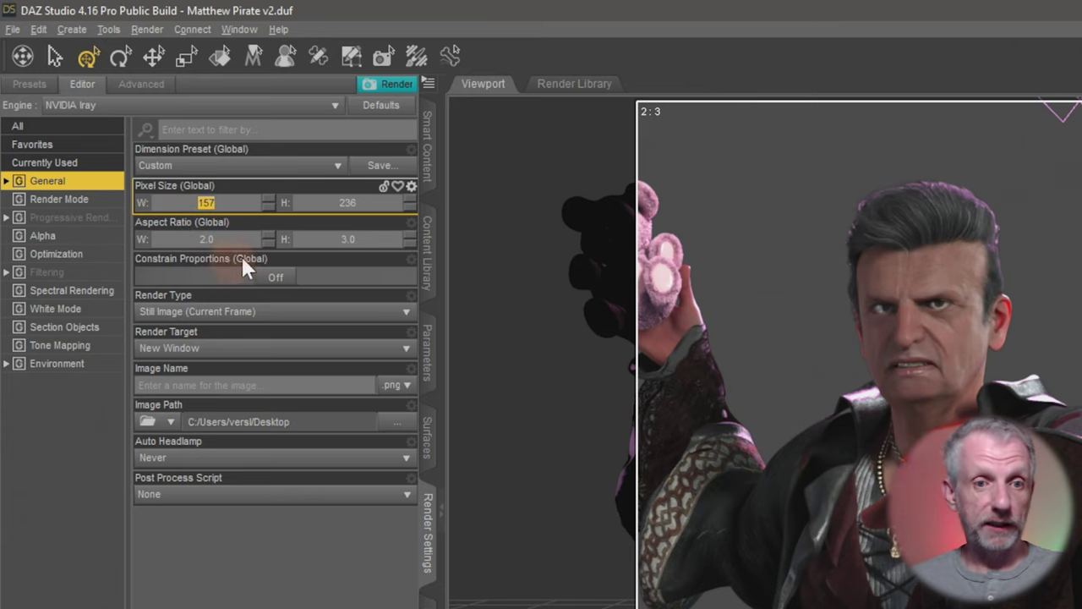
pyautogui.write('2000')
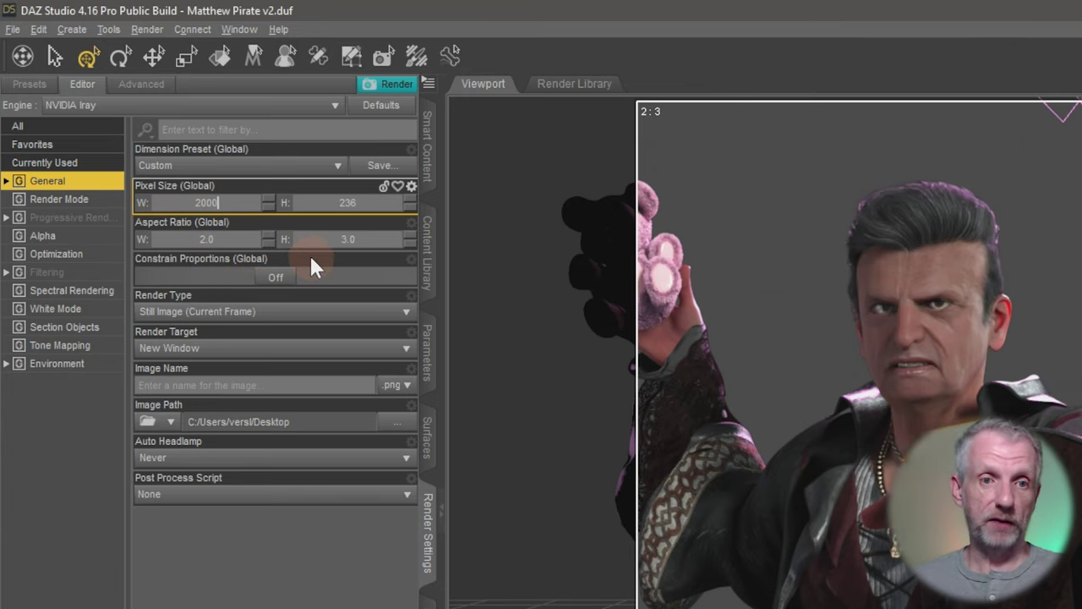
pyautogui.press('Tab')
pyautogui.write('3000')
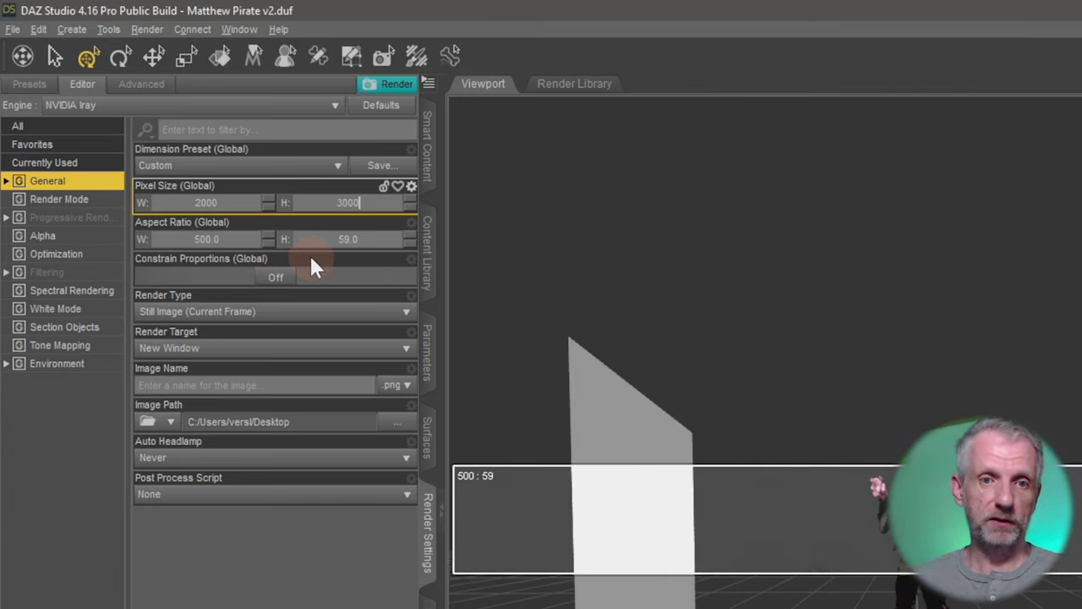
pyautogui.press('Return')
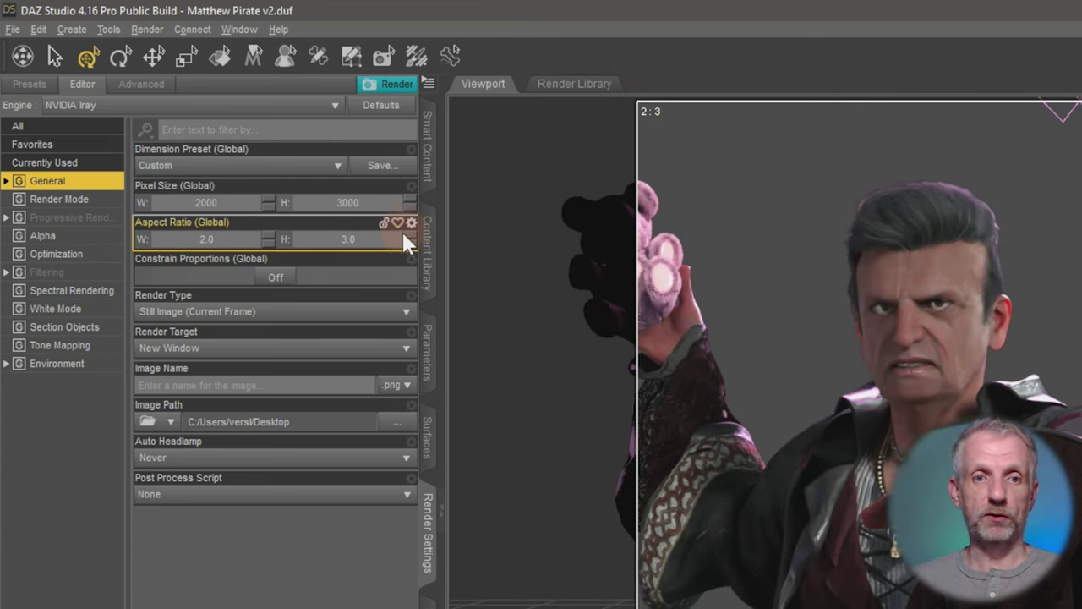
pyautogui.click(283, 281)
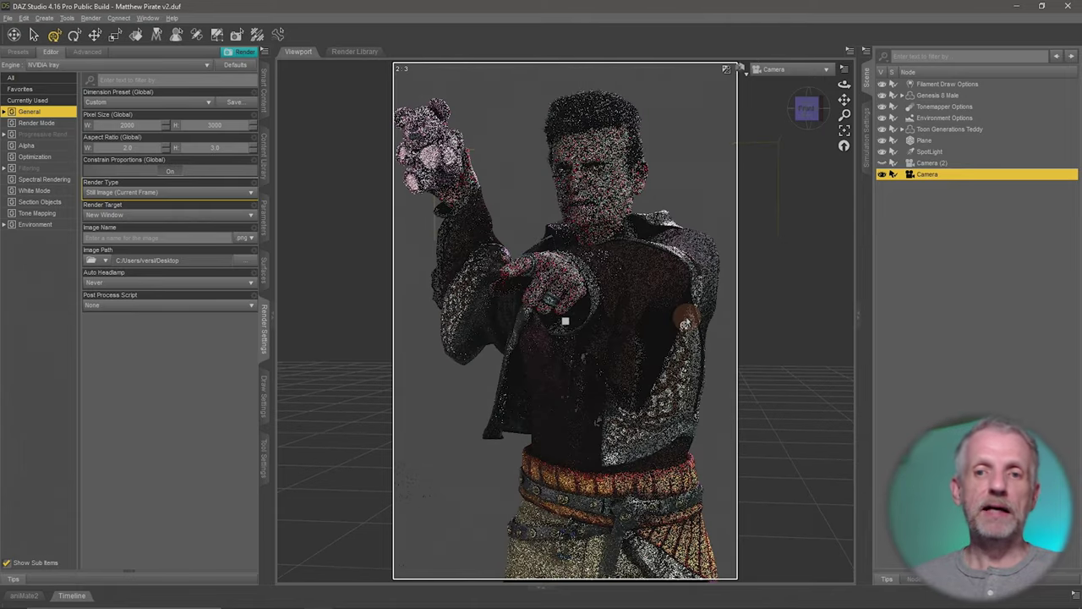
# Adjust the camera's angle on the pirate and switch the viewport draw style to Filament (PBR).
pyautogui.moveTo(668, 321)
pyautogui.mouseDown()
pyautogui.moveTo(685, 324)
pyautogui.moveTo(689, 312)
pyautogui.mouseUp()
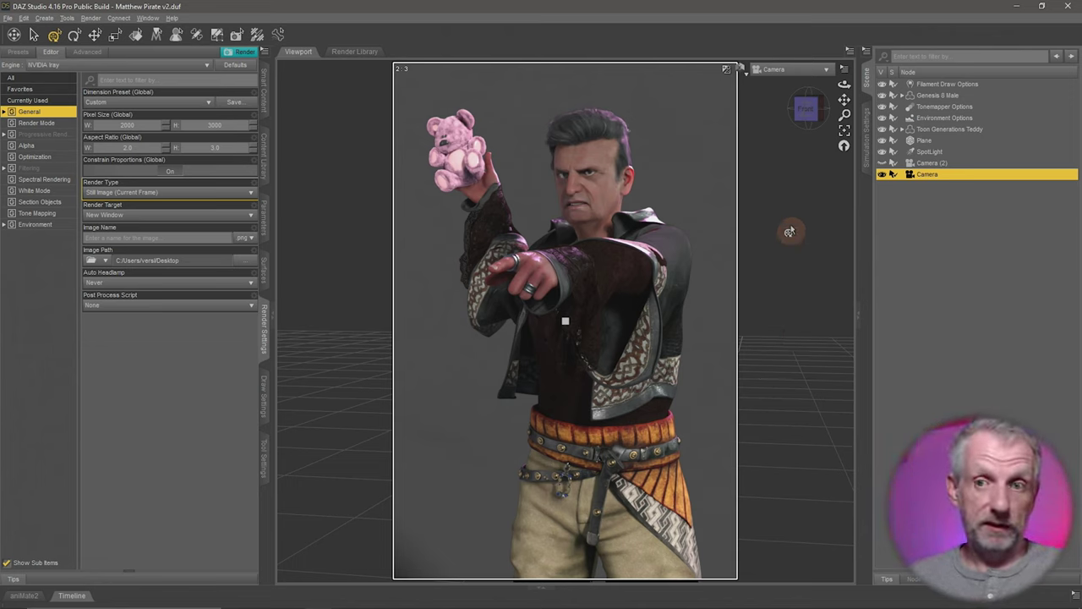
pyautogui.click(744, 73)
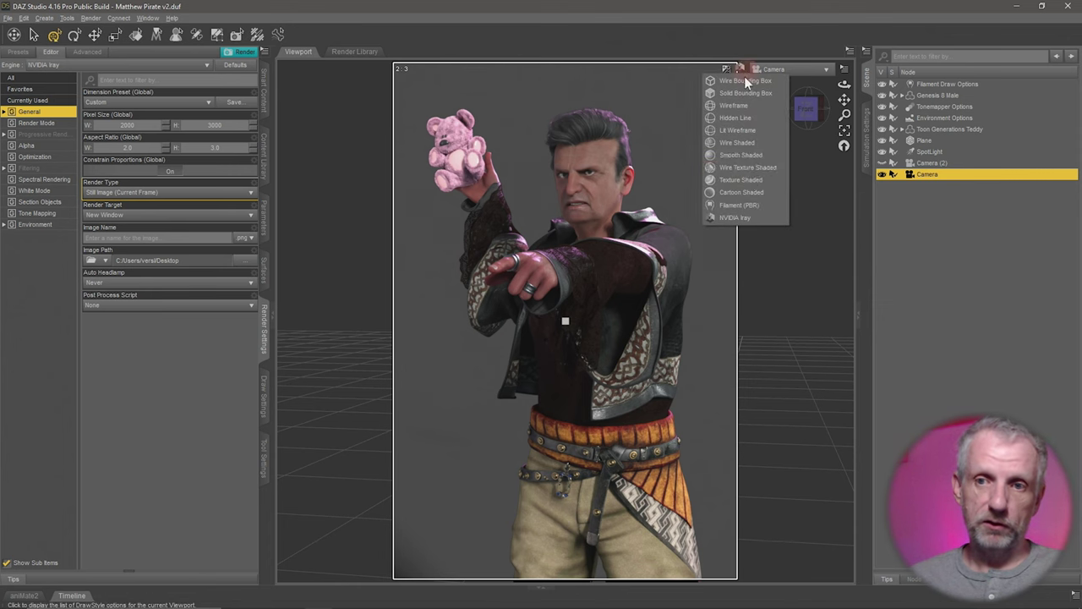
pyautogui.click(749, 203)
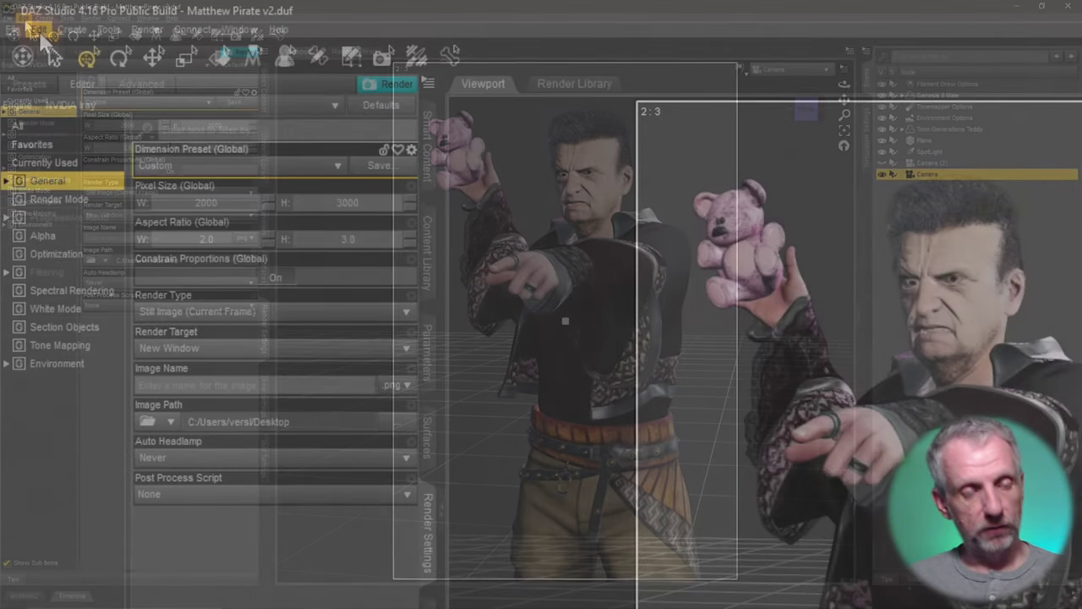
# Duplicate the current Camera node, then check the copy and the source camera in the scene.
pyautogui.click(24, 18)
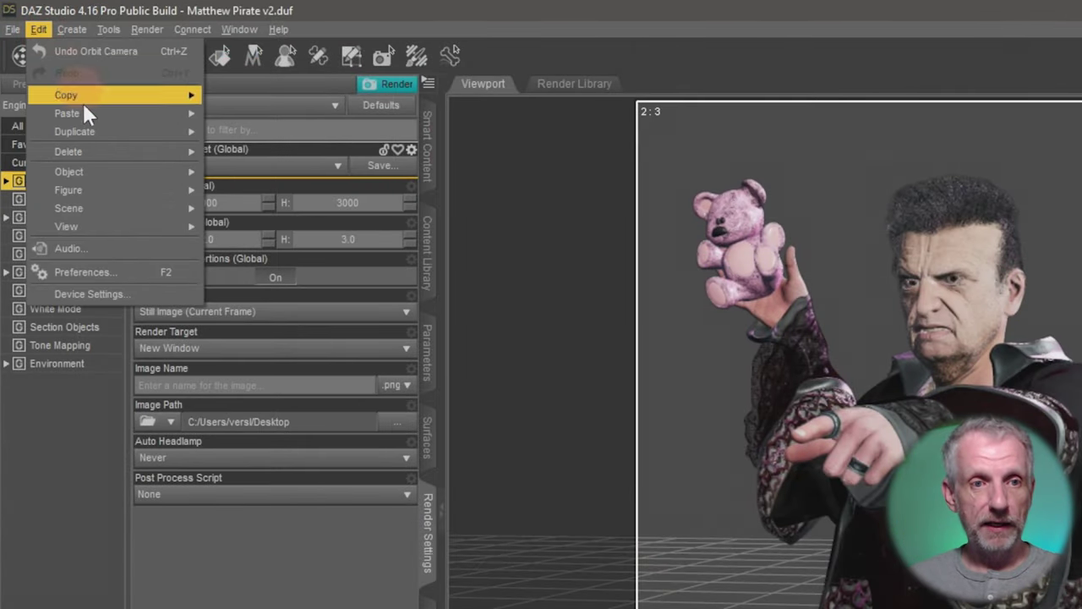
pyautogui.moveTo(106, 132)
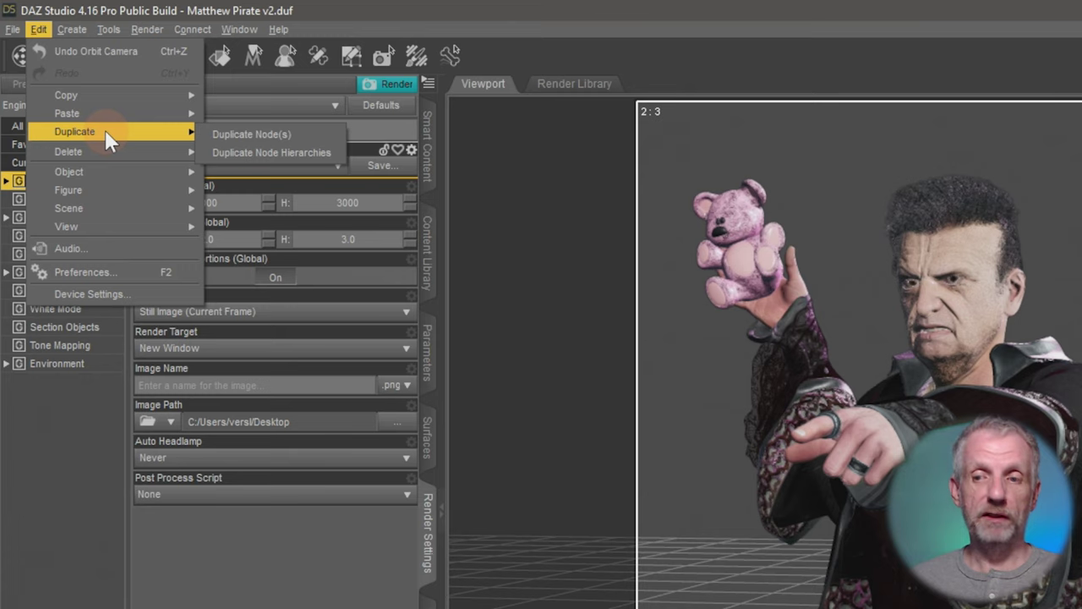
pyautogui.click(318, 134)
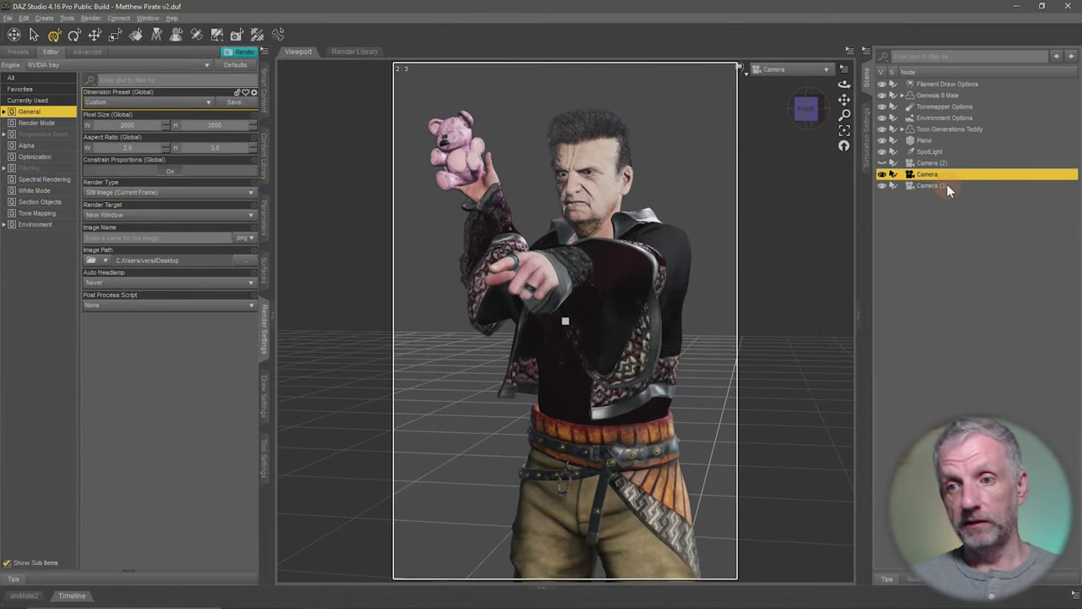
pyautogui.click(943, 185)
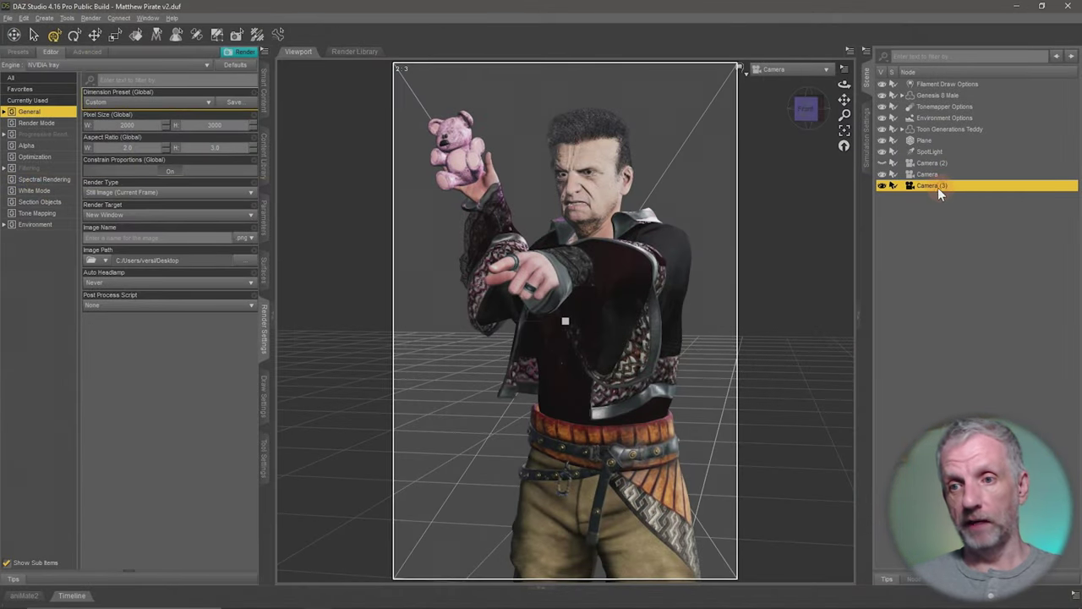
pyautogui.click(965, 175)
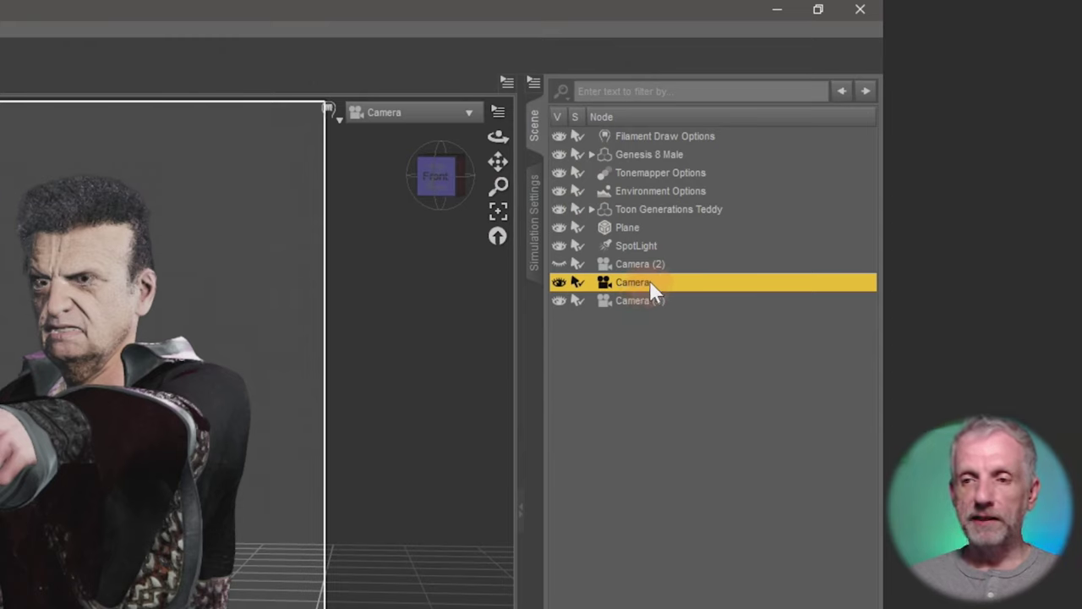
# Rename the hidden Camera (2) node as Camera Original.
pyautogui.click(644, 263)
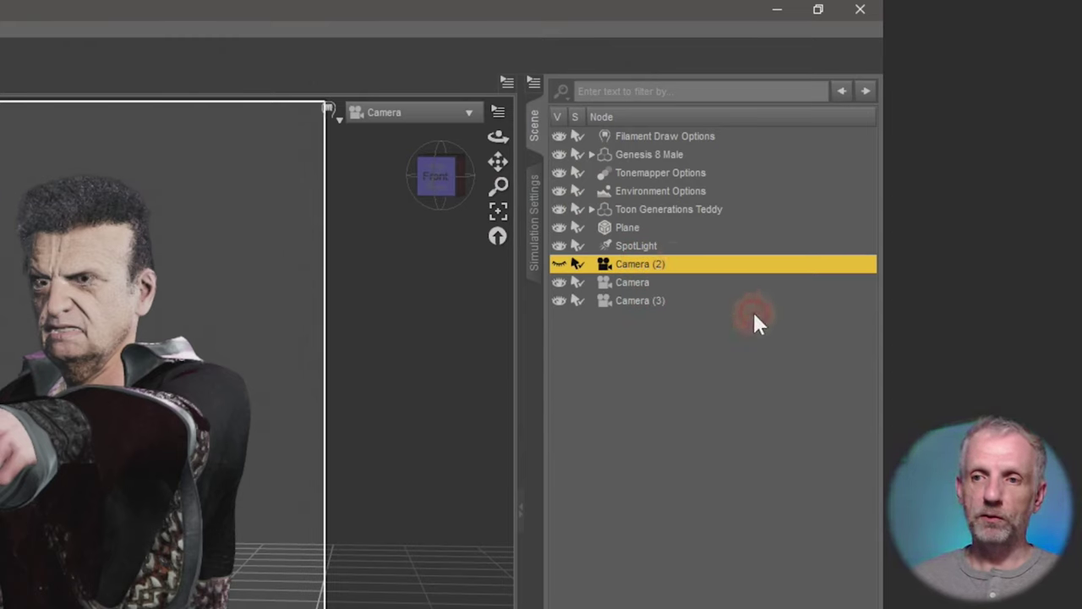
pyautogui.press('F2')
pyautogui.press('End')
pyautogui.press('BackSpace')
pyautogui.press('BackSpace')
pyautogui.press('BackSpace')
pyautogui.press('BackSpace')
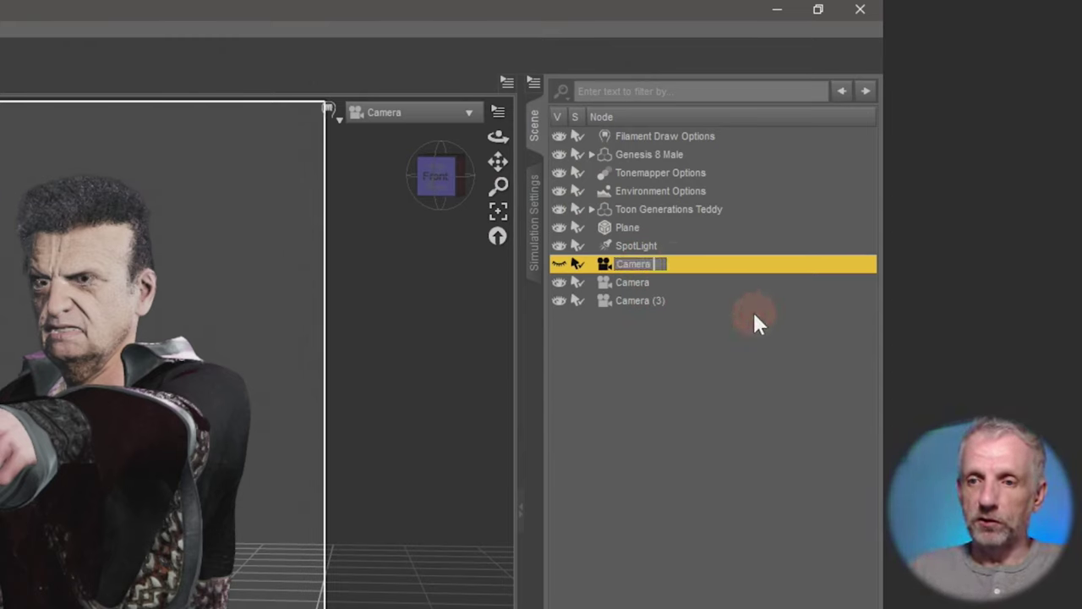
pyautogui.write('Origina')
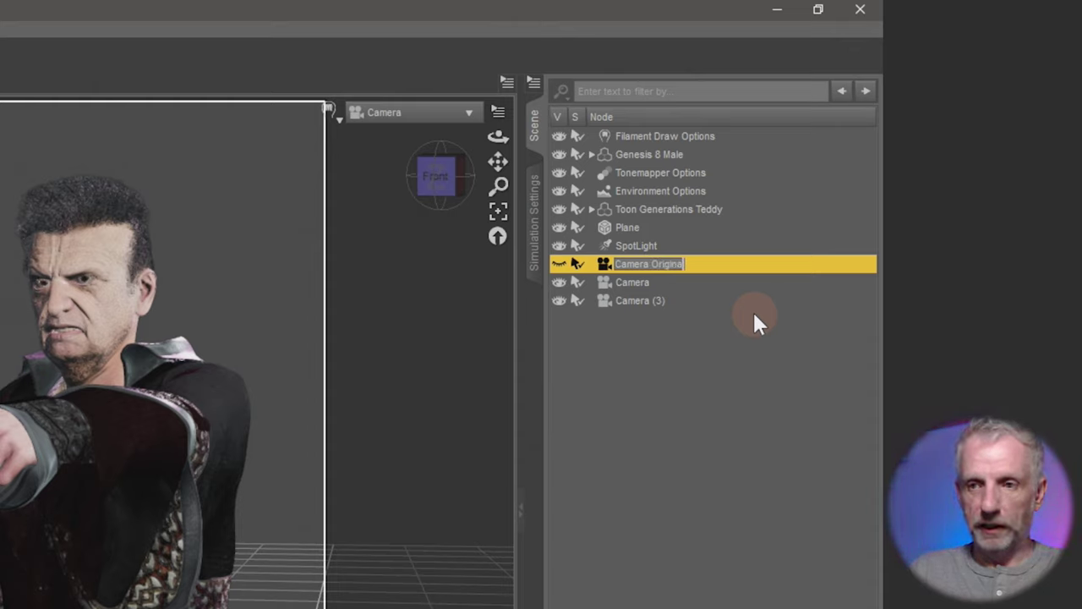
pyautogui.write('l')
pyautogui.press('Return')
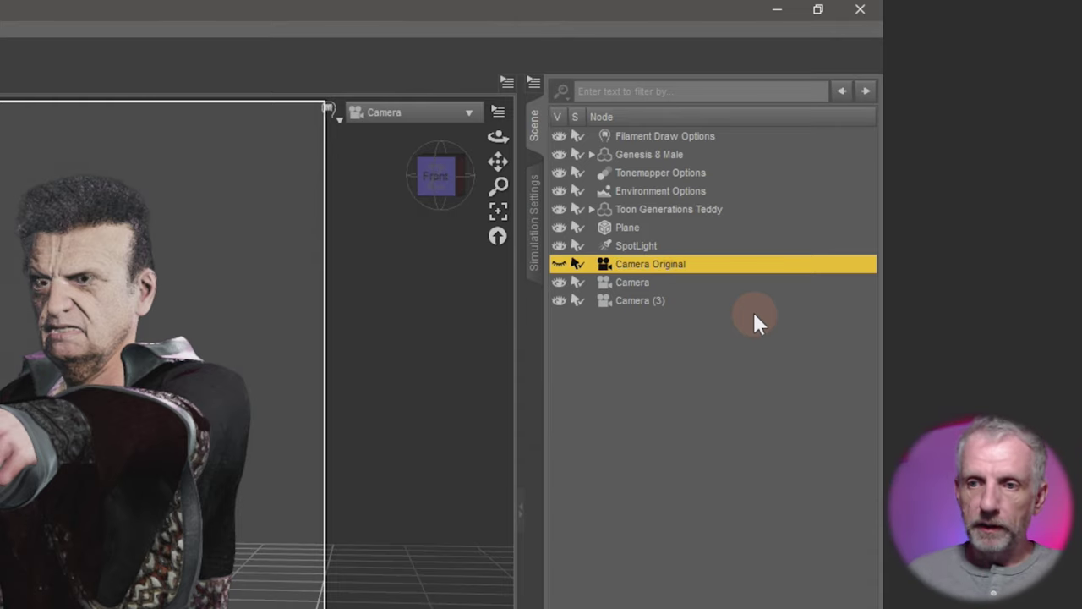
# Rename the unnumbered Camera node as Camera Portrait.
pyautogui.click(641, 282)
pyautogui.press('F2')
pyautogui.write('Portrait')
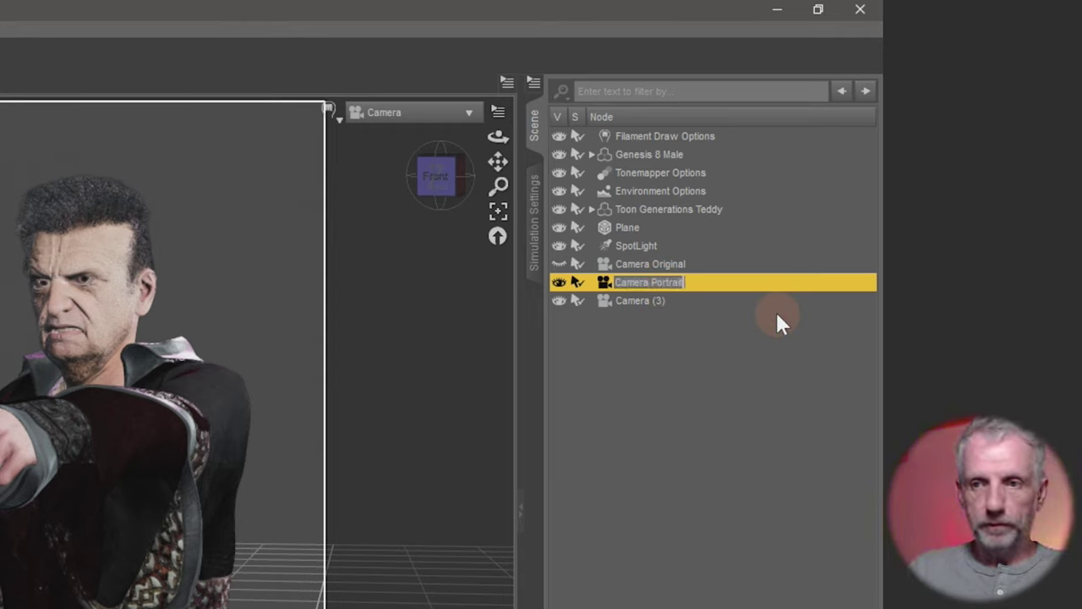
pyautogui.press('Return')
# Rename the duplicated Camera (3) node as Camera Closeup.
pyautogui.click(647, 301)
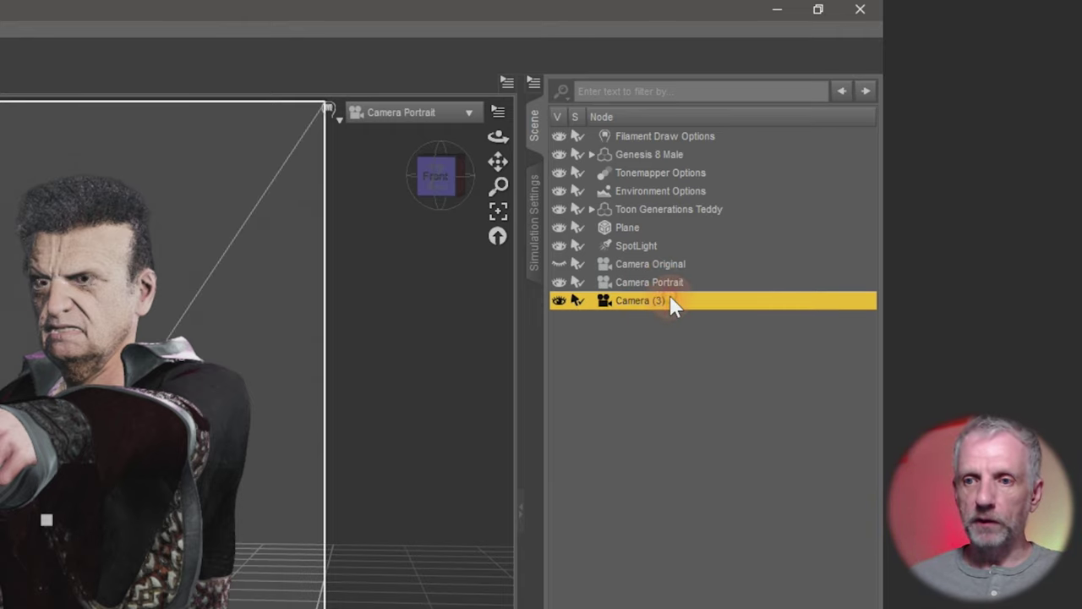
pyautogui.press('F2')
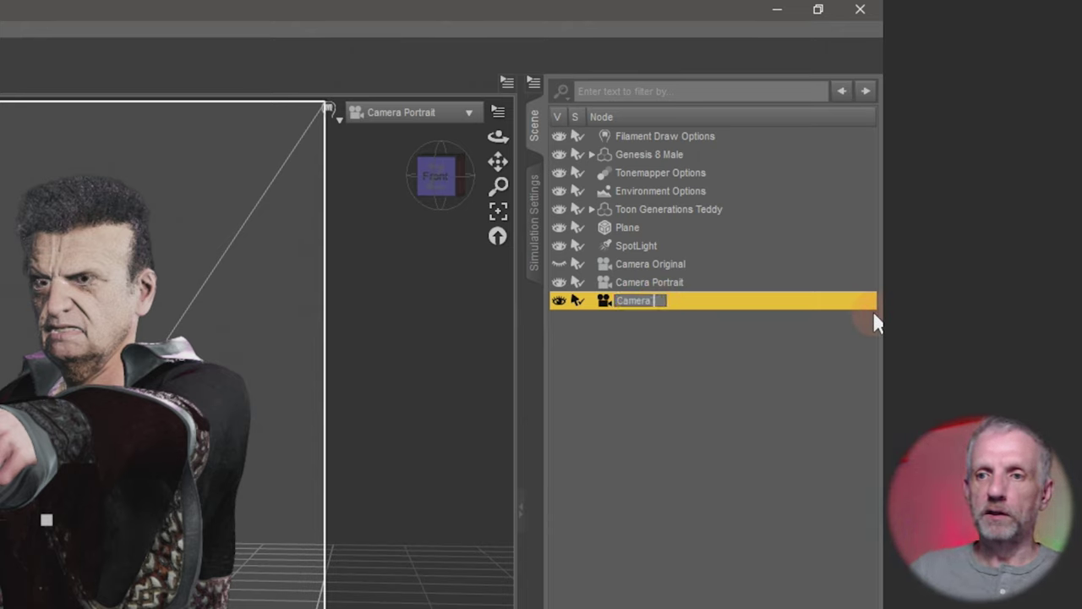
pyautogui.write('Closeup')
pyautogui.press('Return')
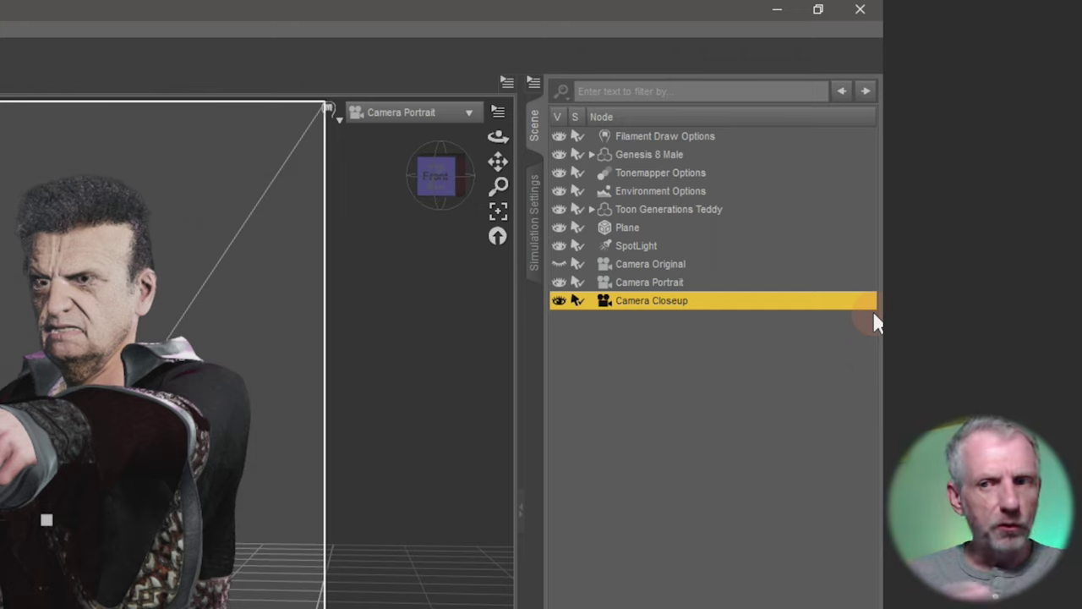
# Select Camera Closeup and set the viewport to look through it.
pyautogui.click(466, 118)
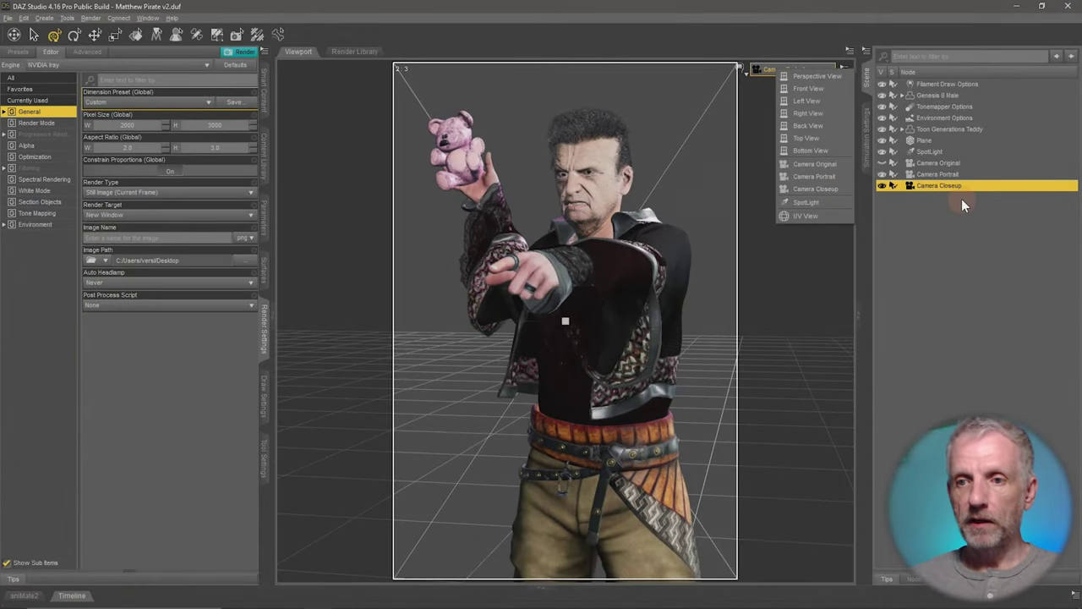
pyautogui.click(648, 301)
pyautogui.click(938, 185)
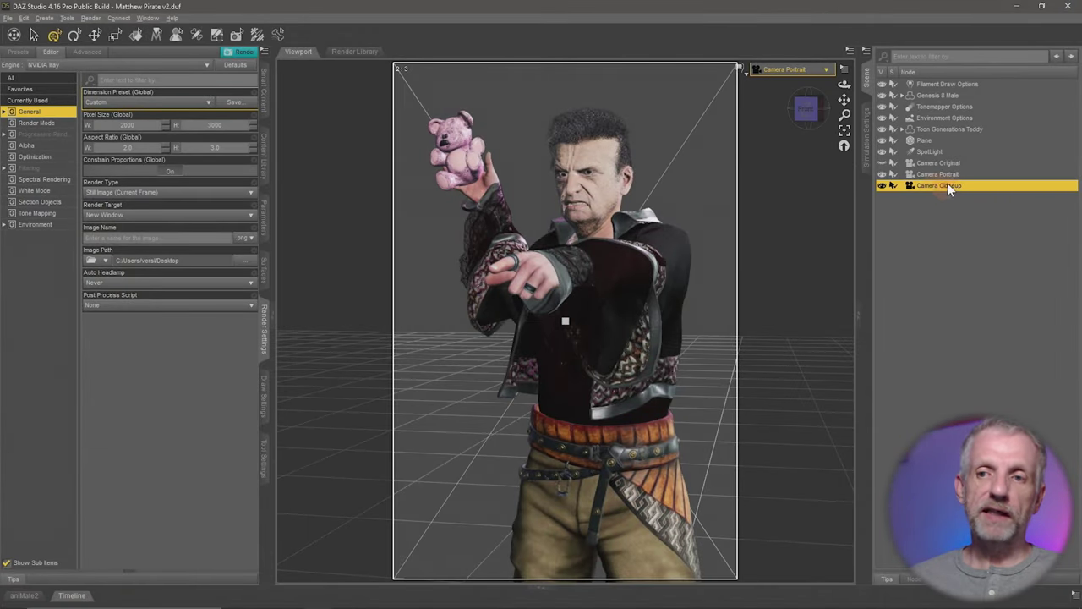
pyautogui.click(817, 70)
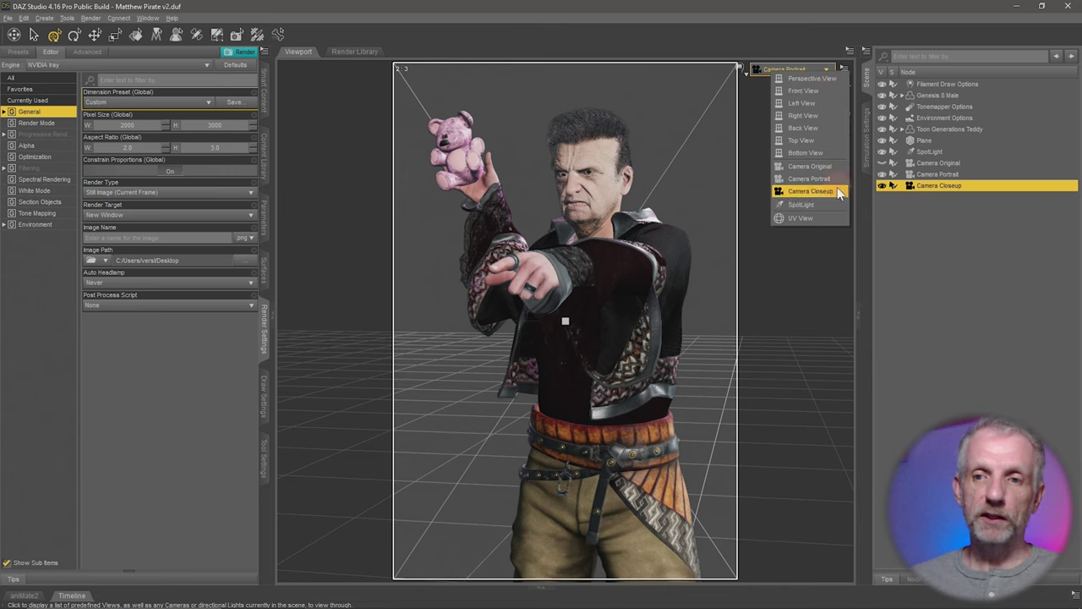
pyautogui.click(810, 192)
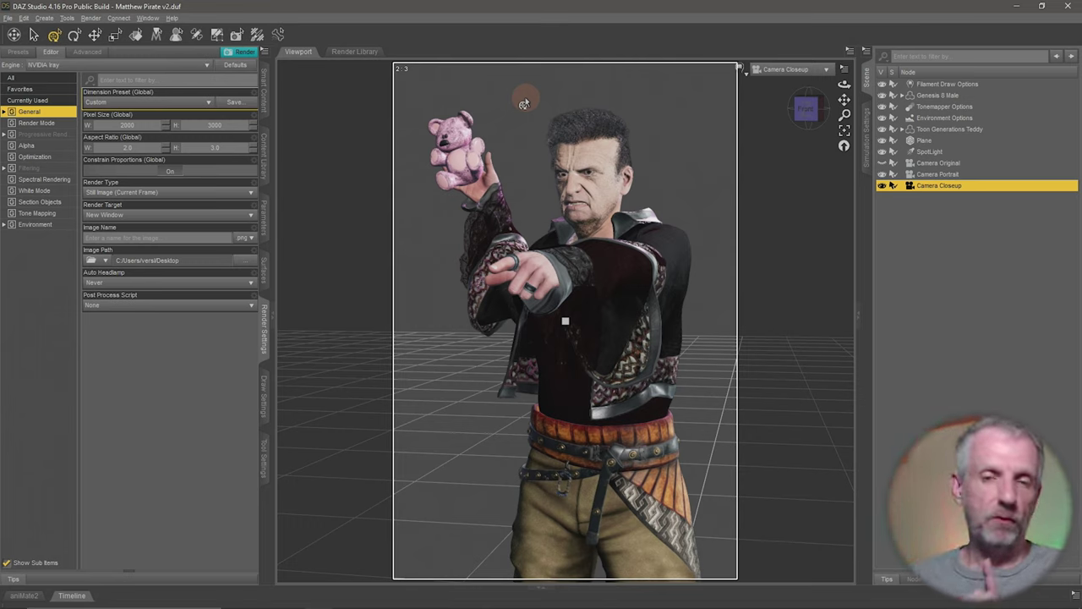
# Turn on Use Local Dimensions for Camera Closeup, keeping Constrain Proportions on.
pyautogui.click(265, 220)
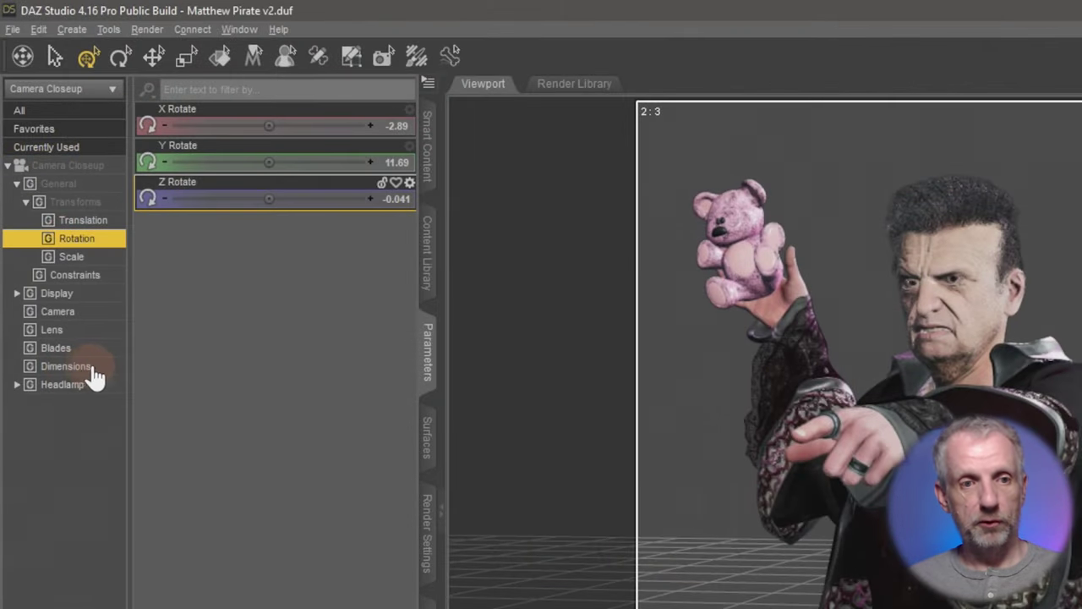
pyautogui.click(57, 228)
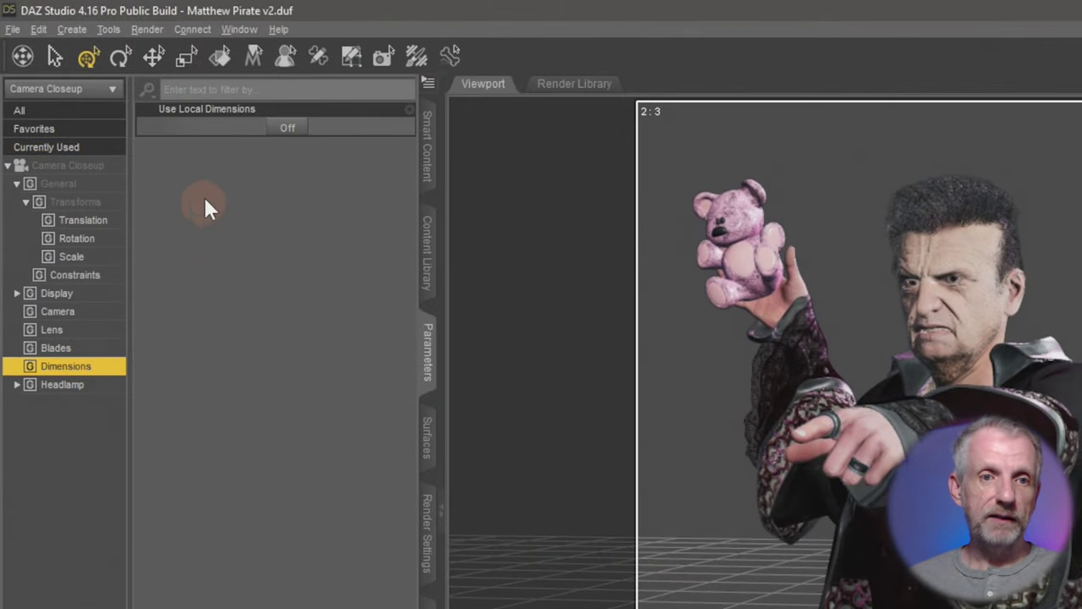
pyautogui.click(287, 128)
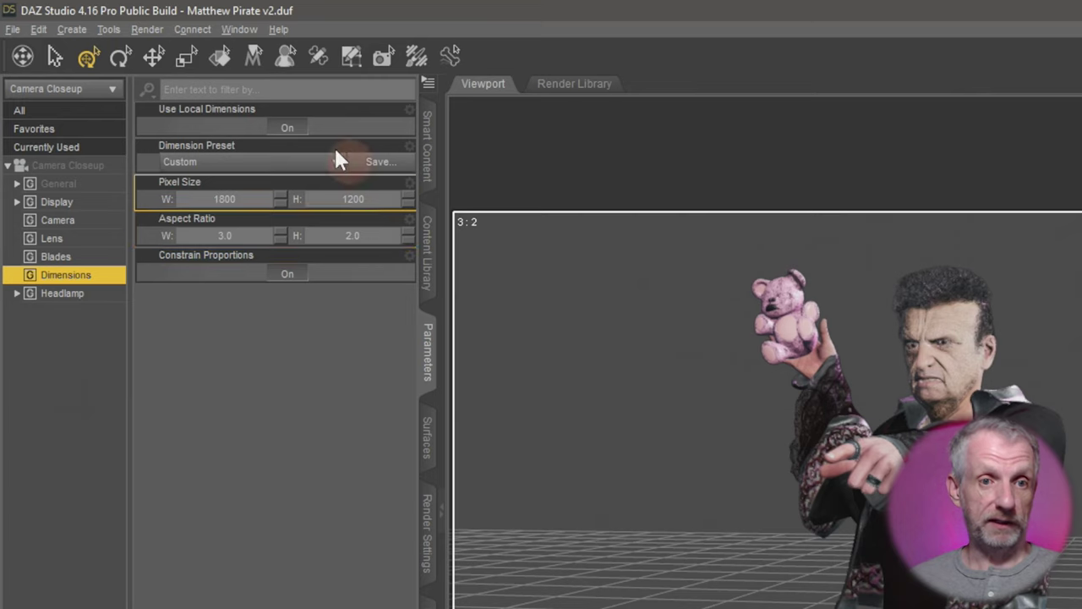
pyautogui.click(283, 272)
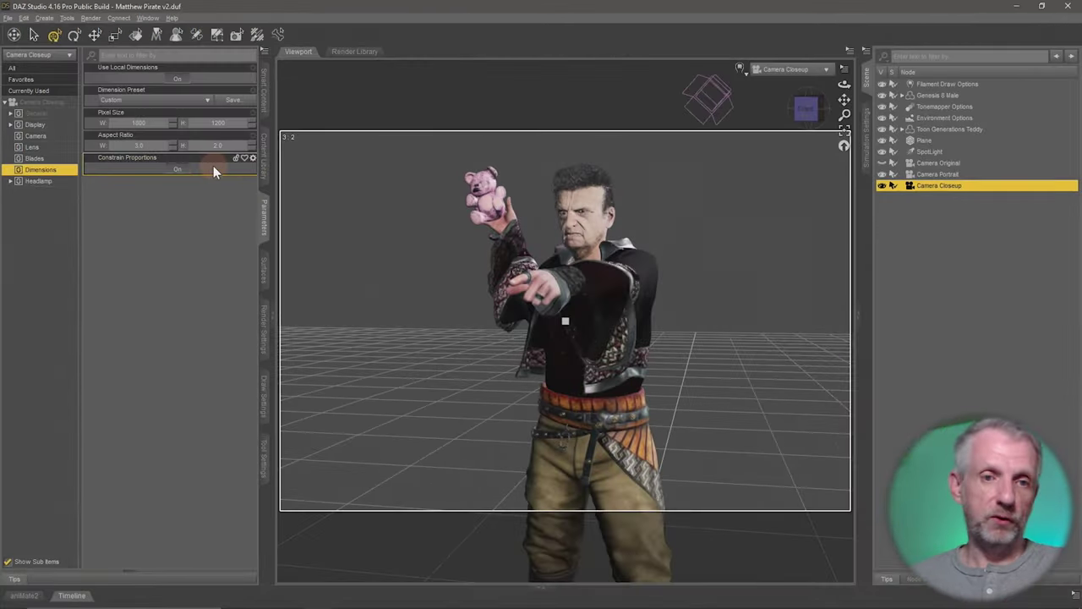
# Compare the frame proportions of Camera Portrait and Camera Closeup by alternating the viewport between them, ending on Camera Closeup.
pyautogui.click(812, 70)
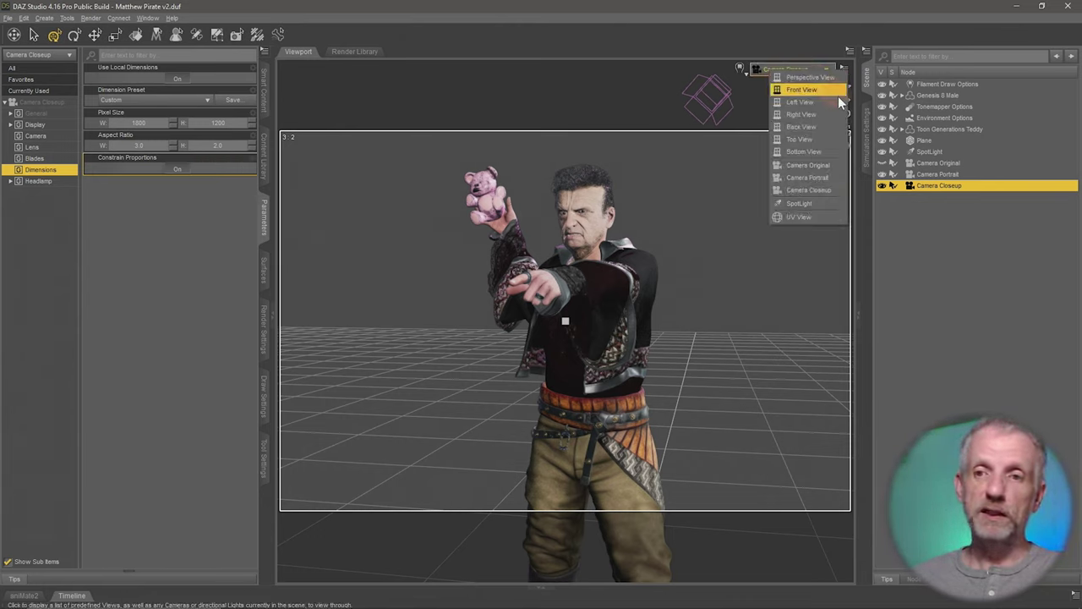
pyautogui.click(841, 179)
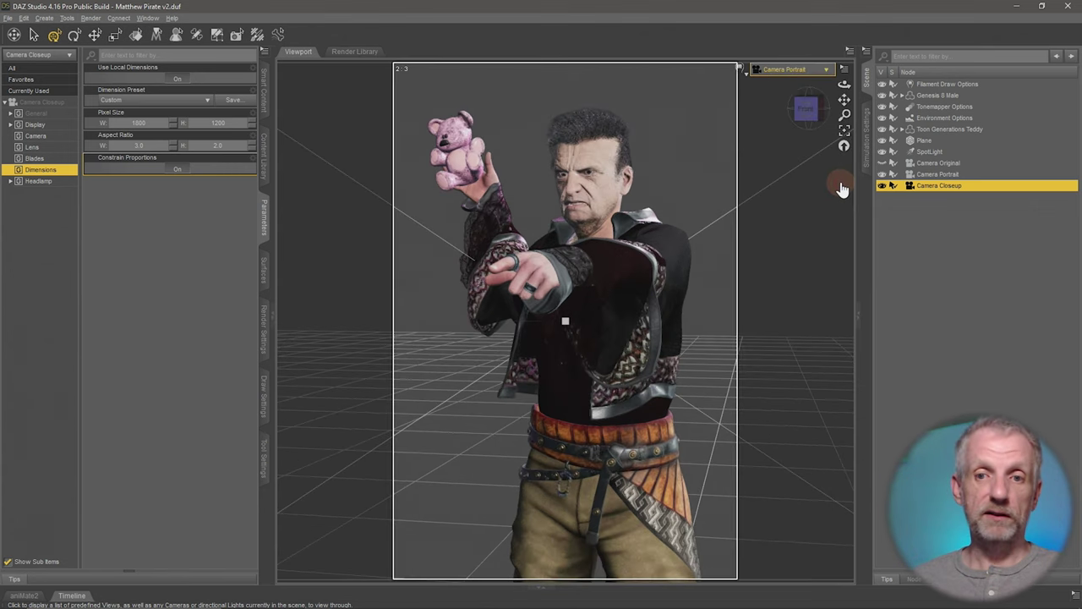
pyautogui.click(817, 71)
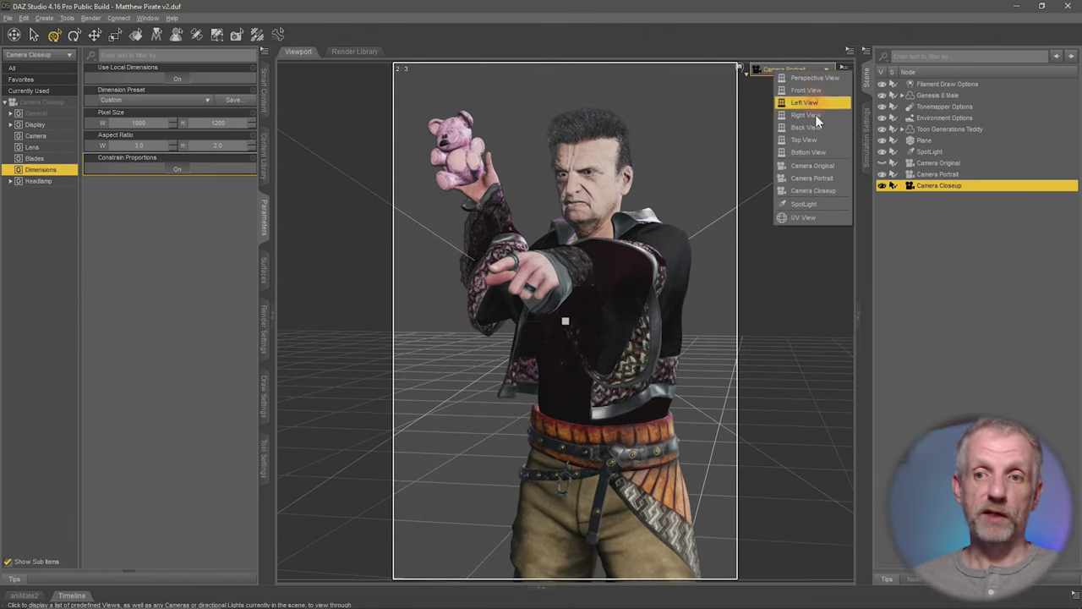
pyautogui.click(821, 189)
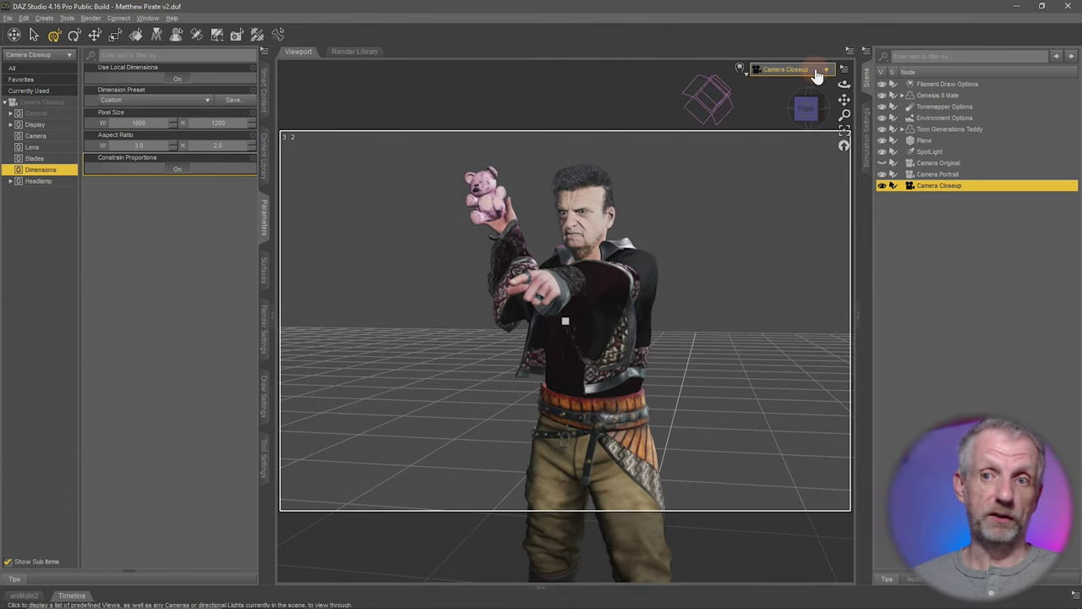
pyautogui.click(817, 71)
pyautogui.click(827, 181)
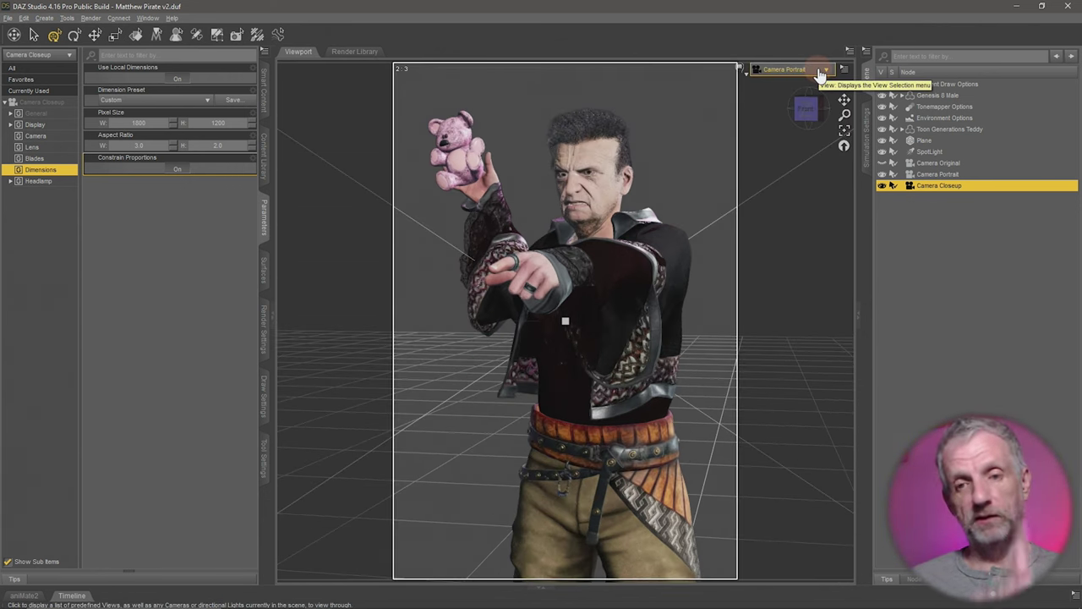
pyautogui.click(821, 73)
pyautogui.click(825, 185)
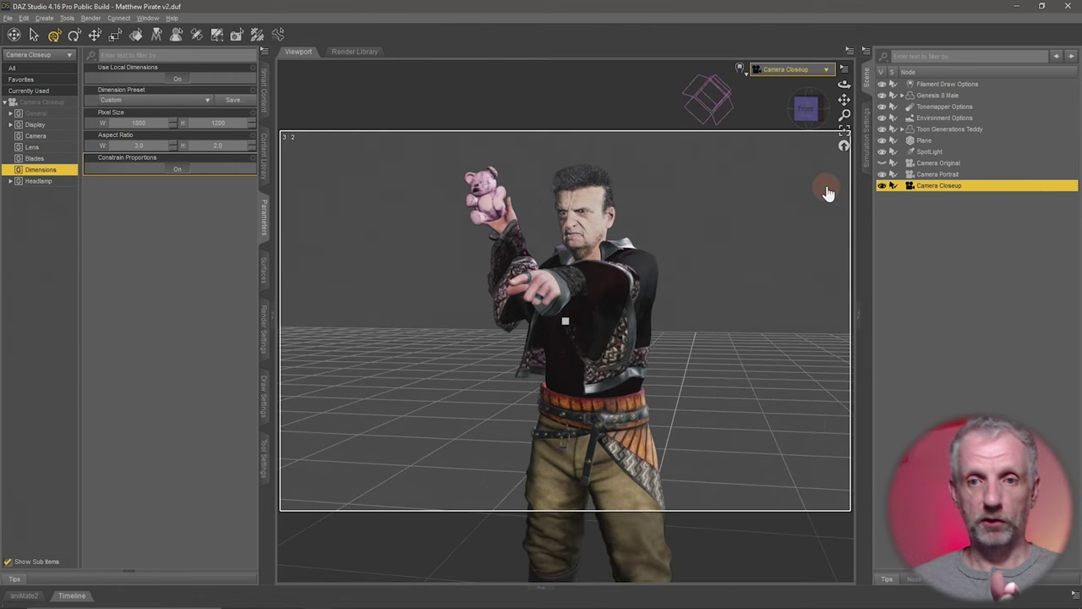
# Give Camera Closeup the Square (1:1) dimension preset with a pixel width of 1800.
pyautogui.click(180, 100)
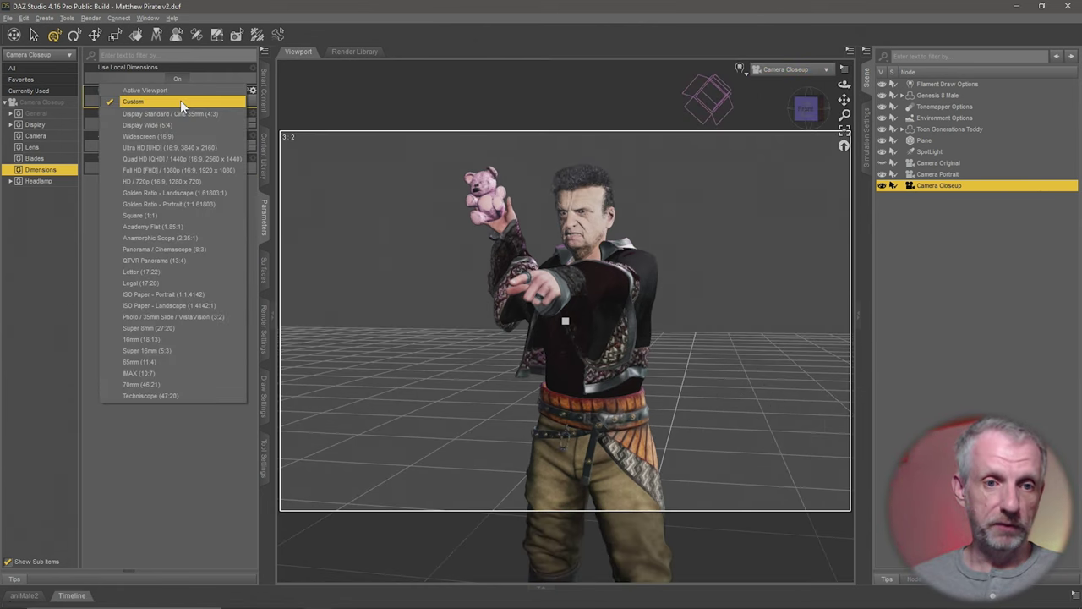
pyautogui.click(183, 213)
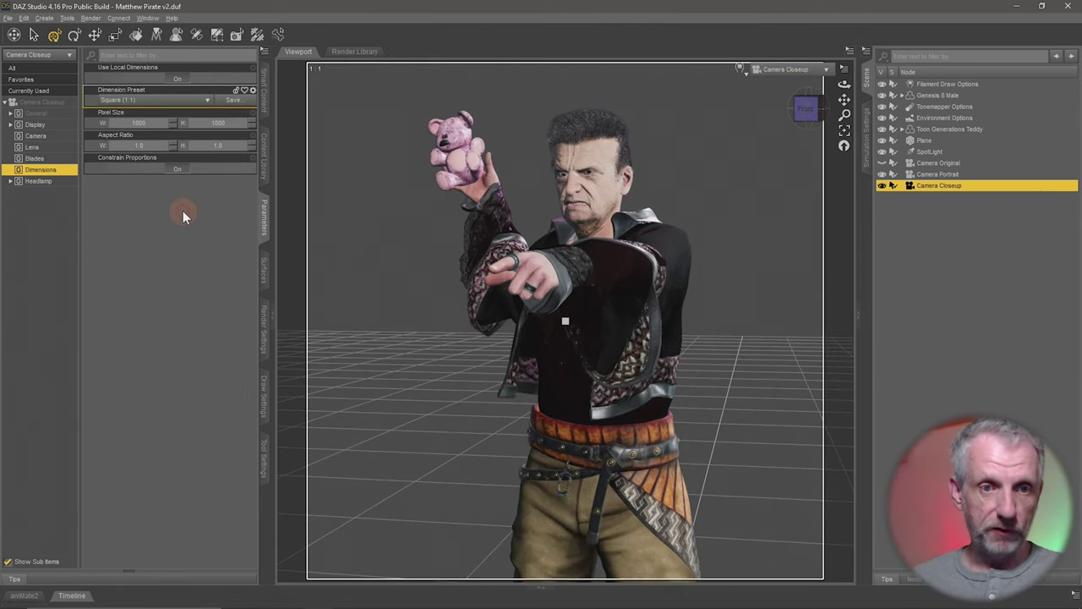
pyautogui.doubleClick(138, 123)
pyautogui.write('1800')
pyautogui.press('Return')
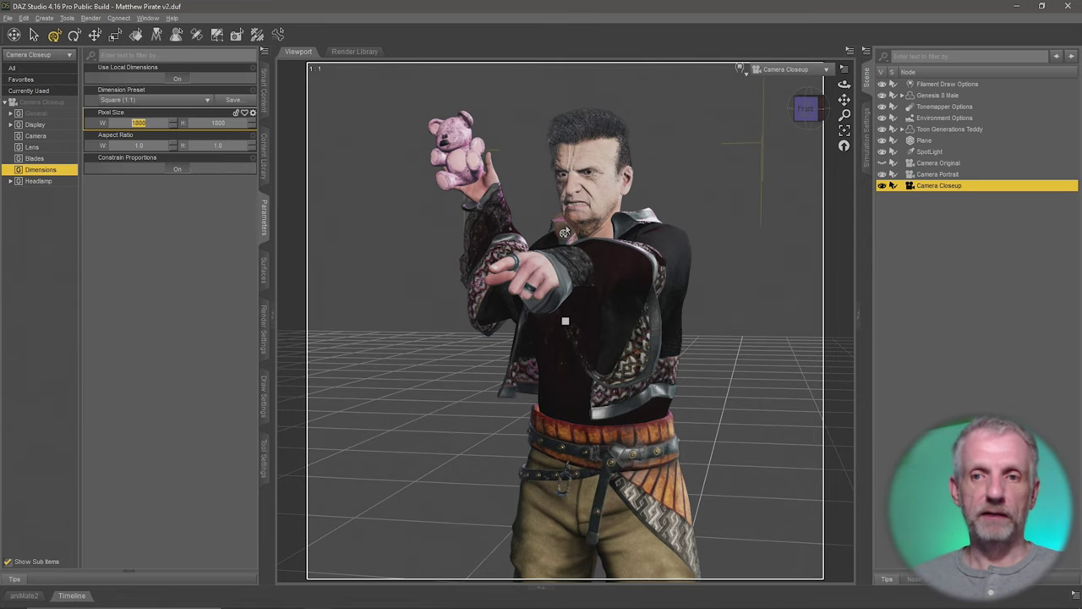
# Dolly and orbit Camera Closeup so the pirate's head and the raised teddy bear fill the square frame.
pyautogui.scroll(6, 566, 237)
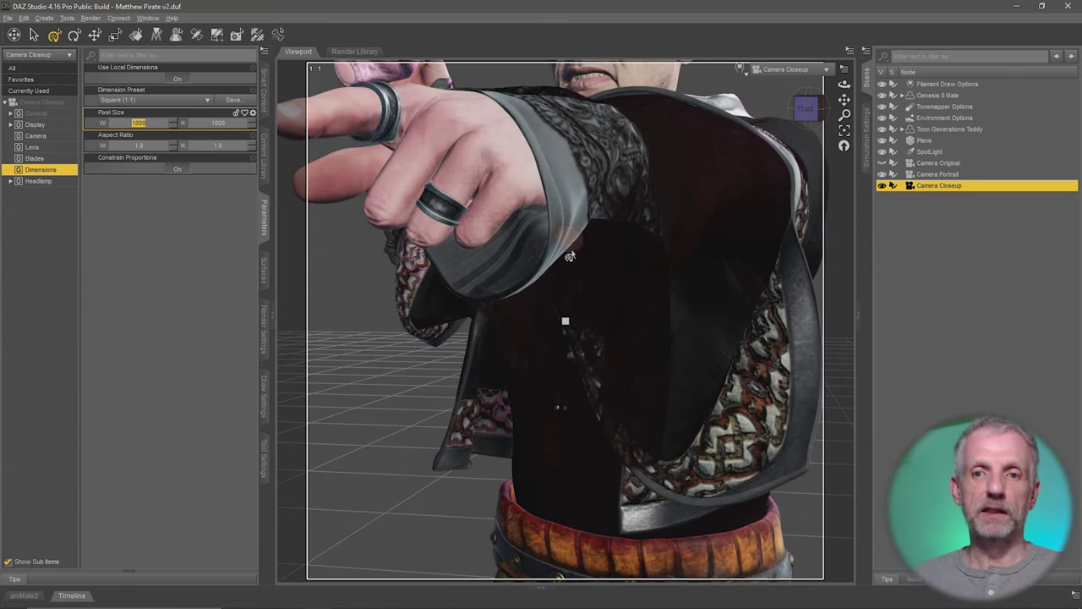
pyautogui.scroll(-6, 570, 256)
pyautogui.scroll(3, 570, 279)
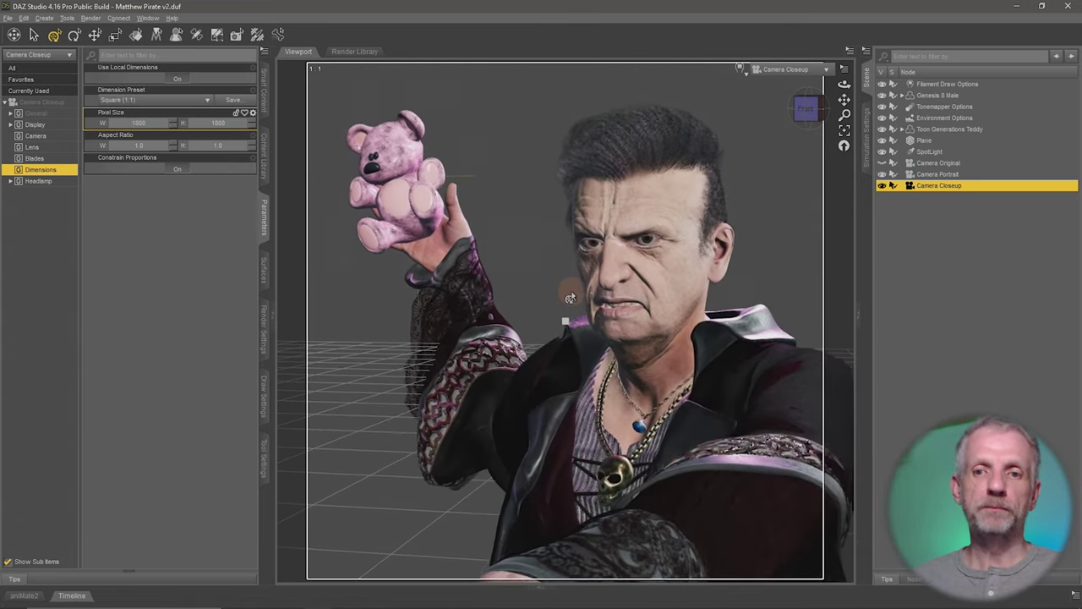
pyautogui.scroll(5, 570, 296)
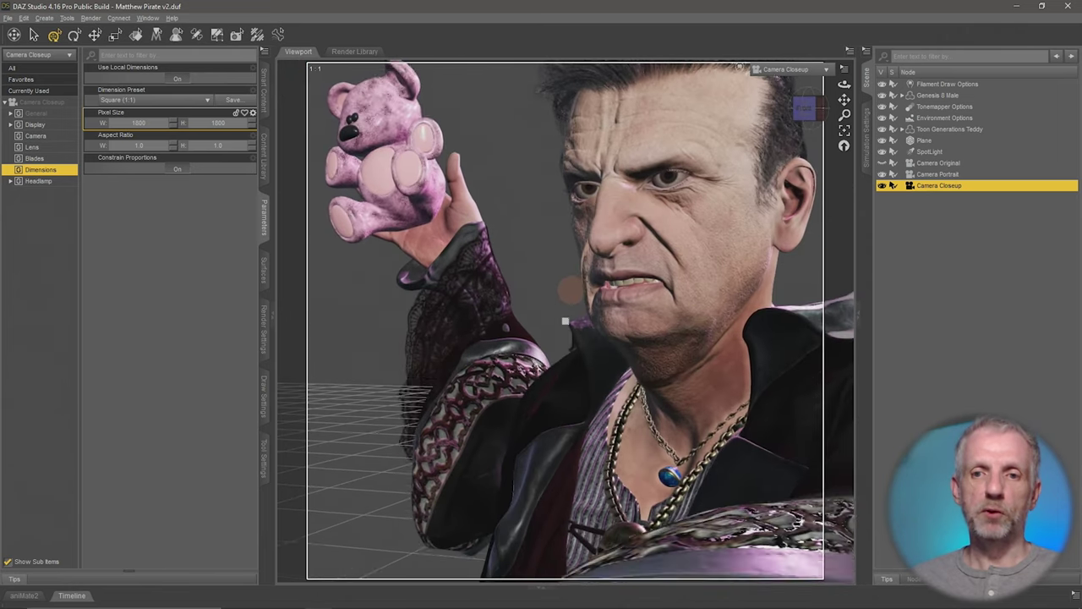
pyautogui.keyDown('alt'); pyautogui.moveTo(565, 321); pyautogui.dragTo(562, 304); pyautogui.keyUp('alt')
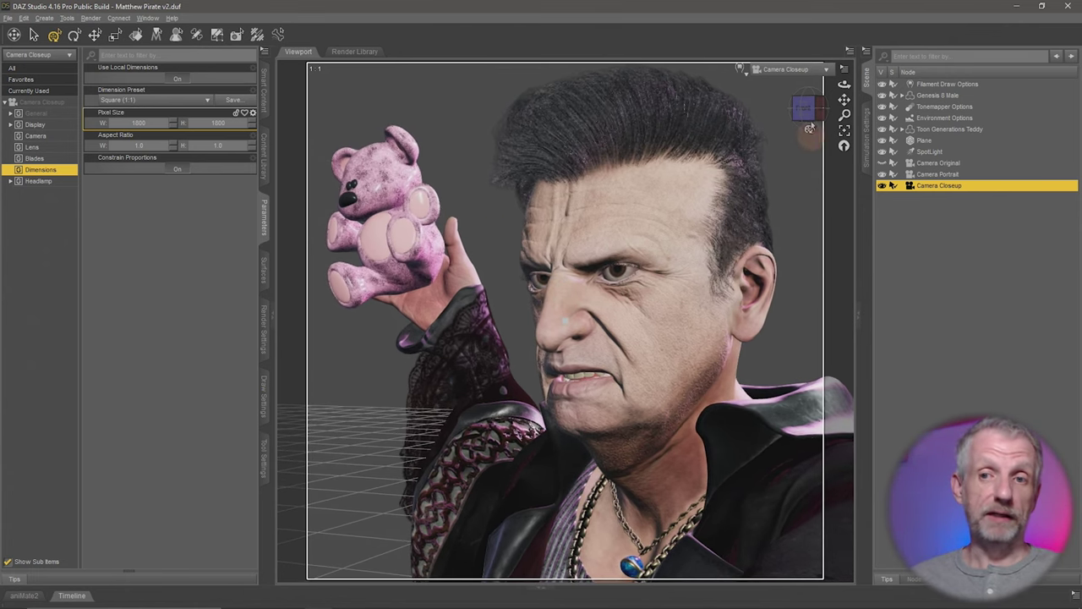
pyautogui.click(824, 73)
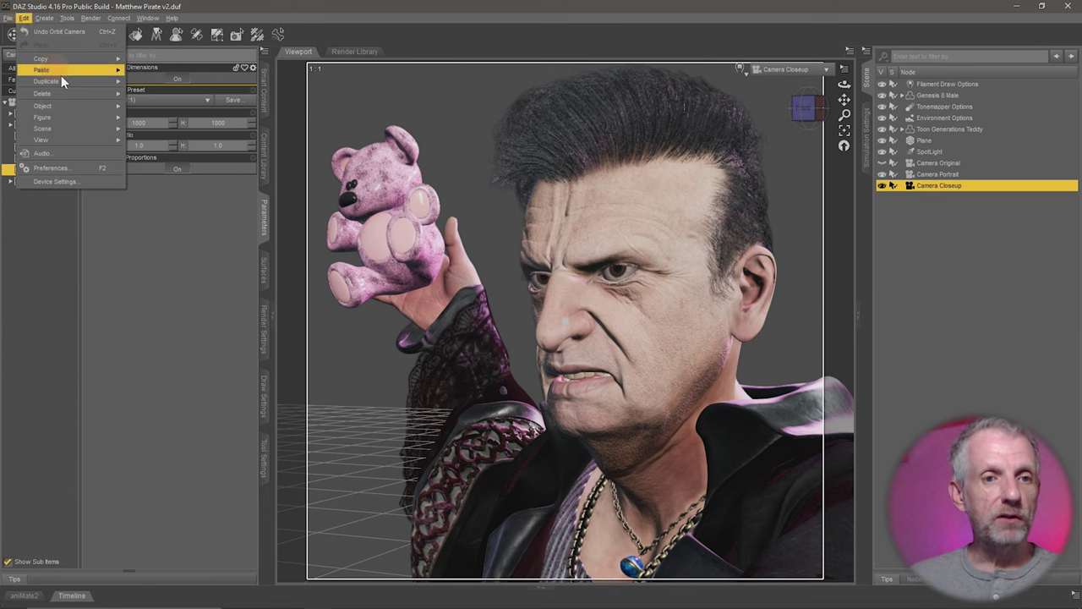
# Duplicate the Camera Closeup node and rename the copy Camera Closeup long.
pyautogui.moveTo(77, 79)
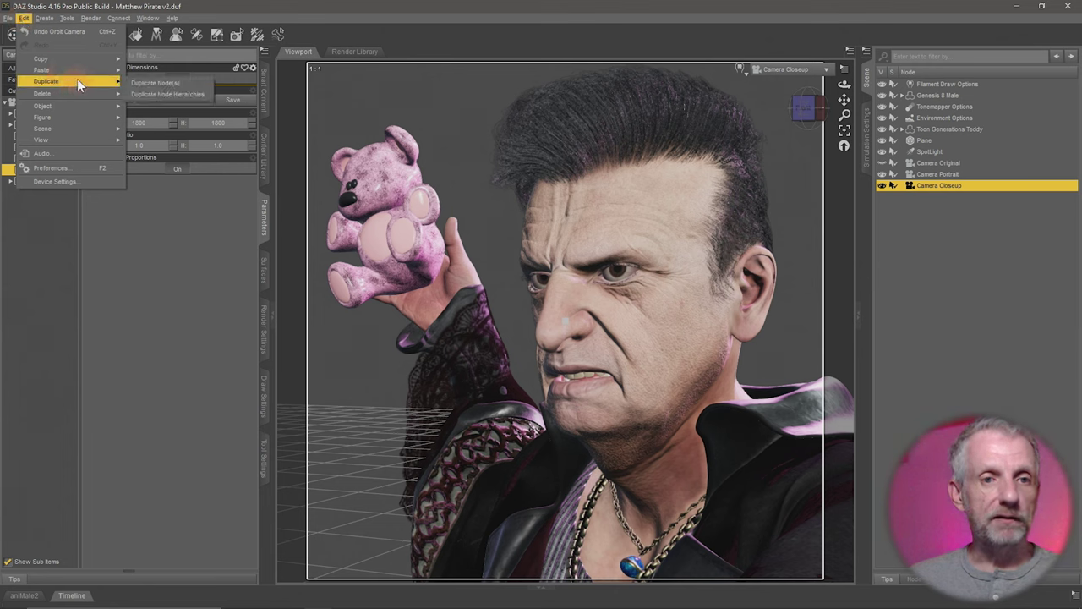
pyautogui.click(148, 84)
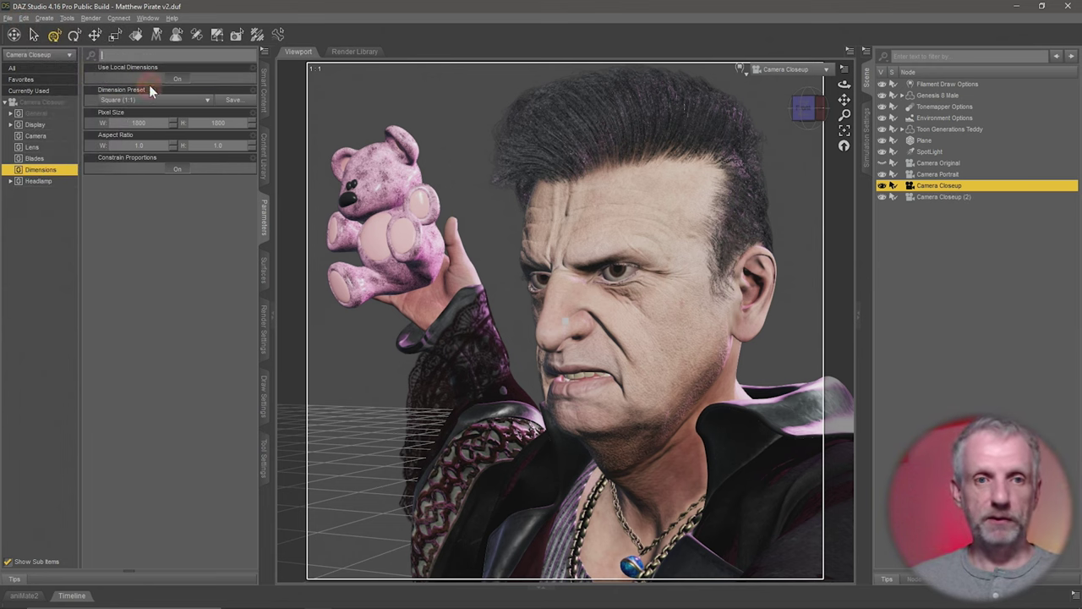
pyautogui.click(956, 193)
pyautogui.click(964, 194)
pyautogui.press('Return')
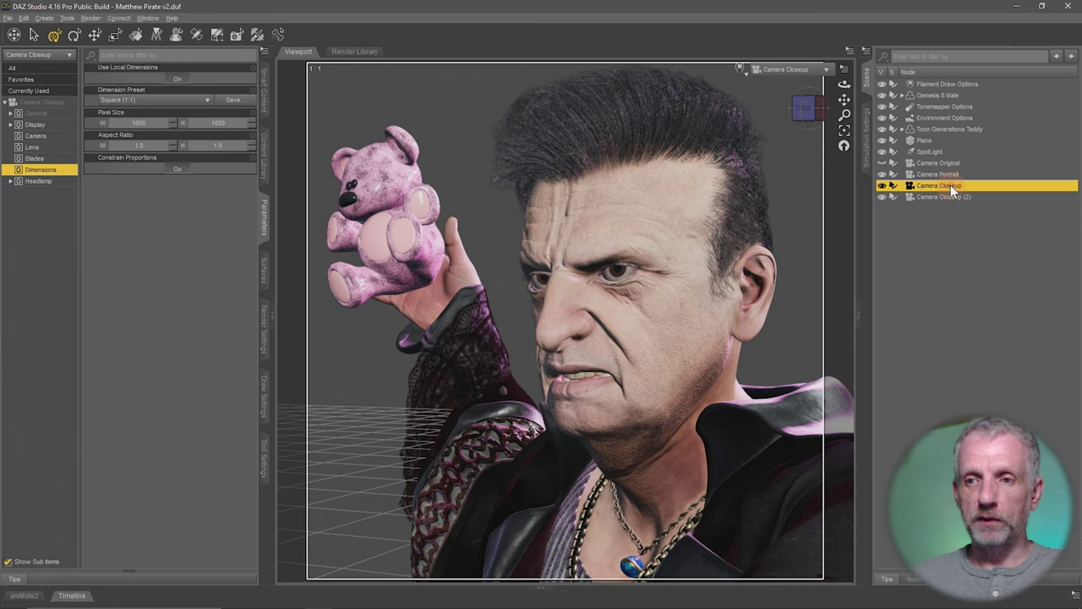
pyautogui.click(972, 197)
pyautogui.write('long')
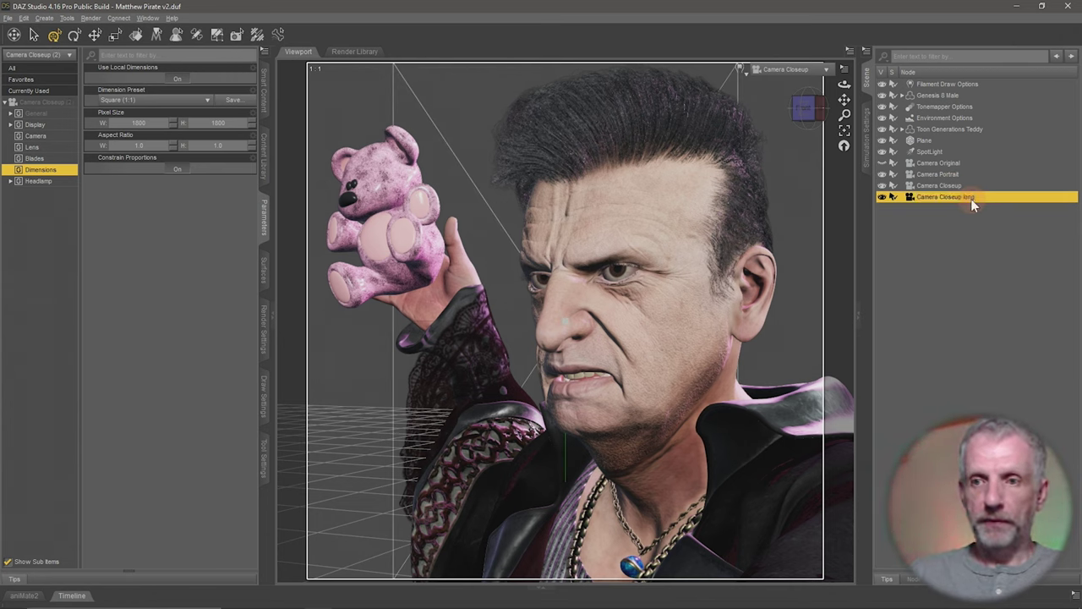
# Rename the original Camera Closeup node as Camera Closeup wide.
pyautogui.click(973, 186)
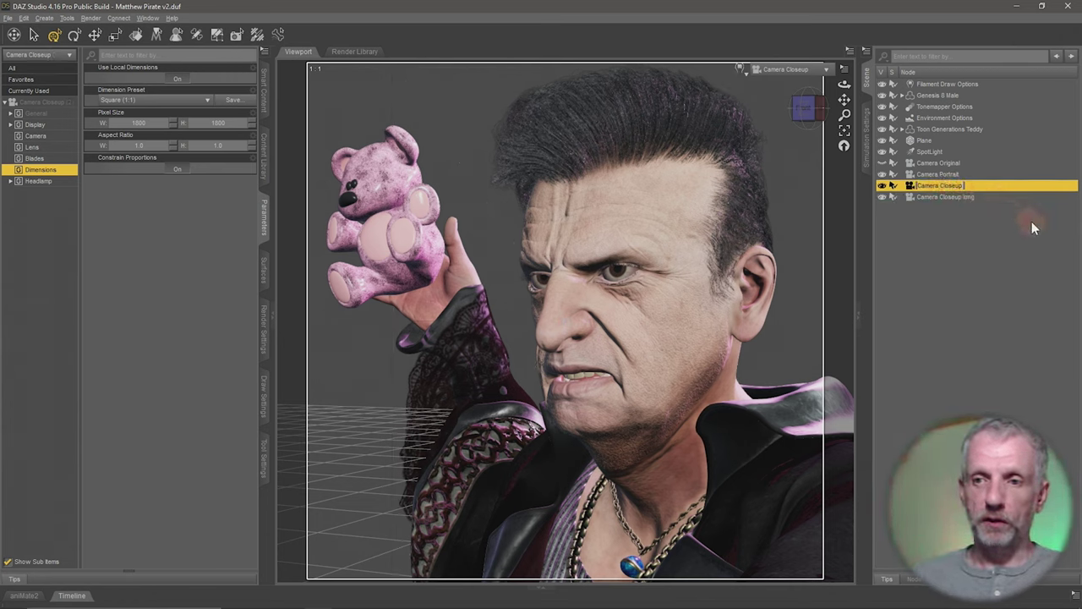
pyautogui.press('F2')
pyautogui.write('wide')
pyautogui.press('Return')
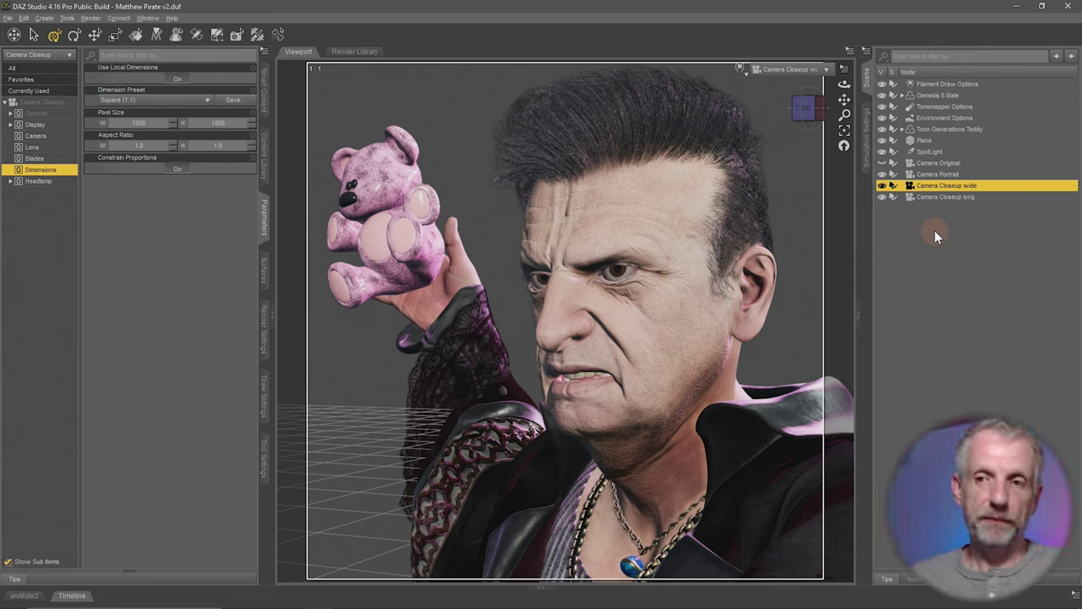
# Look through Camera Closeup wide in the viewport and show its Camera parameters.
pyautogui.click(825, 70)
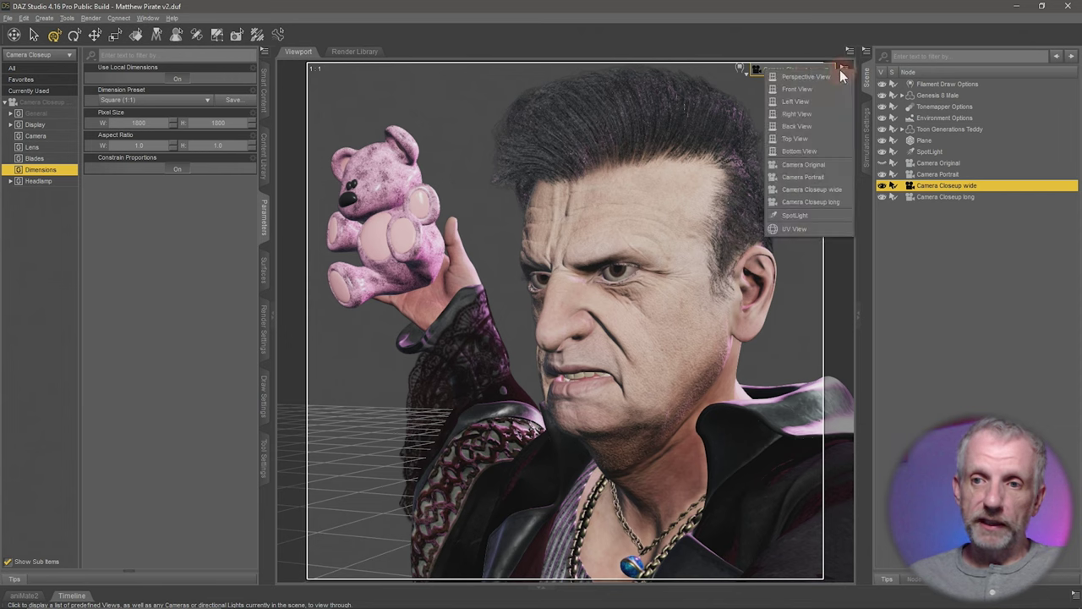
pyautogui.click(842, 197)
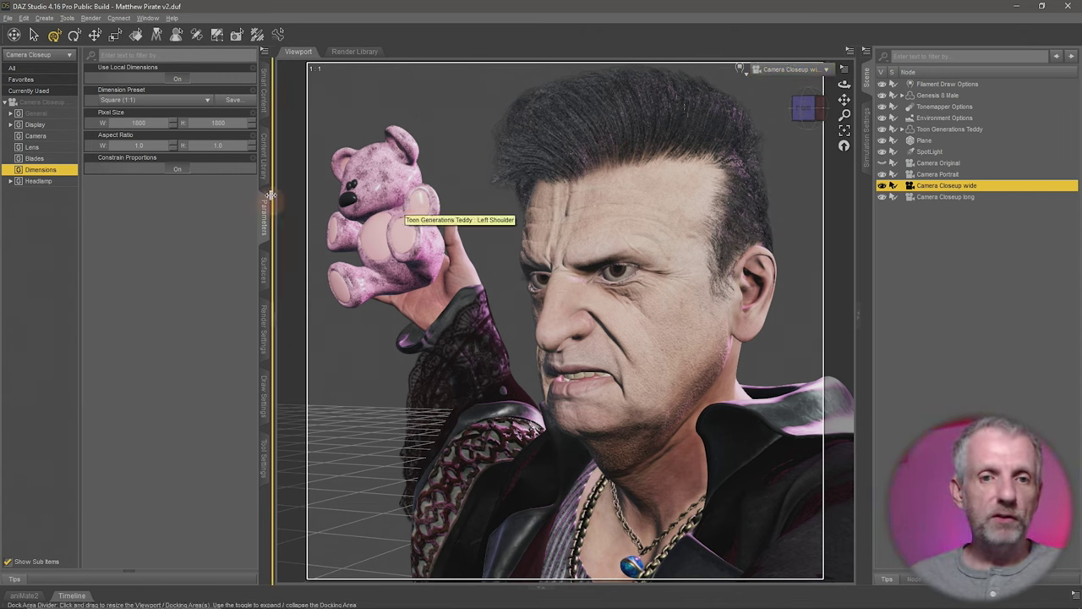
pyautogui.click(59, 136)
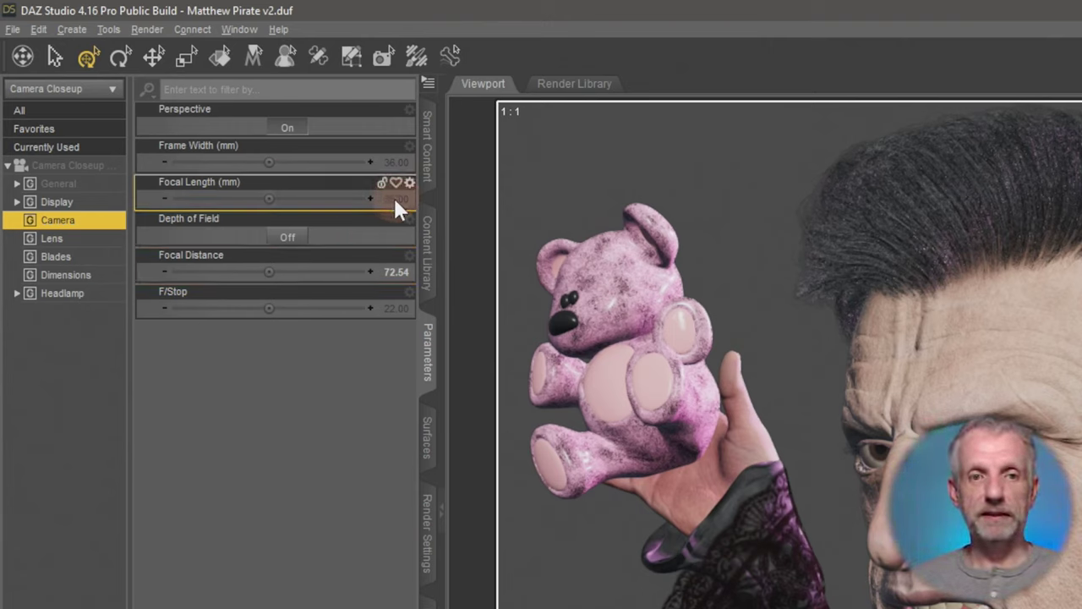
# Try extreme focal lengths such as 1.78 mm on Camera Closeup wide and return it to 65 mm.
pyautogui.moveTo(358, 205)
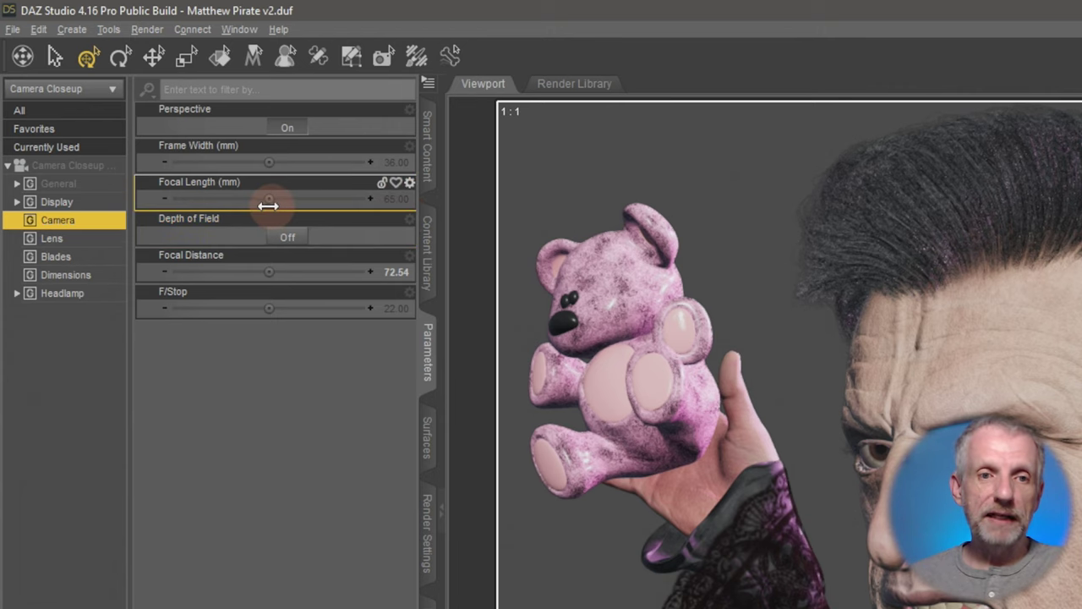
pyautogui.moveTo(271, 205)
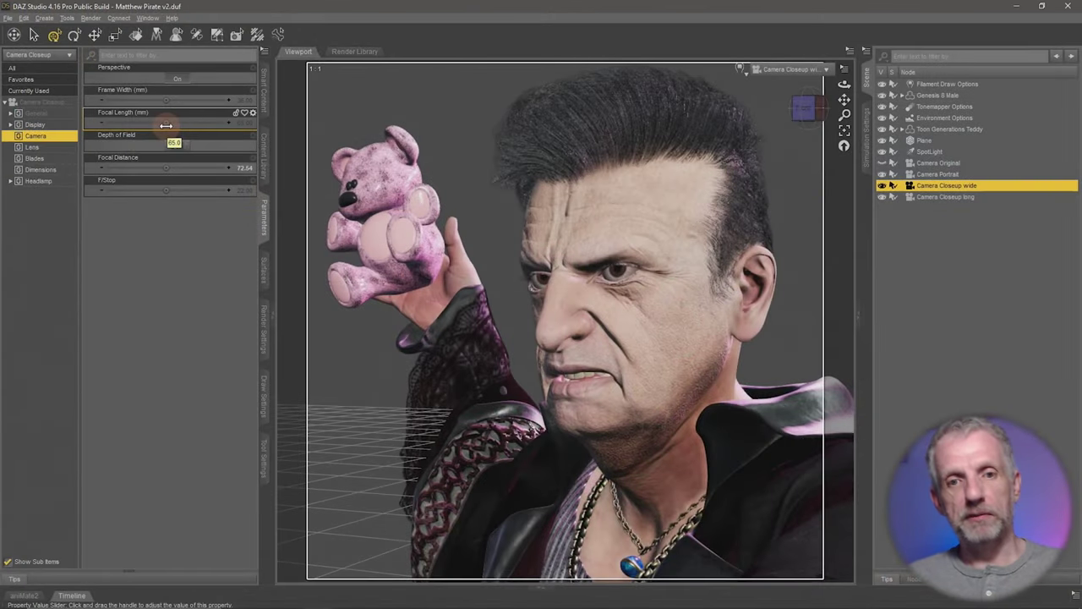
pyautogui.moveTo(166, 125)
pyautogui.mouseDown()
pyautogui.moveTo(229, 138)
pyautogui.moveTo(164, 123)
pyautogui.mouseUp()
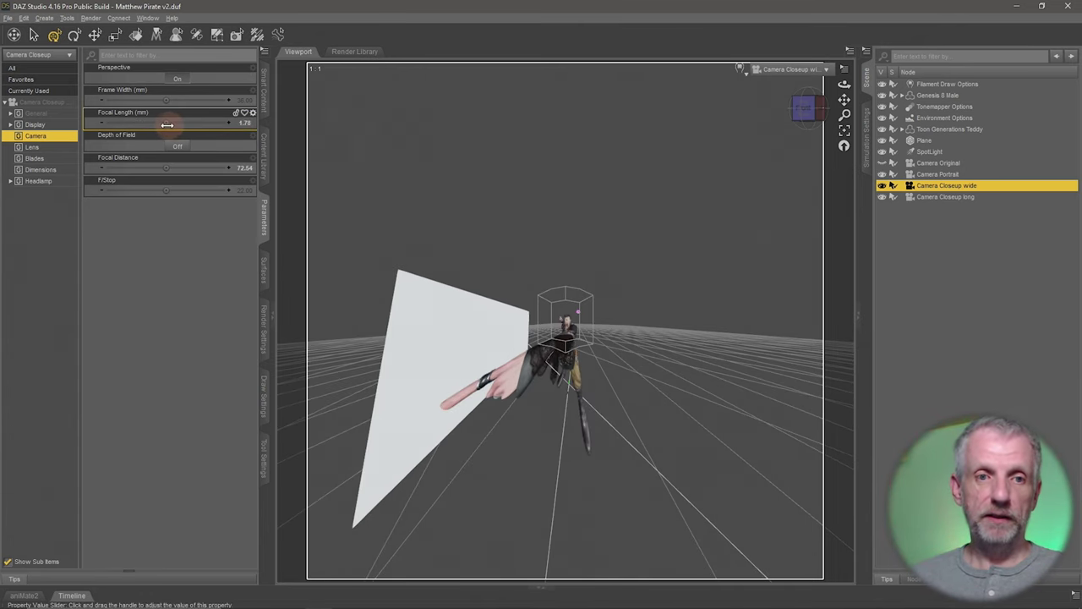
pyautogui.moveTo(167, 125); pyautogui.dragTo(203, 126)
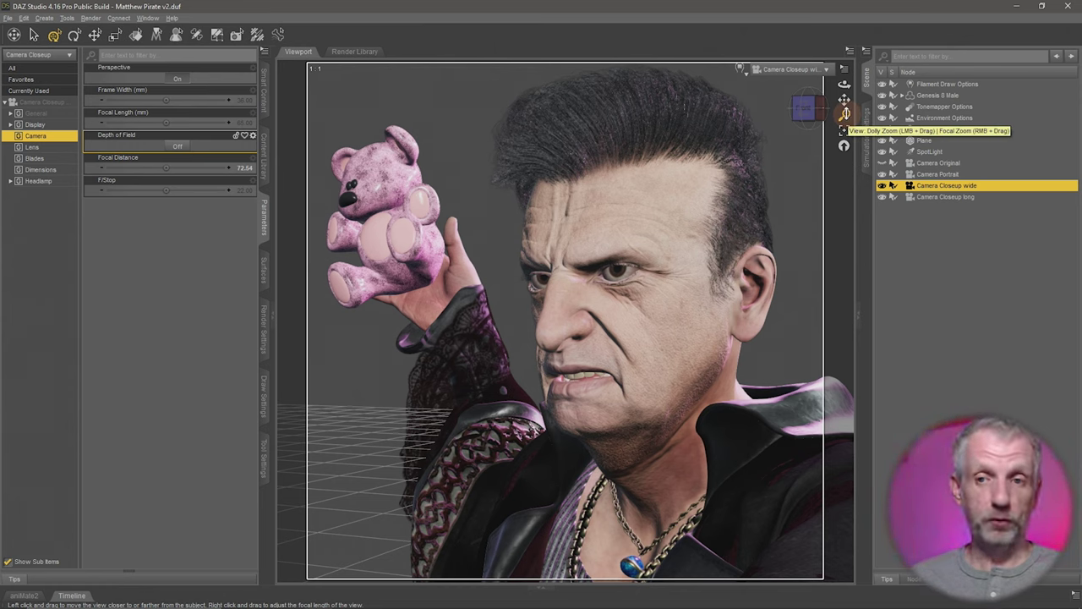
# Try Dolly Zoom and Focal Zoom, shorten the focal length to 18.40 mm, and dolly in to the pirate's face.
pyautogui.moveTo(845, 115); pyautogui.dragTo(844, 148)
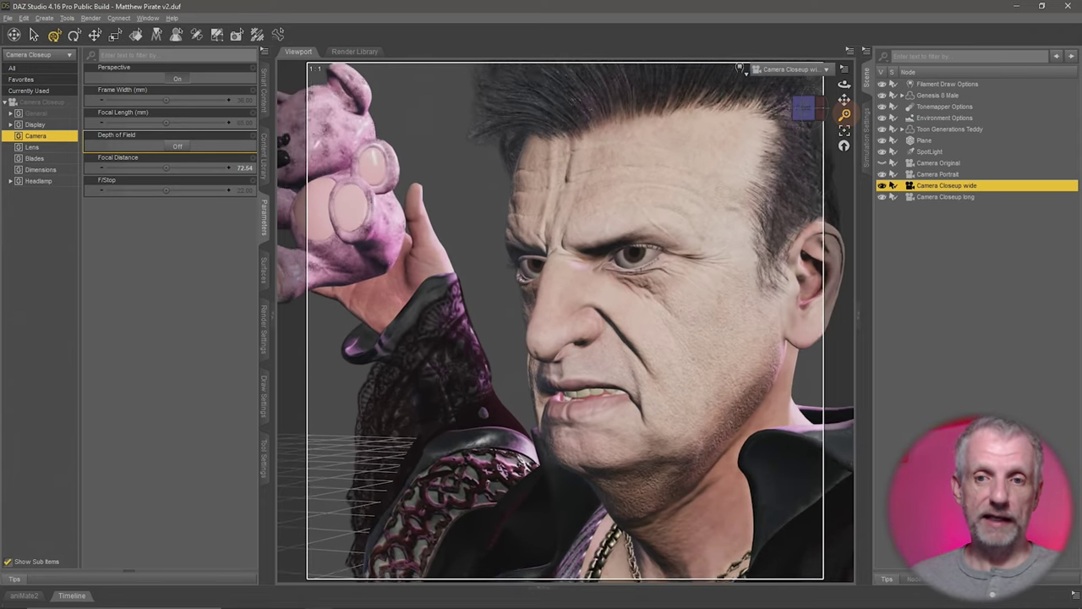
pyautogui.moveTo(845, 115)
pyautogui.mouseDown(button='right')
pyautogui.moveTo(845, 78)
pyautogui.moveTo(844, 114)
pyautogui.mouseUp(button='right')
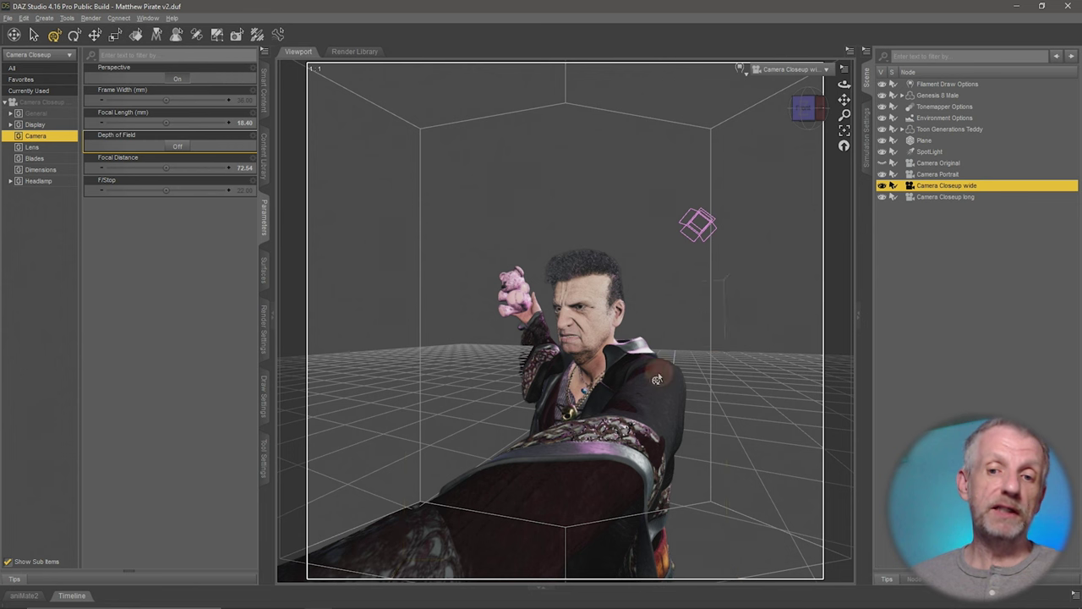
pyautogui.scroll(5, 657, 380)
pyautogui.scroll(3, 657, 380)
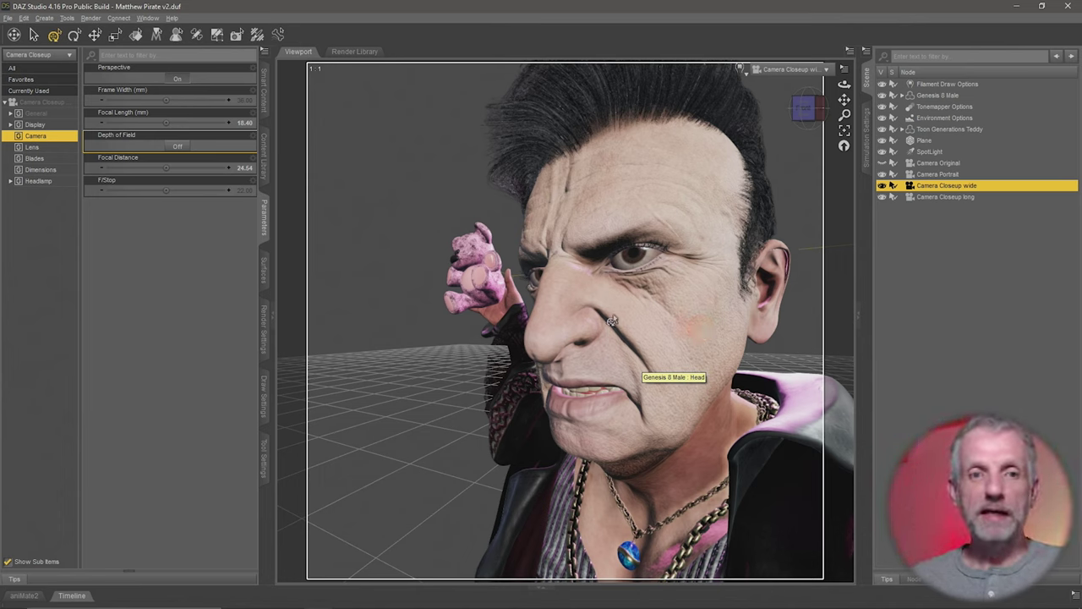
# Restore the focal length to 65 mm and dolly the camera back to frame the pirate's head and the teddy.
pyautogui.click(213, 133)
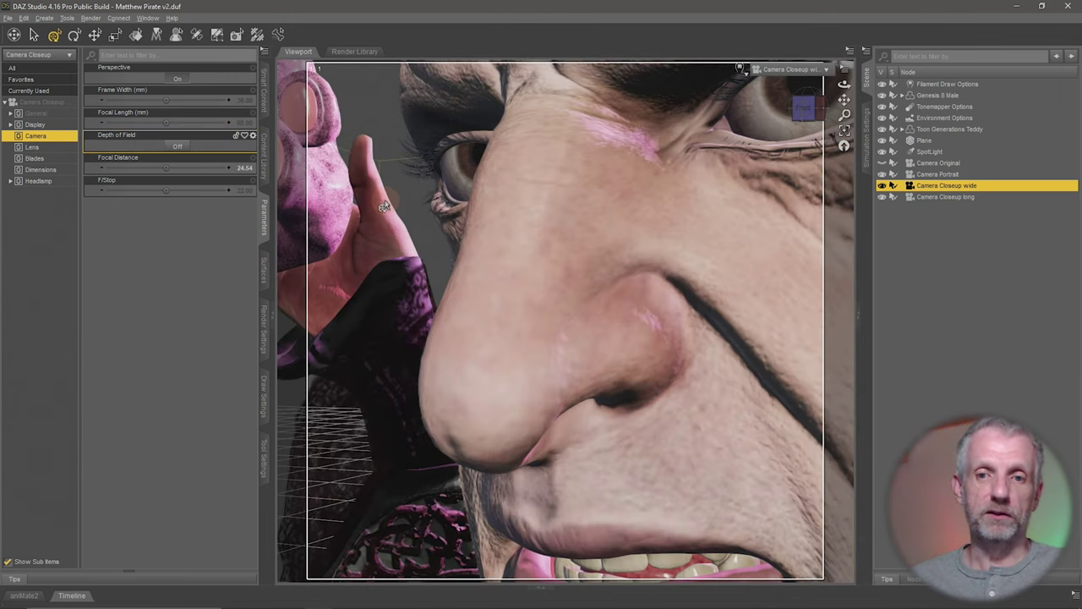
pyautogui.scroll(-5, 385, 200)
pyautogui.scroll(-6, 385, 203)
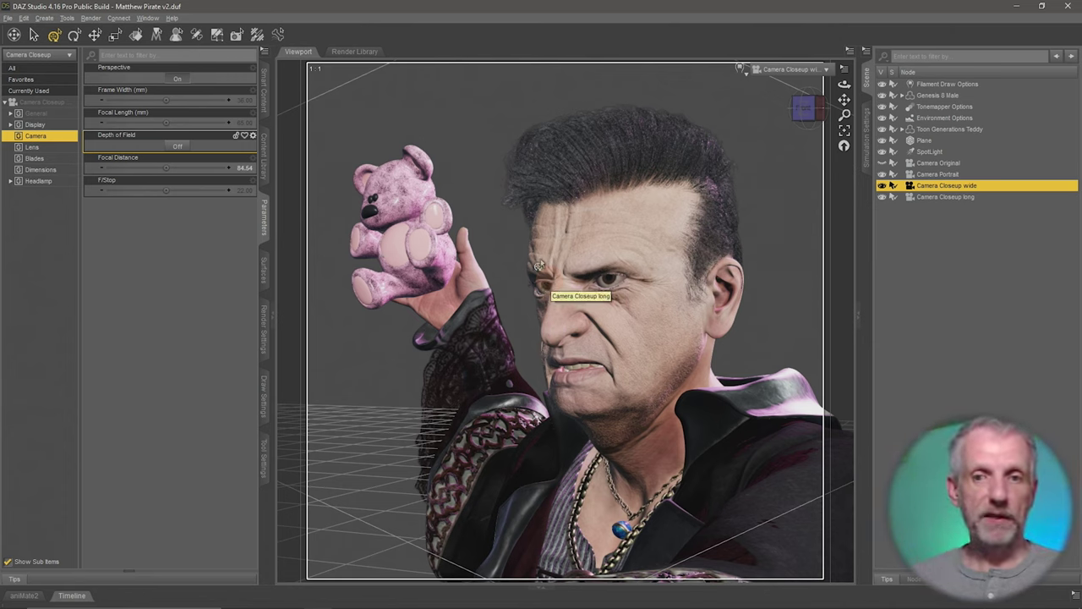
# Dolly Camera Closeup wide far back from the pirate and try long focal lengths of 204.95 mm and 151.04 mm.
pyautogui.scroll(2, 611, 267)
pyautogui.scroll(-8, 610, 267)
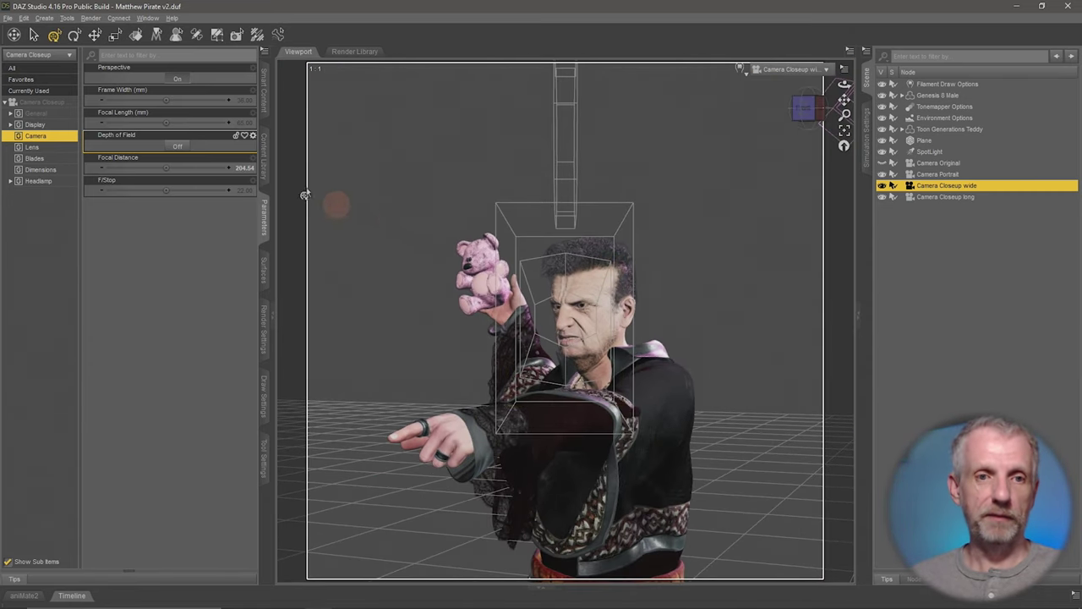
pyautogui.moveTo(167, 124)
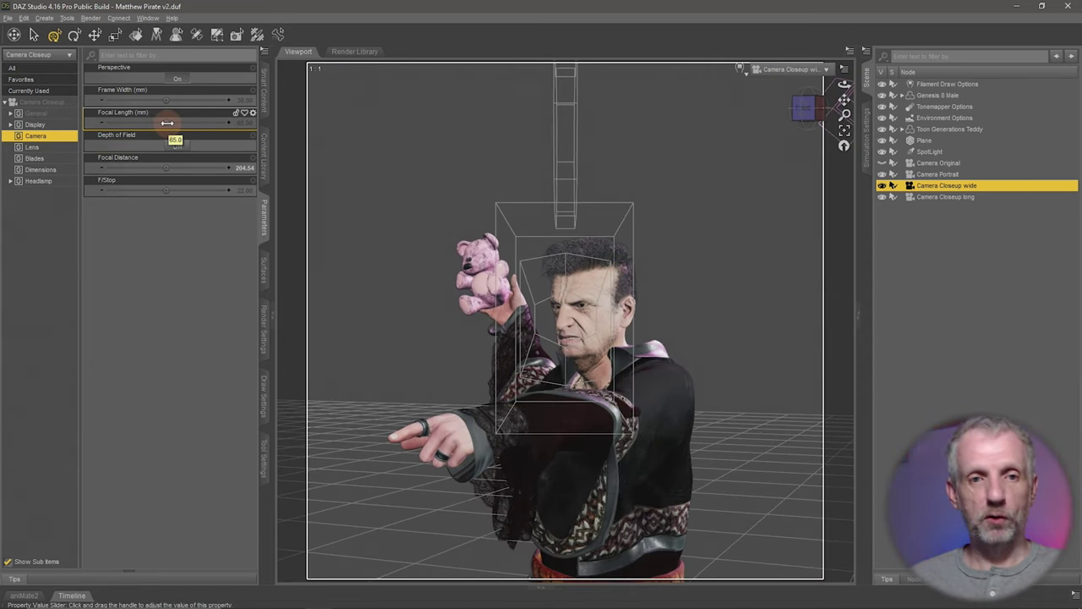
pyautogui.moveTo(167, 123)
pyautogui.mouseDown()
pyautogui.moveTo(196, 123)
pyautogui.moveTo(166, 123)
pyautogui.mouseUp()
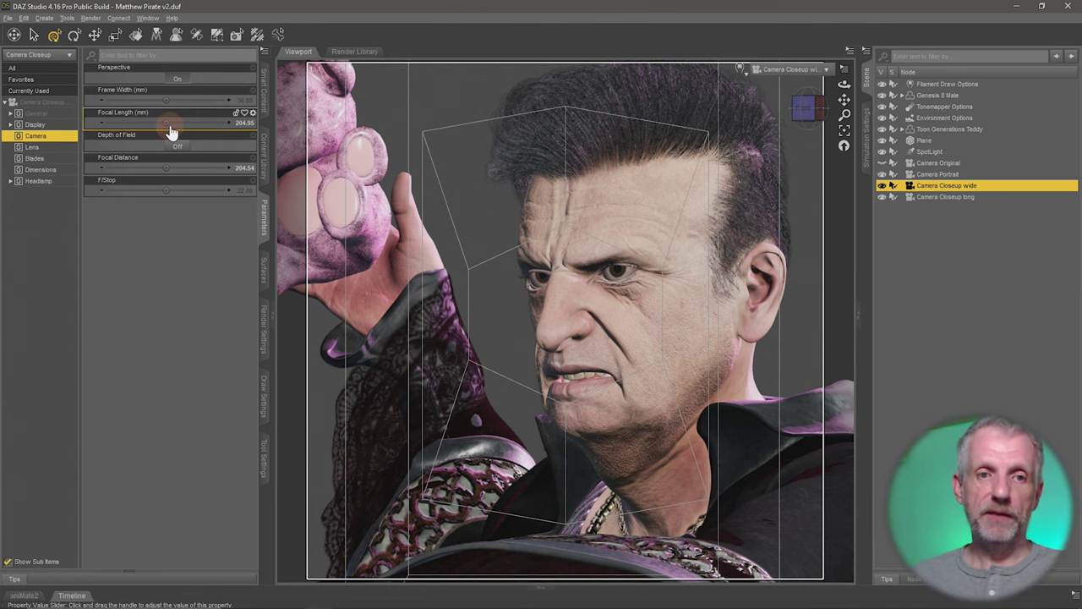
pyautogui.moveTo(166, 124)
pyautogui.mouseDown()
pyautogui.moveTo(148, 123)
pyautogui.moveTo(167, 123)
pyautogui.mouseUp()
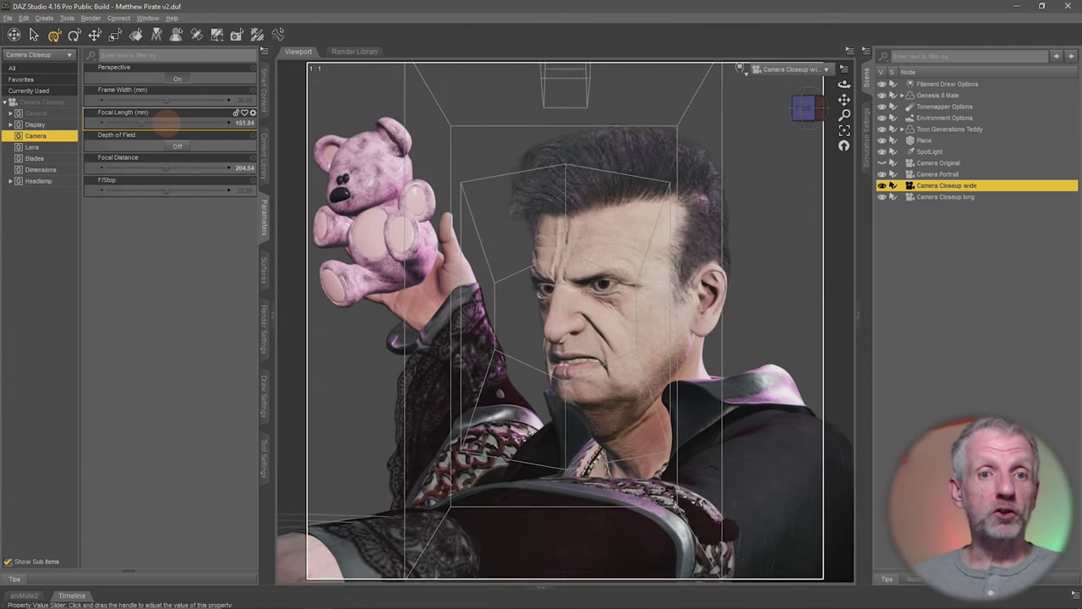
# Shorten the focal length to 14.81 mm and dolly Camera Closeup wide in close to the pirate's face.
pyautogui.moveTo(168, 122); pyautogui.dragTo(162, 122)
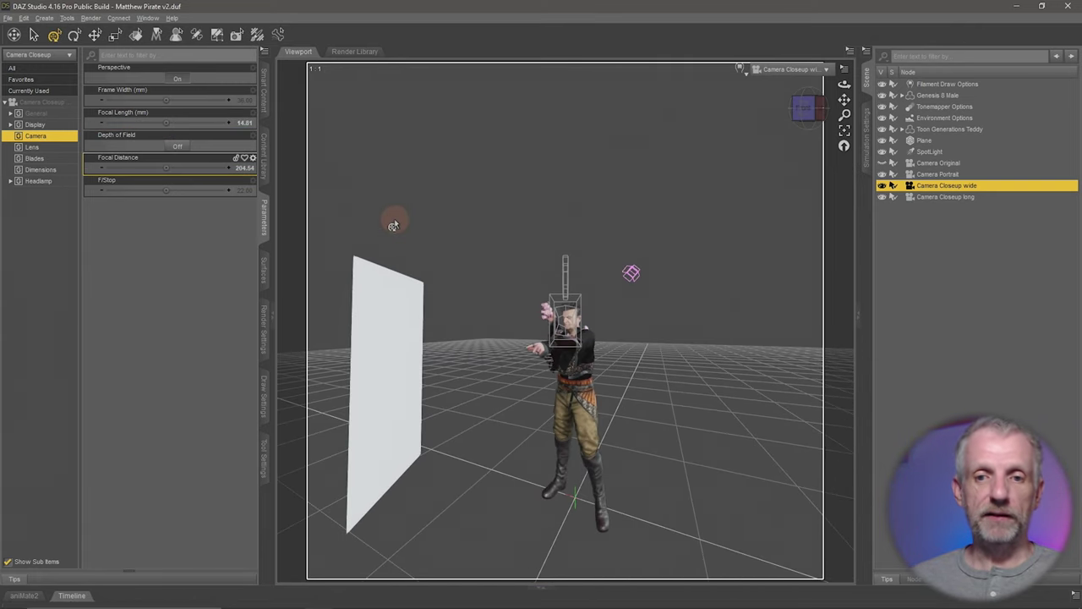
pyautogui.scroll(3, 393, 225)
pyautogui.scroll(6, 393, 224)
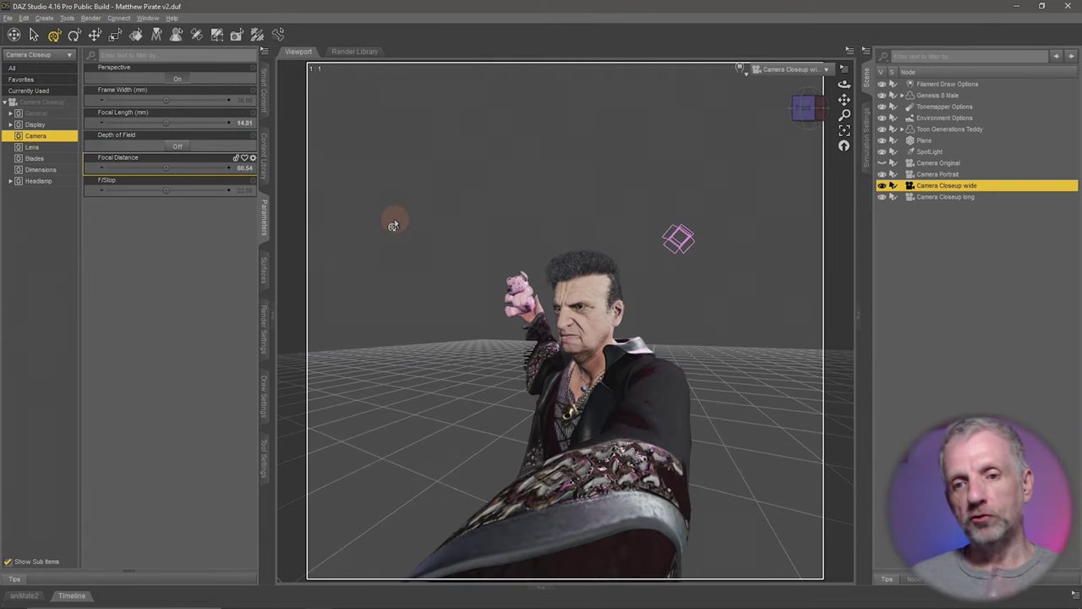
pyautogui.scroll(2, 393, 224)
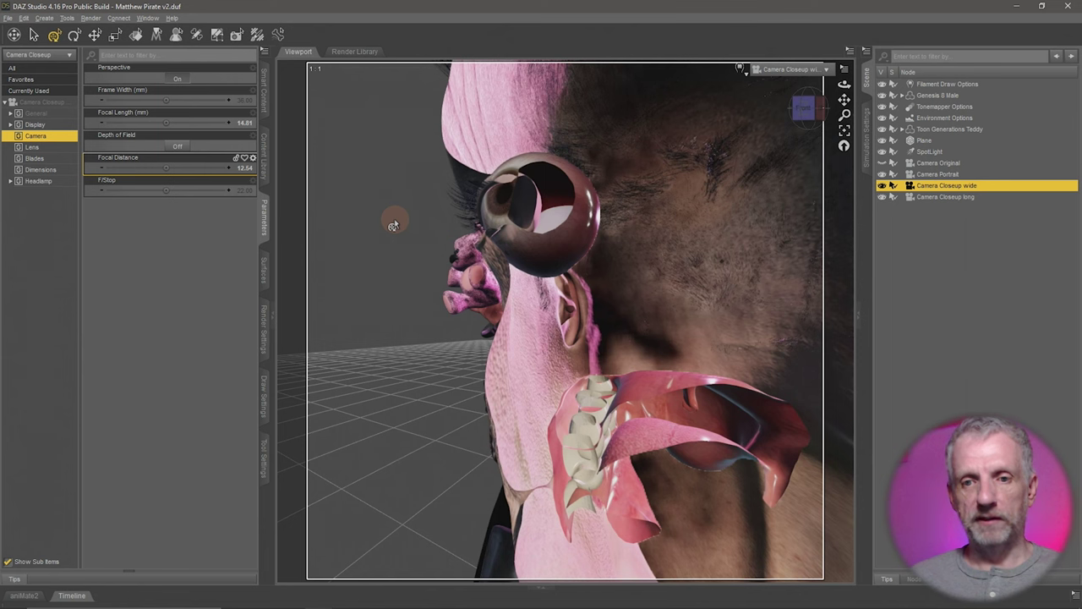
pyautogui.scroll(-3, 393, 224)
pyautogui.scroll(2, 393, 224)
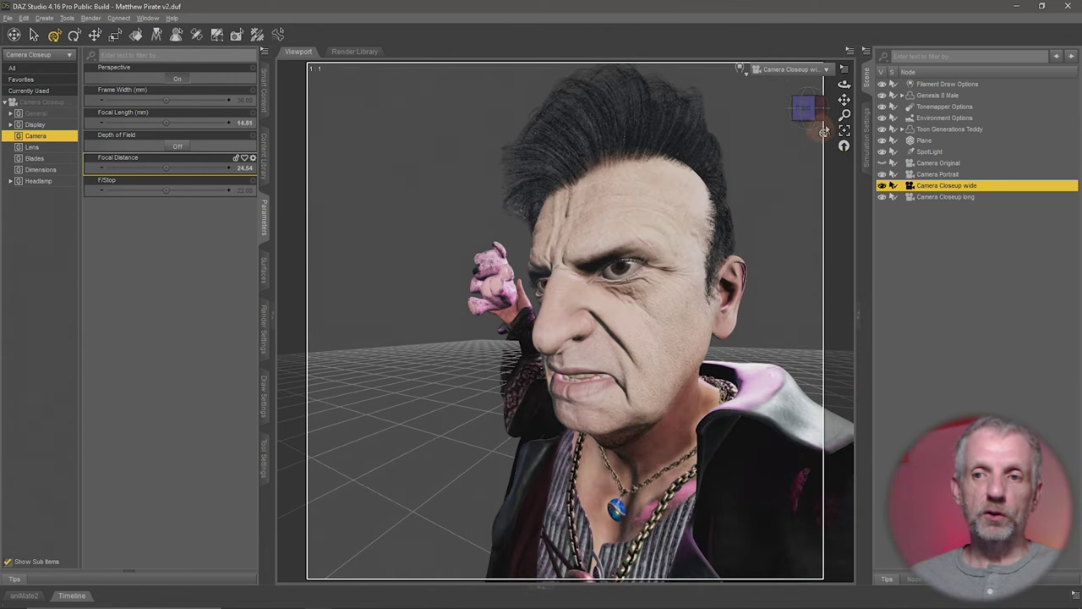
# Refine the wide close-up by dollying and orbiting slightly around the face, and set the focal length to 18 mm.
pyautogui.moveTo(844, 114); pyautogui.dragTo(844, 117)
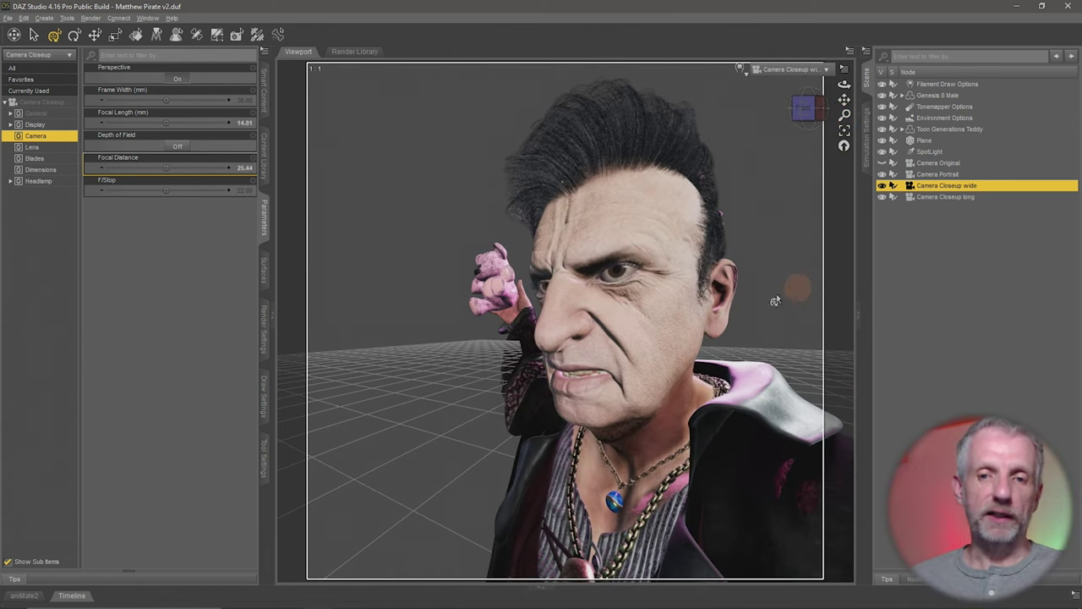
pyautogui.keyDown('alt'); pyautogui.moveTo(676, 346); pyautogui.dragTo(530, 240); pyautogui.keyUp('alt')
pyautogui.click(252, 122)
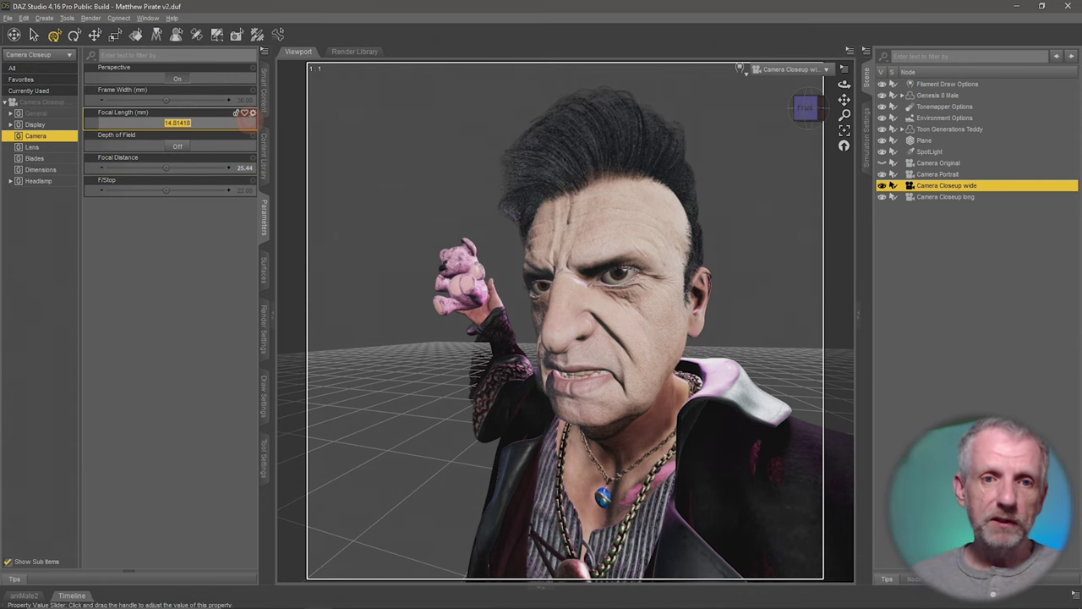
pyautogui.write('18')
pyautogui.press('Return')
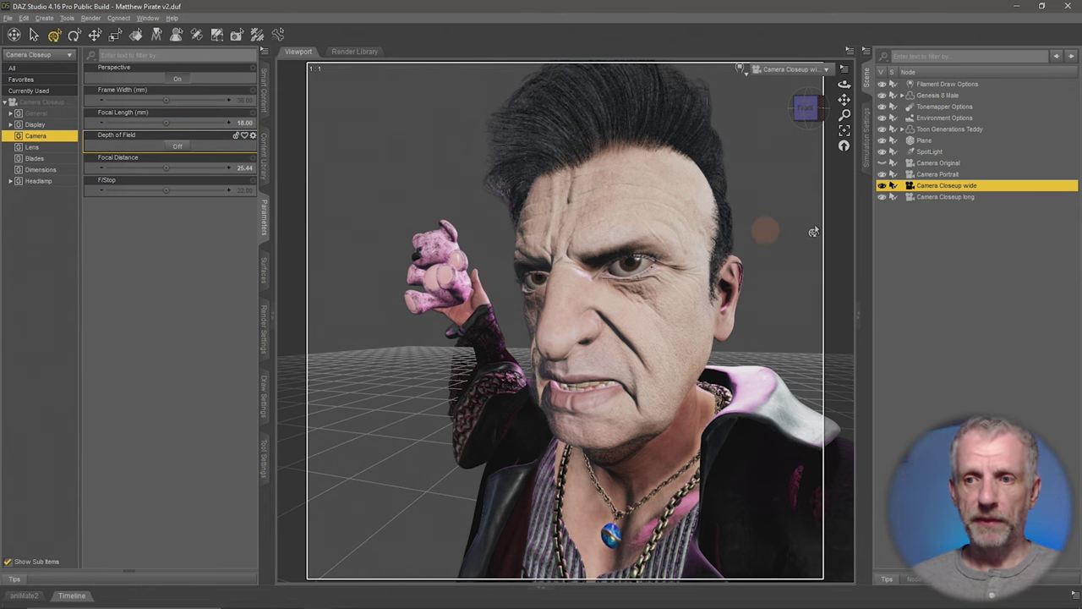
# View the scene through Camera Closeup long, set its focal length to 120 mm and dolly it back from the pirate.
pyautogui.click(819, 72)
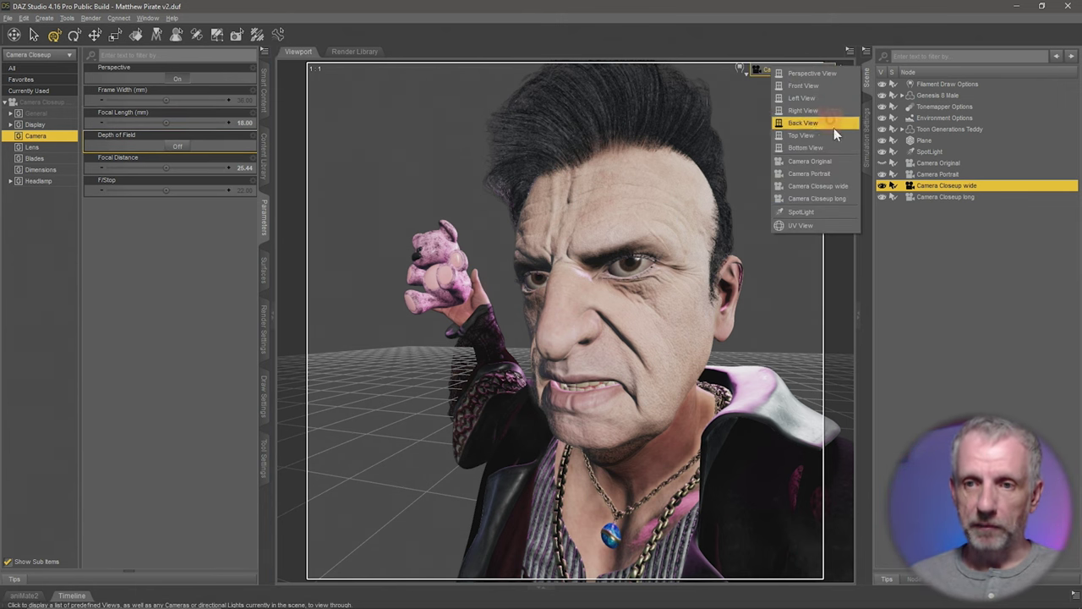
pyautogui.click(846, 198)
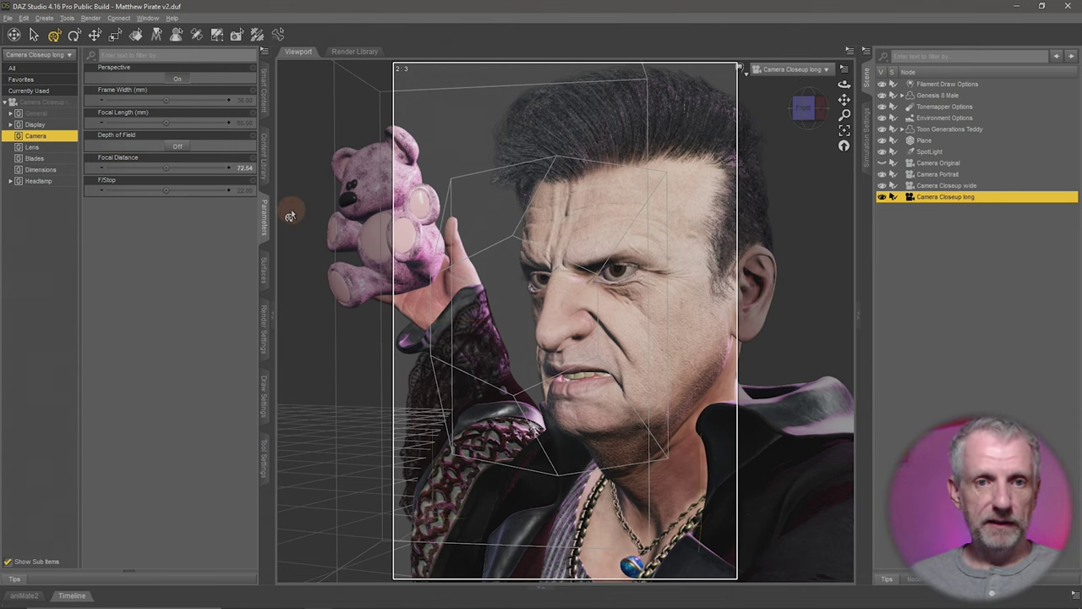
pyautogui.click(246, 121)
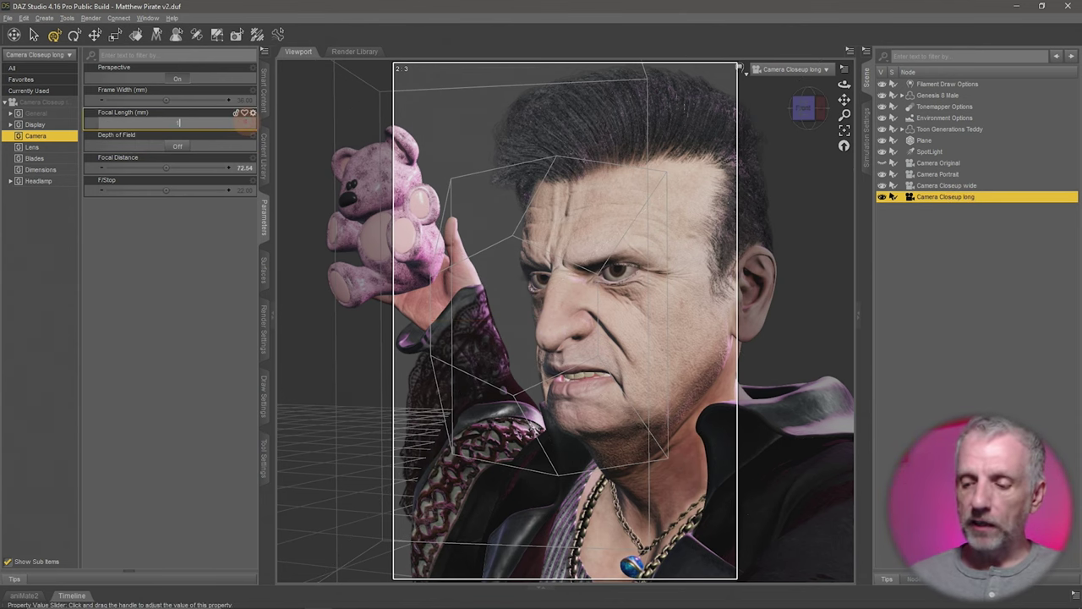
pyautogui.press('Return')
pyautogui.scroll(-5, 471, 318)
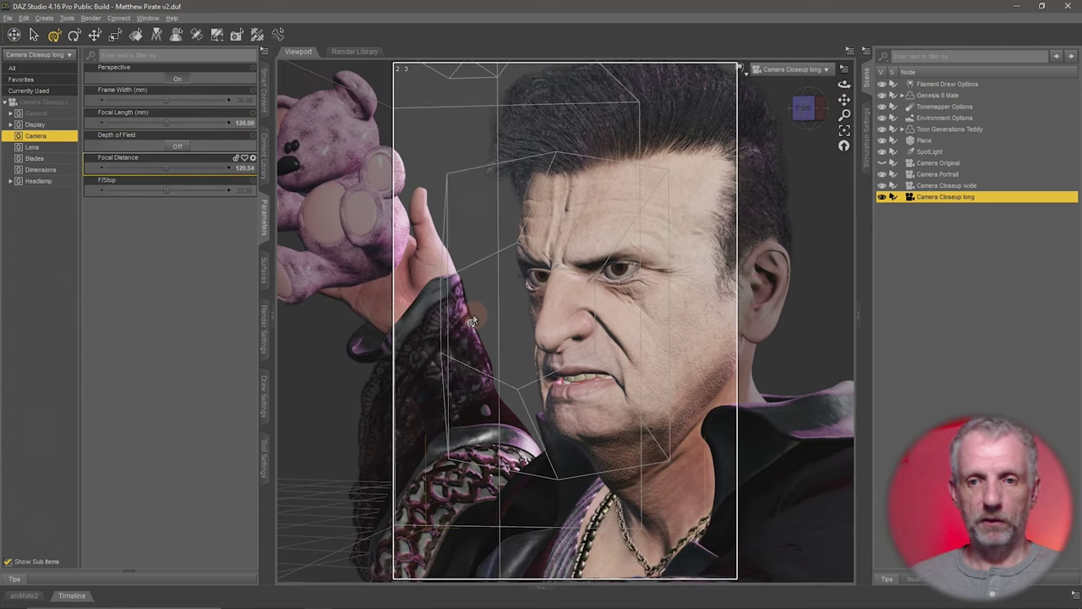
pyautogui.moveTo(471, 321); pyautogui.dragTo(439, 325)
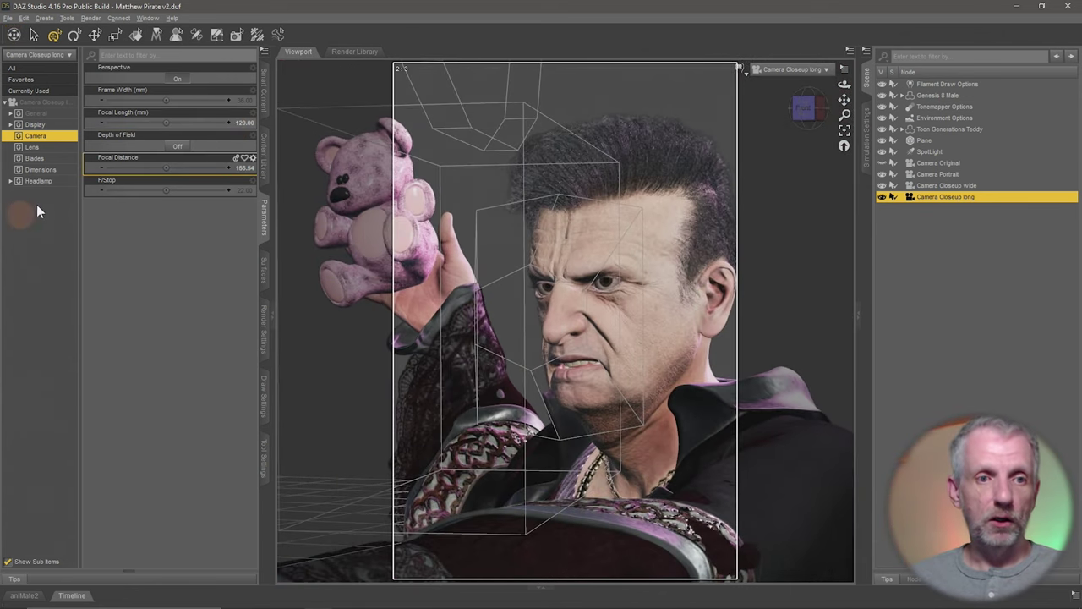
# Turn on local dimensions for Camera Closeup long so that it uses the Square (1:1) frame.
pyautogui.click(49, 170)
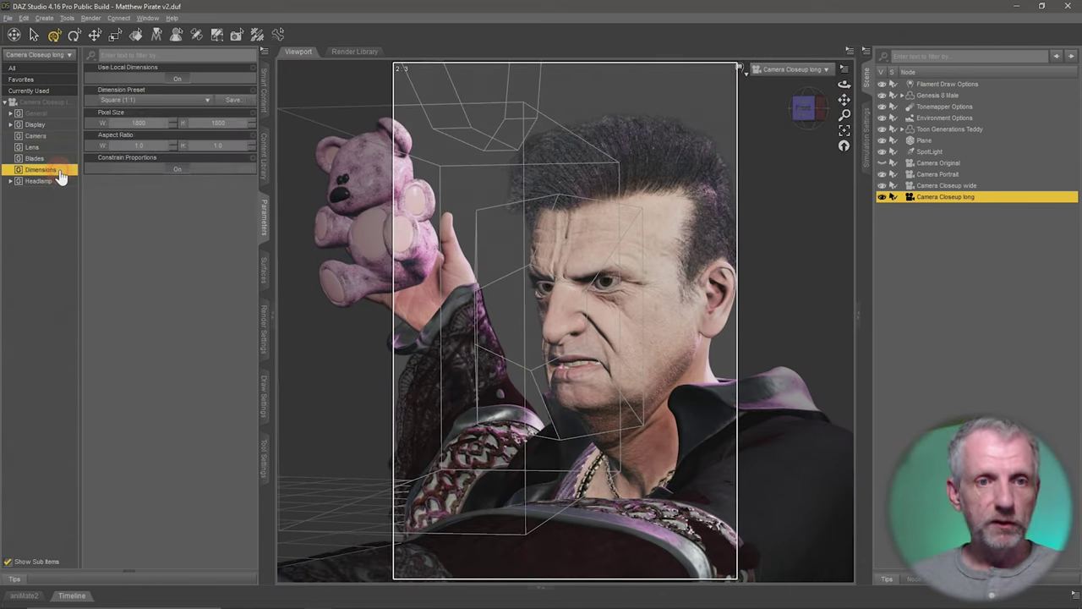
pyautogui.click(178, 79)
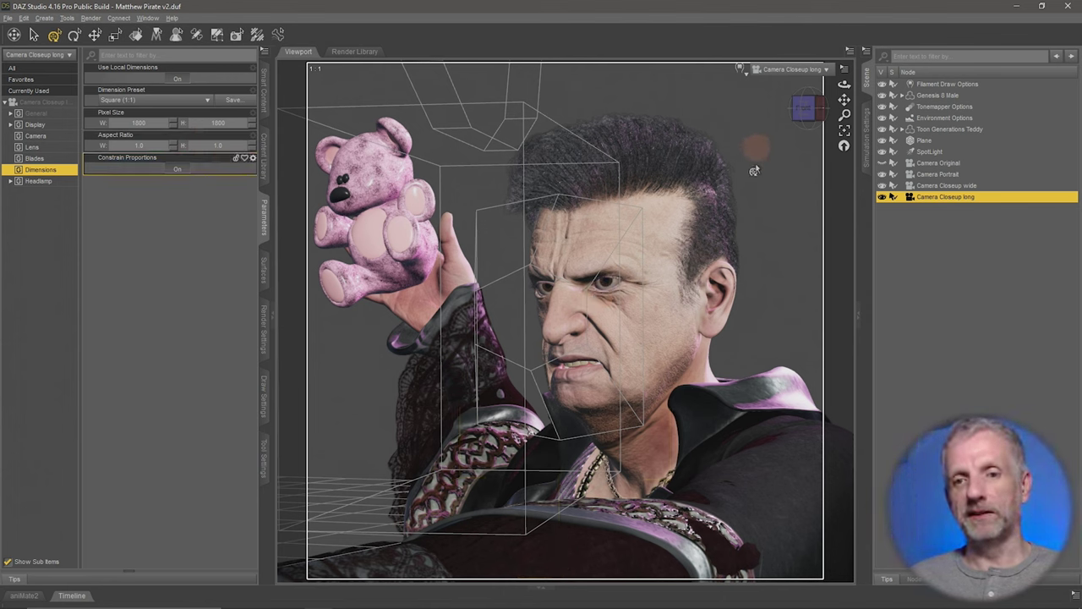
# Set Camera Closeup long's focal length to 200 mm, then dolly back and pan to frame both the pirate's head and the teddy.
pyautogui.click(56, 150)
pyautogui.click(36, 135)
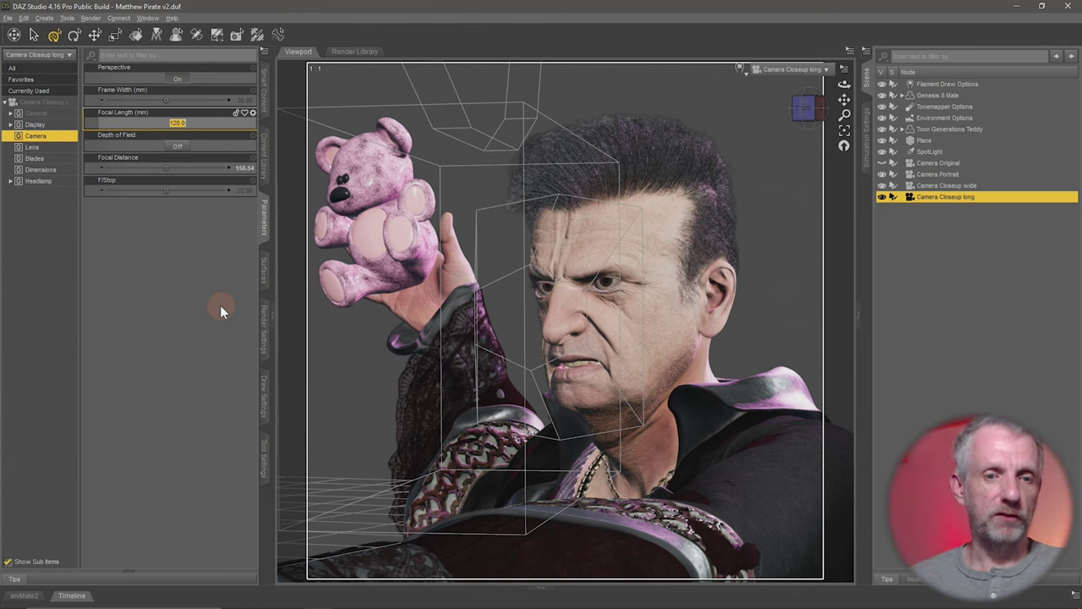
pyautogui.write('200')
pyautogui.press('Return')
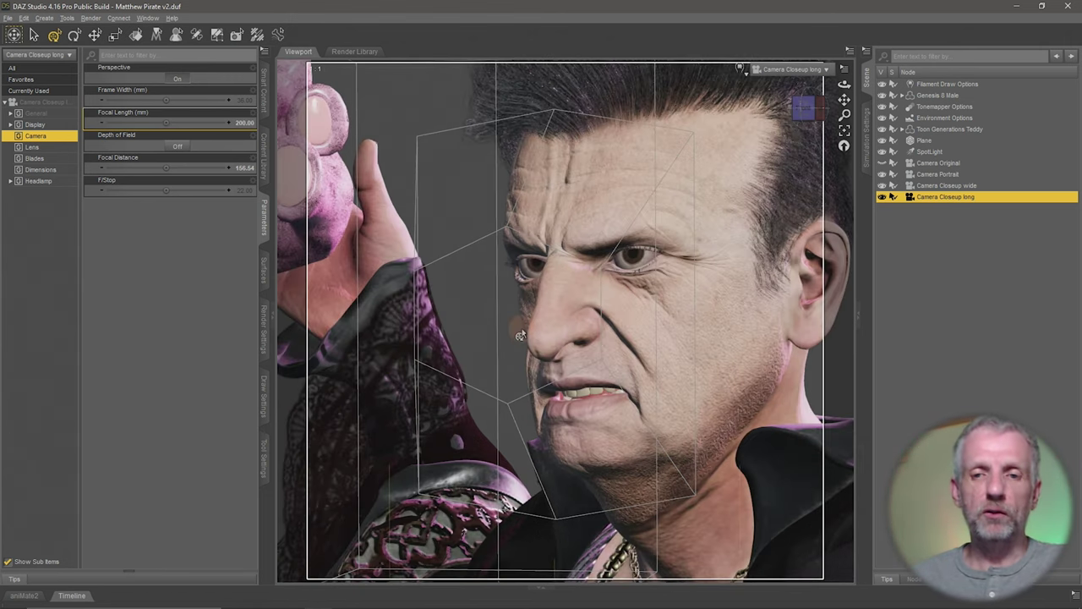
pyautogui.scroll(-10, 522, 328)
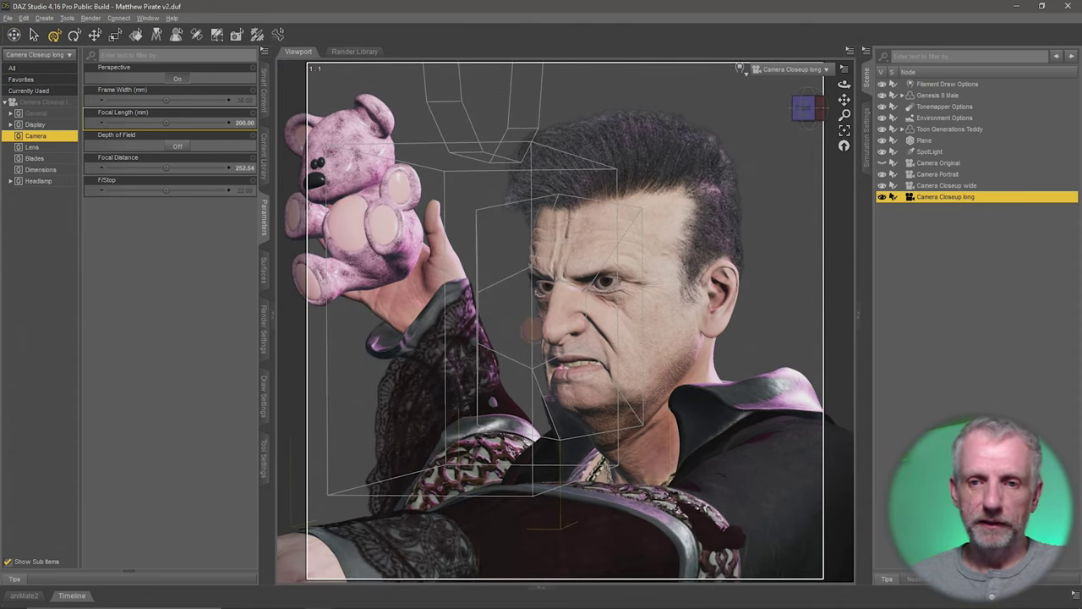
pyautogui.moveTo(520, 335); pyautogui.dragTo(543, 329, button='middle')
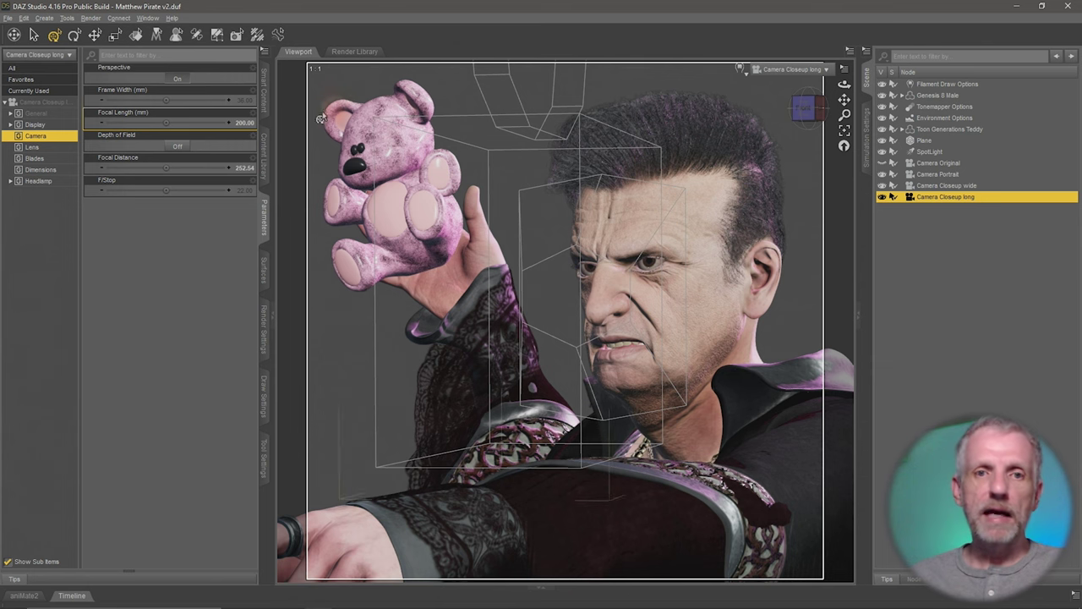
# Split the viewport side by side to show Camera Closeup wide beside Camera Closeup long, and collapse the Scene pane for more space.
pyautogui.click(149, 17)
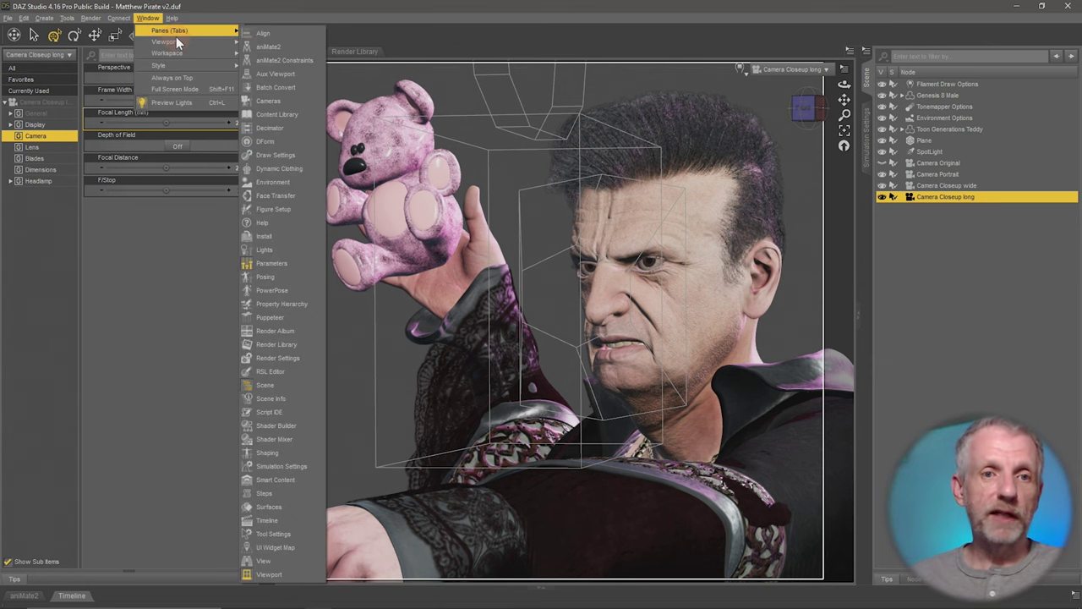
pyautogui.moveTo(186, 42)
pyautogui.click(289, 59)
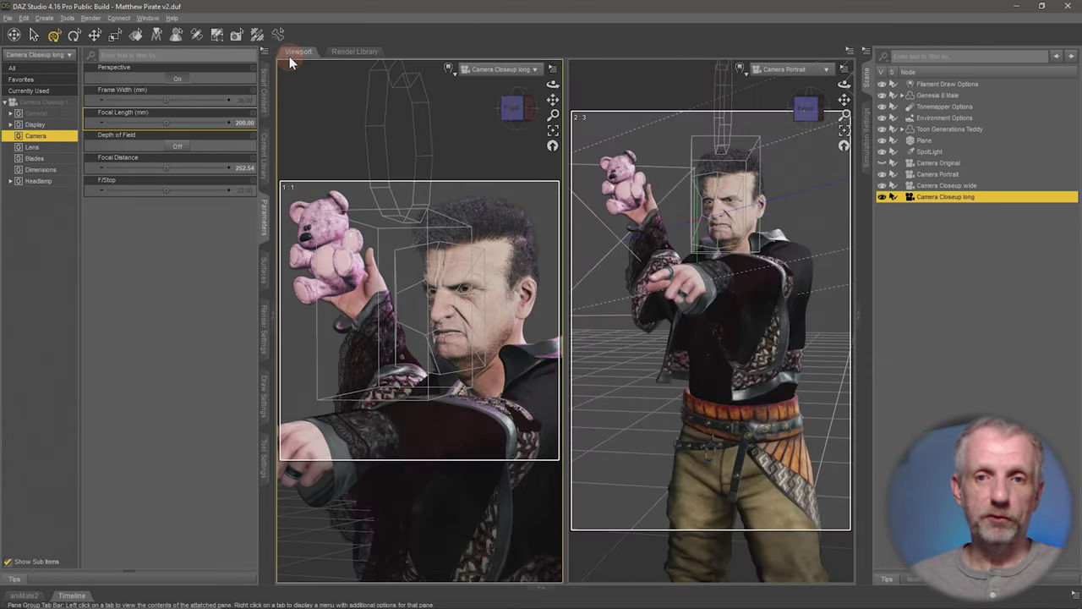
pyautogui.click(800, 68)
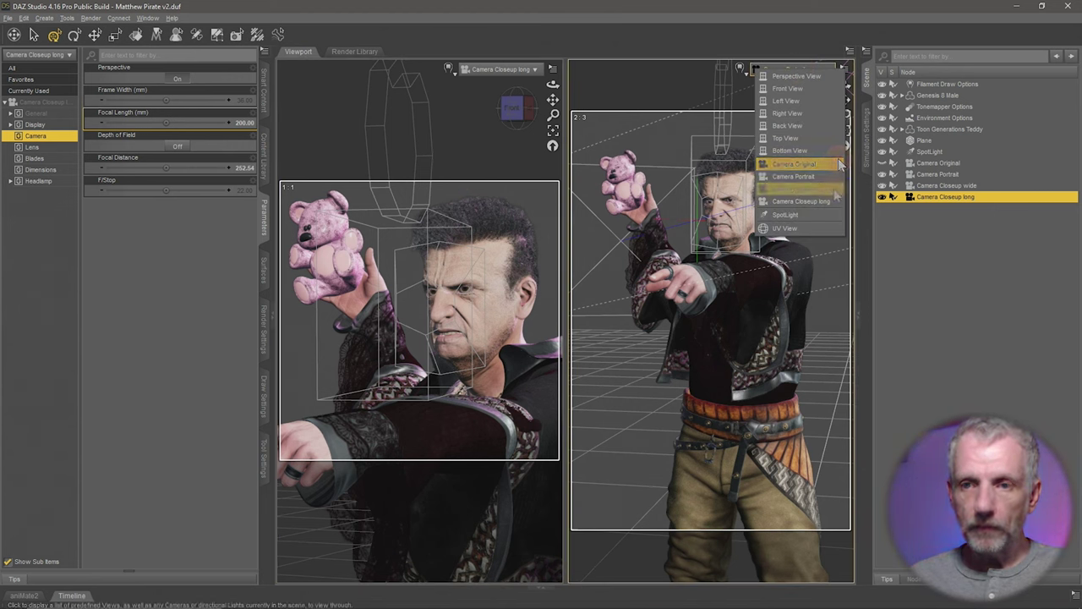
pyautogui.click(778, 188)
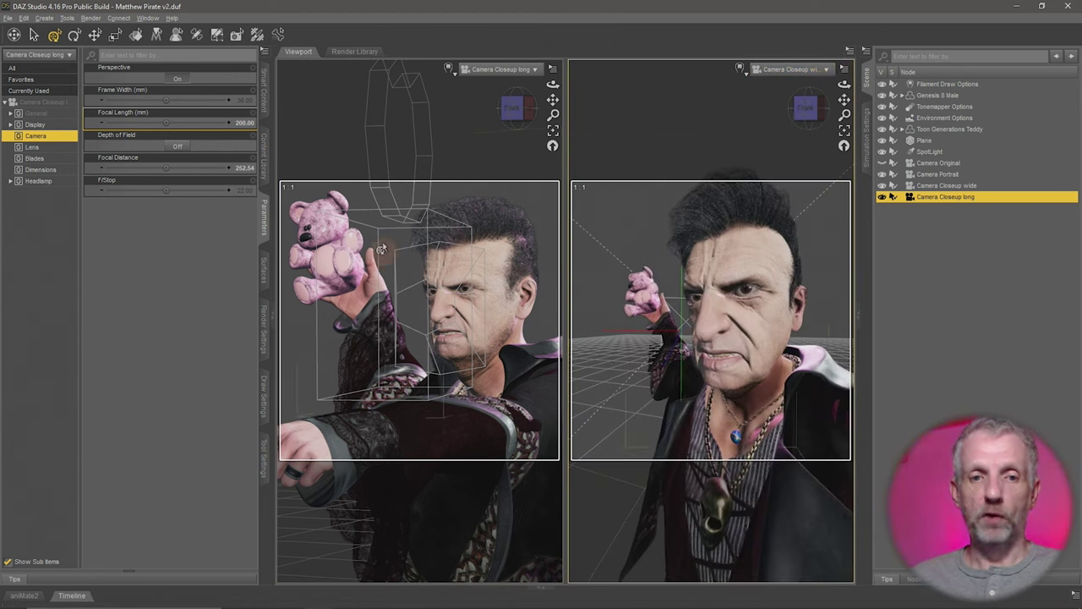
pyautogui.click(868, 84)
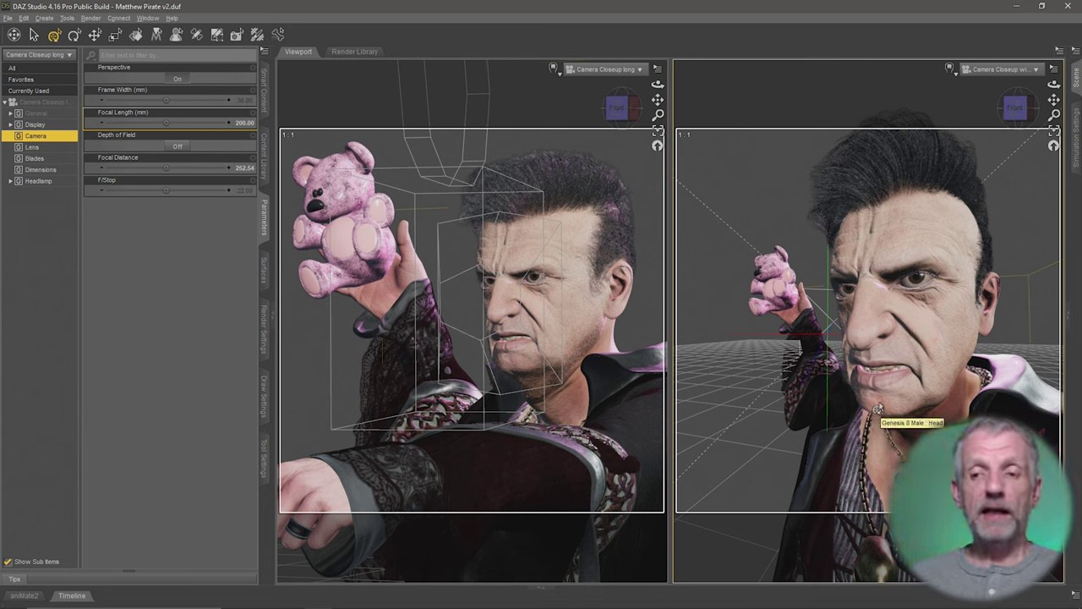
# Switch the draw style of both the Camera Closeup long and Camera Closeup wide viewports to NVIDIA Iray.
pyautogui.click(730, 476)
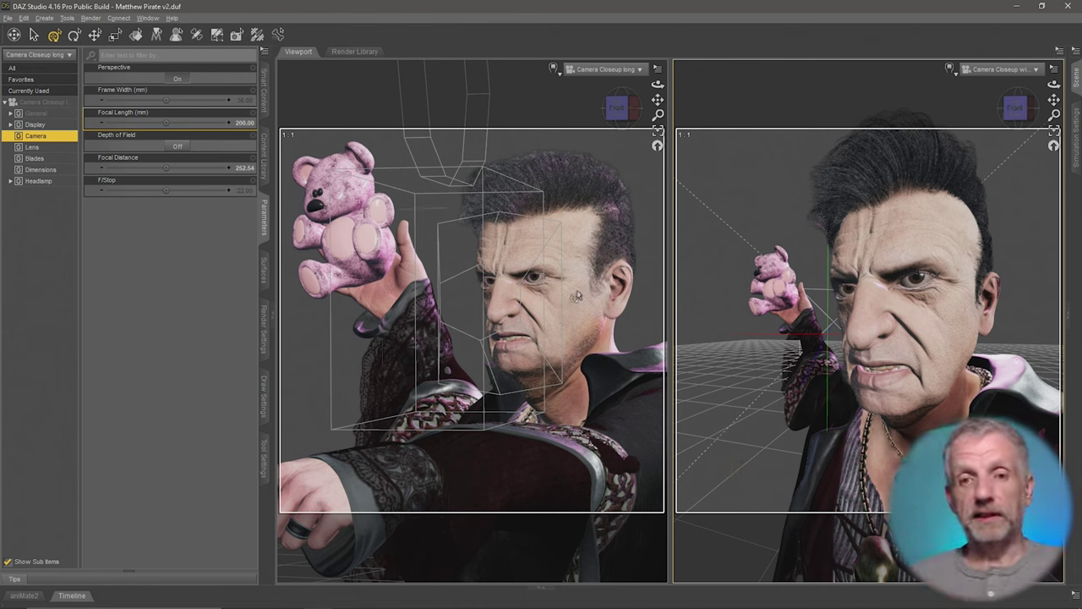
pyautogui.click(555, 72)
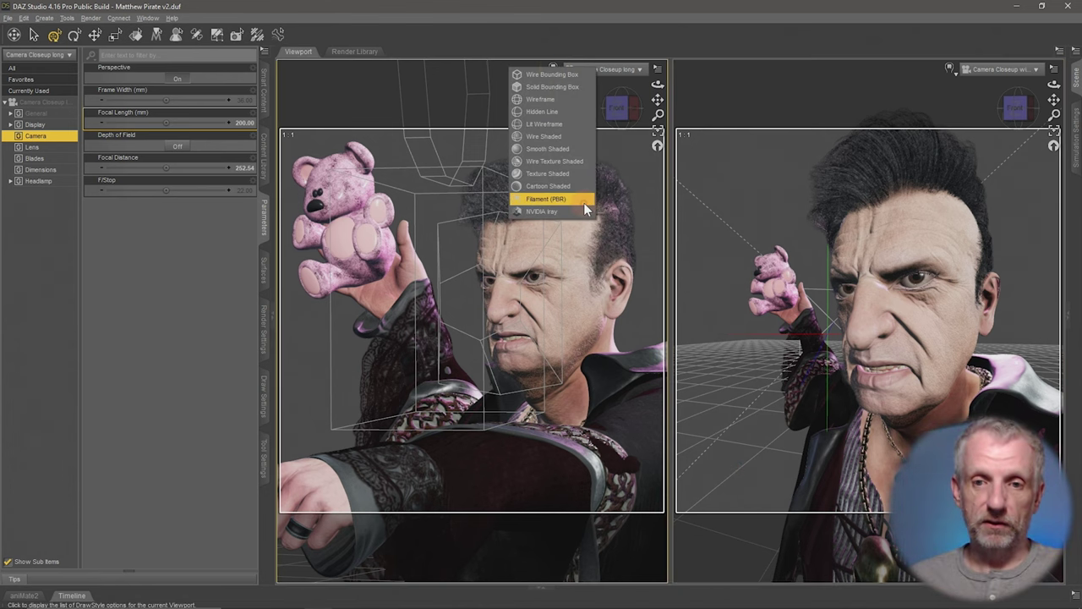
pyautogui.click(578, 210)
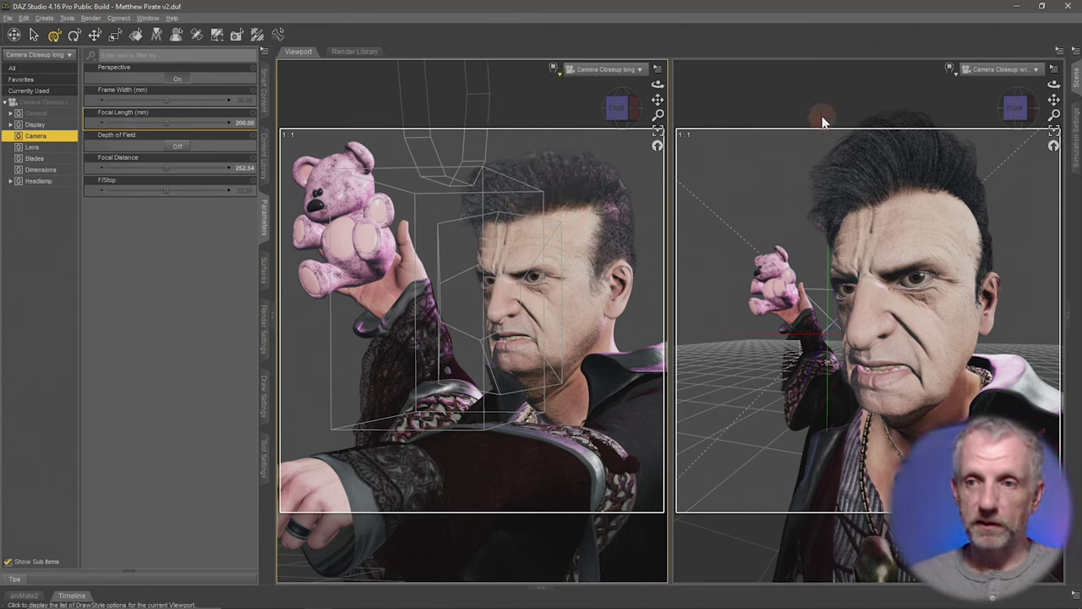
pyautogui.click(950, 72)
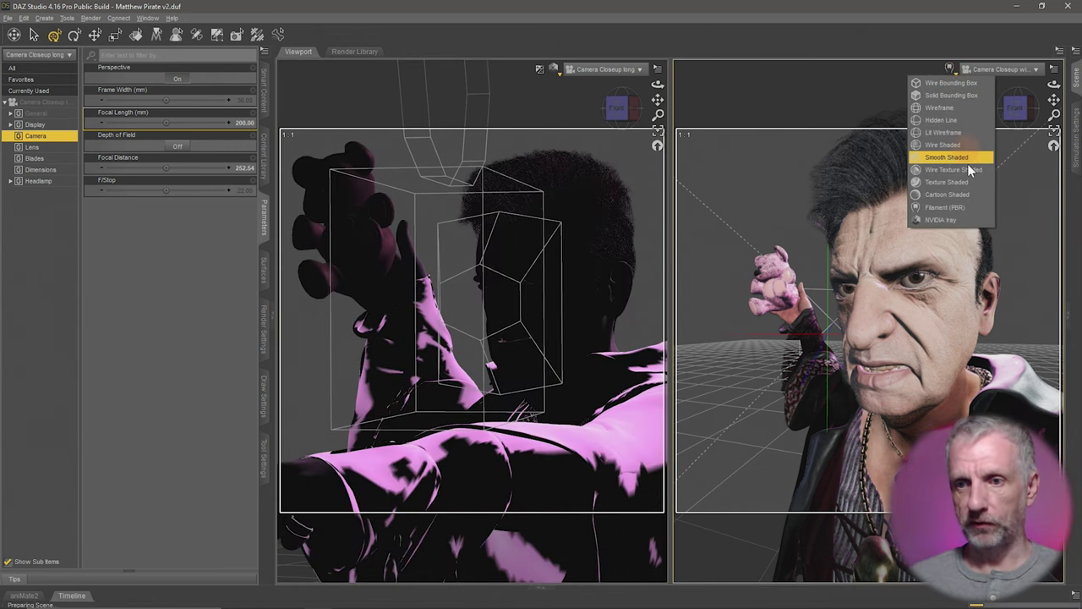
pyautogui.click(973, 221)
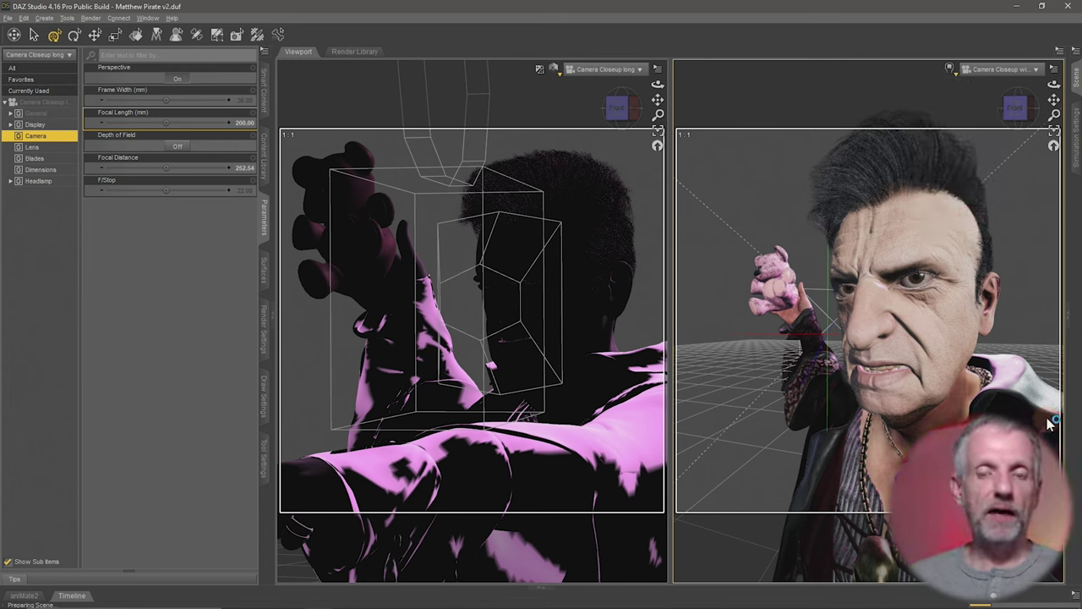
pyautogui.click(549, 380)
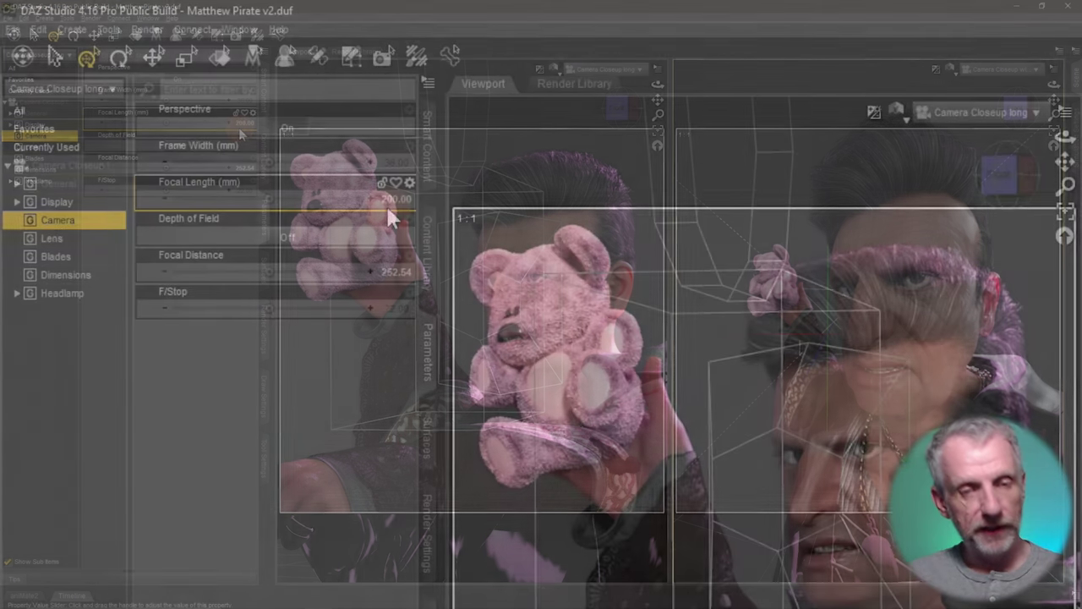
pyautogui.moveTo(238, 127)
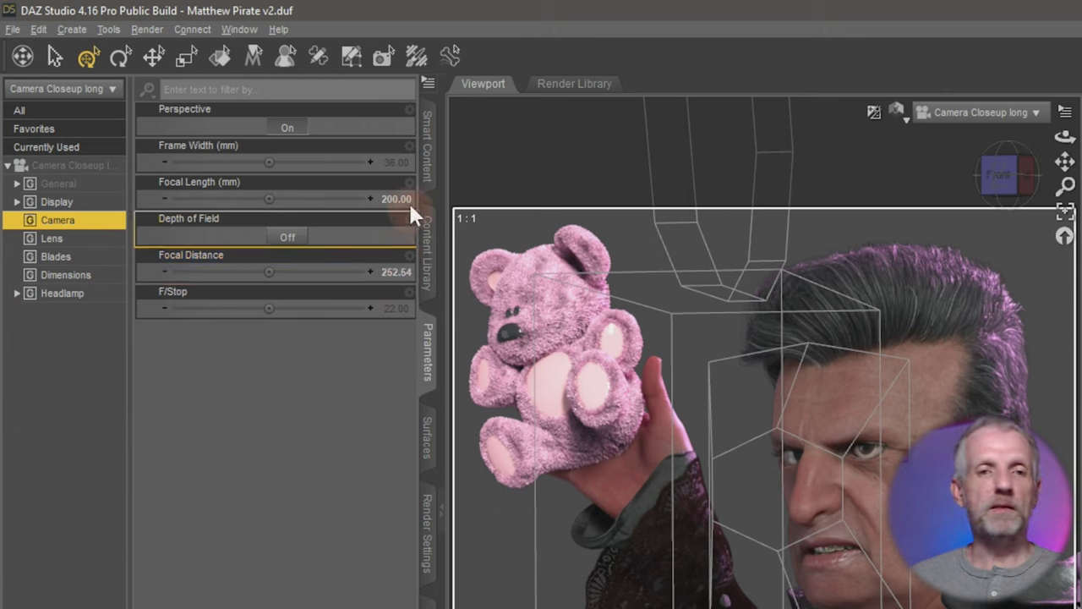